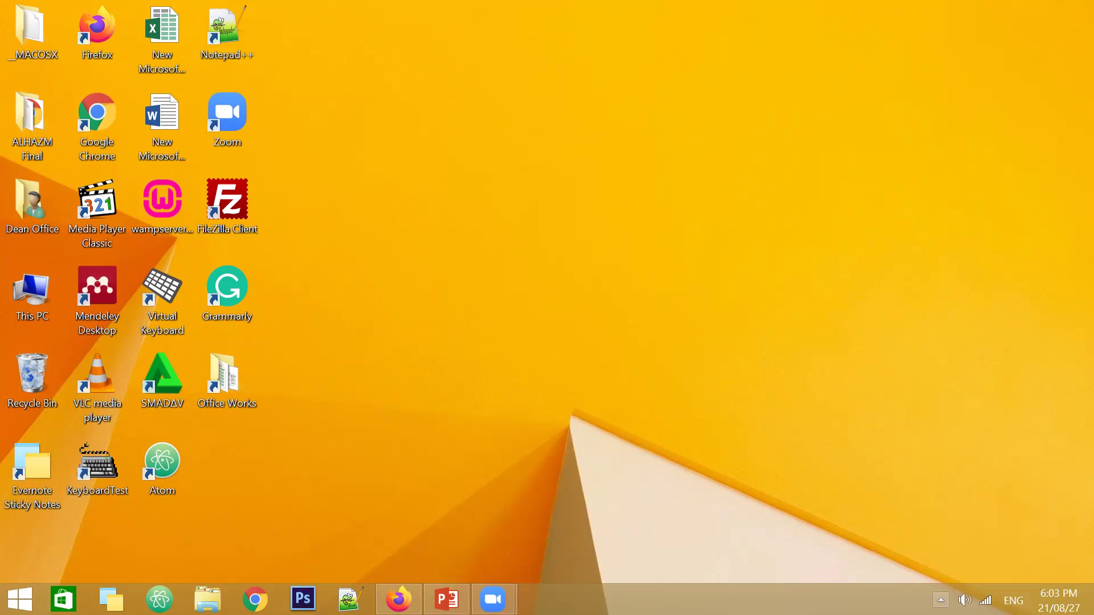
# Exit Google Chrome, which is still running in the background, from the hidden notification icons
pyautogui.click(941, 599)
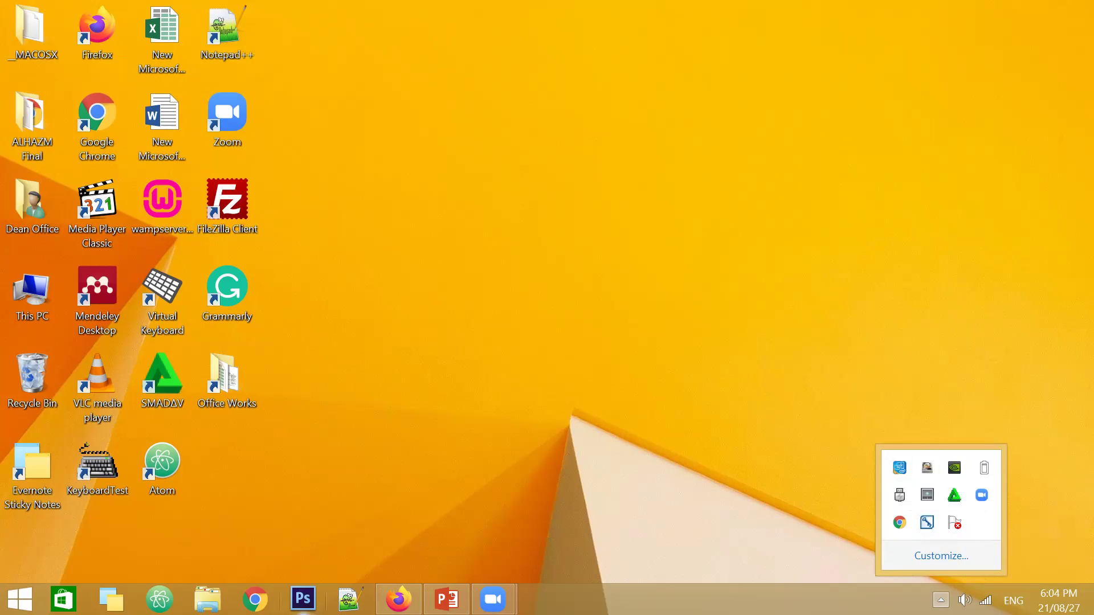
pyautogui.rightClick(898, 524)
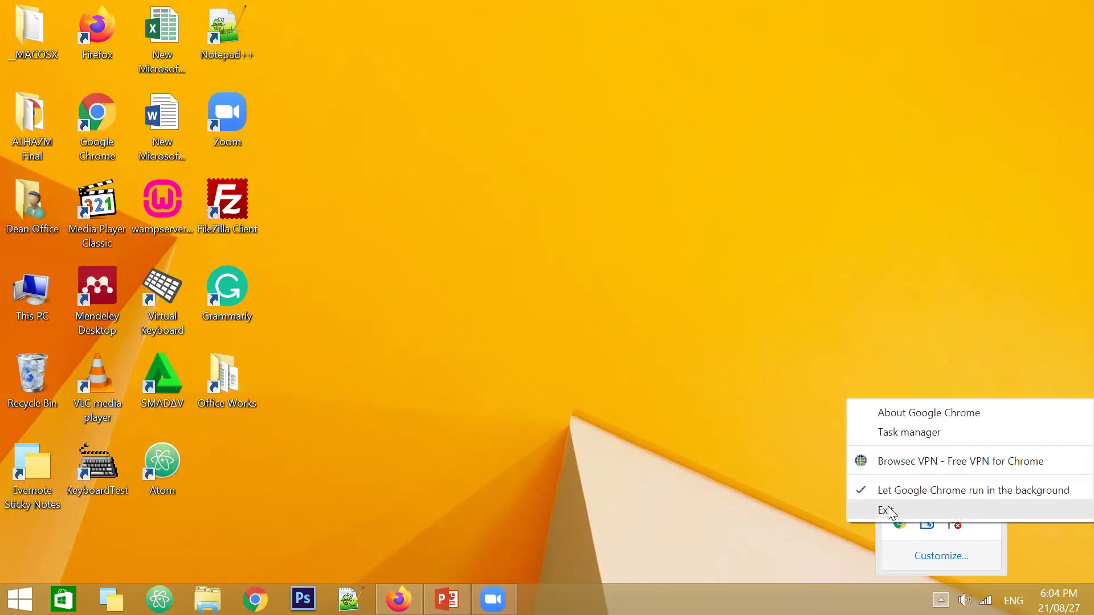
pyautogui.click(888, 508)
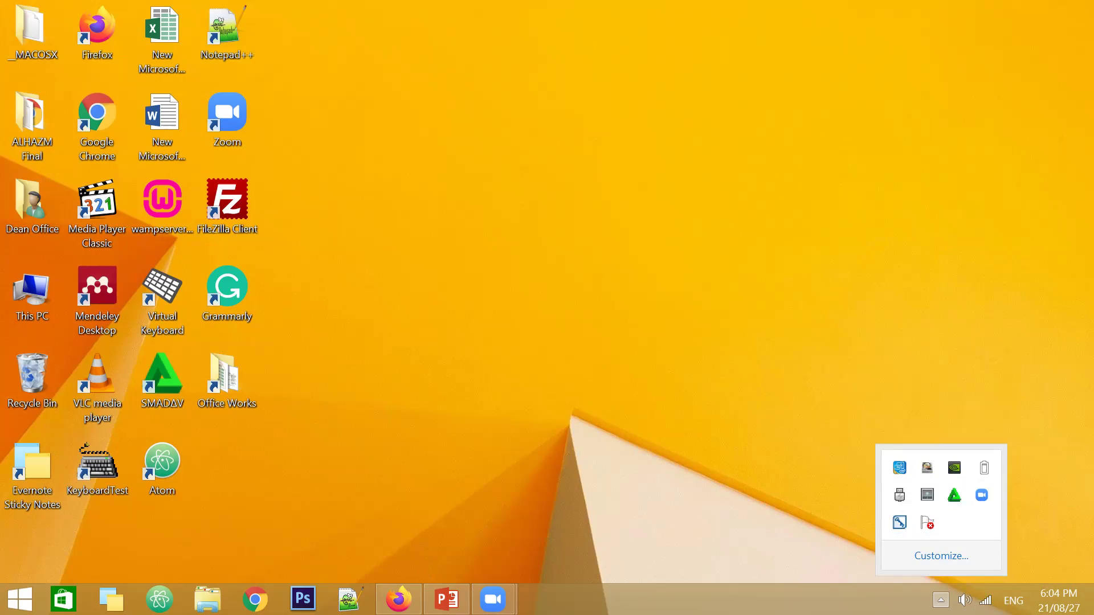
pyautogui.press('Escape')
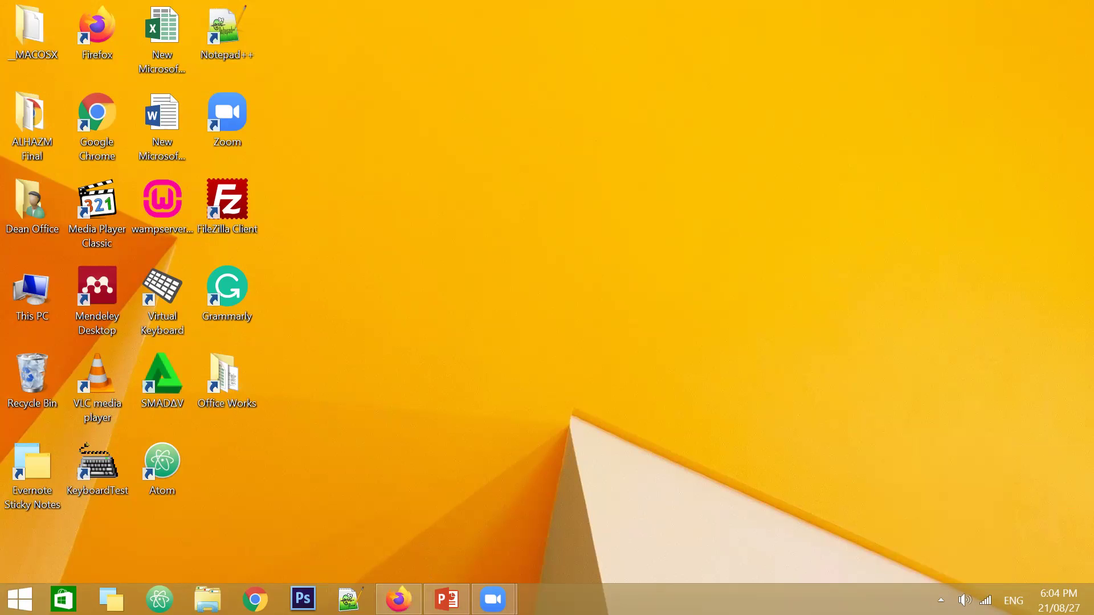
pyautogui.rightClick(539, 599)
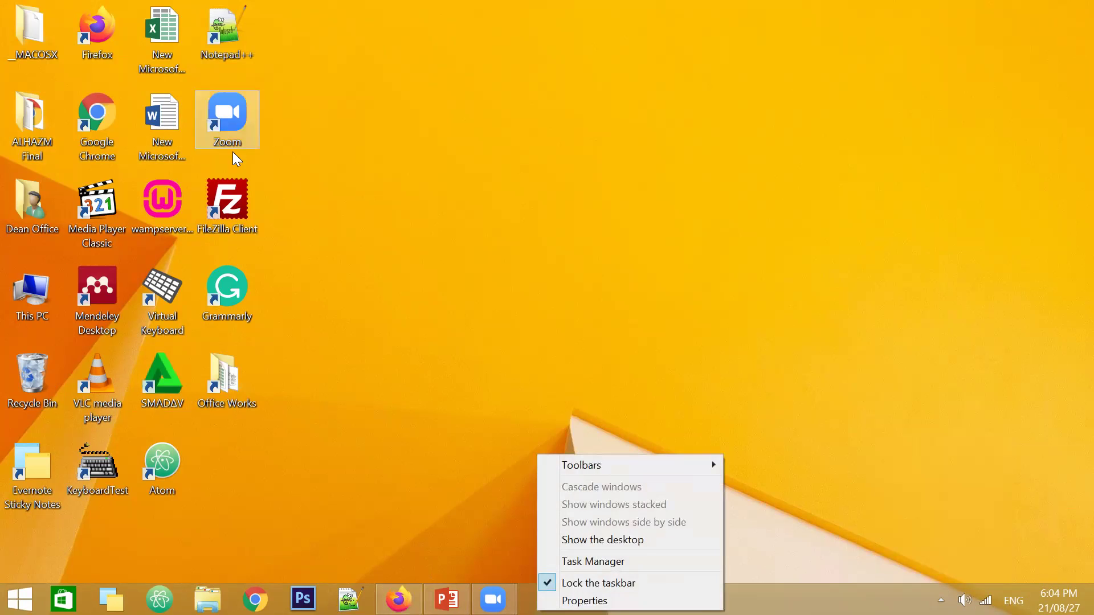
pyautogui.click(676, 90)
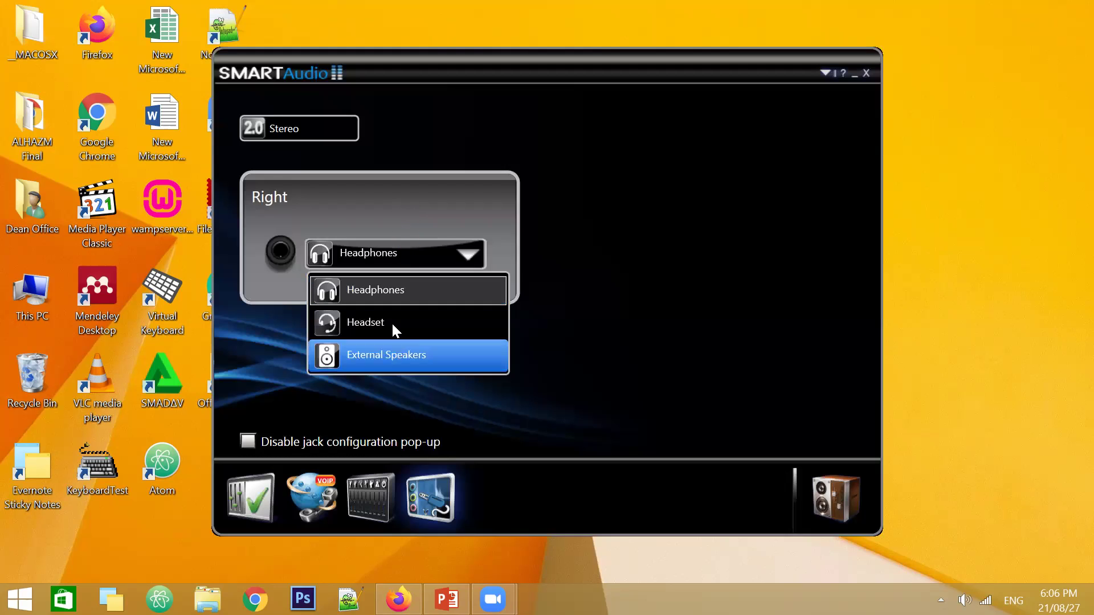
# Set the device on the right audio jack to Headphones in SMARTAudio
pyautogui.click(391, 295)
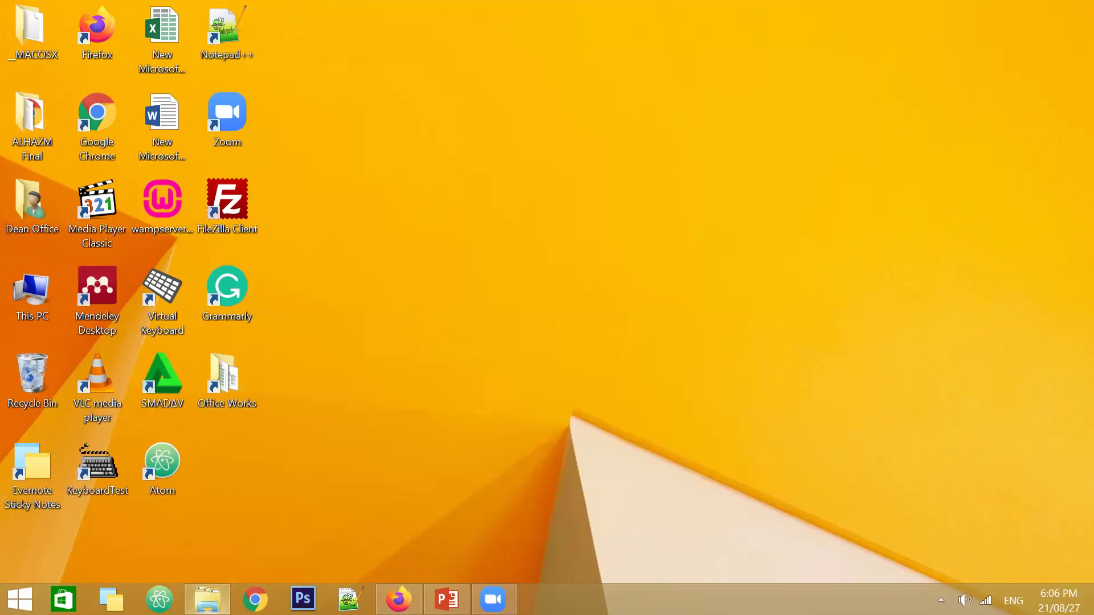
# Open a maximized File Explorer window and go to the folder D:\Office Works\SLIATE\HND Acnt - PT\Introd IT
pyautogui.click(207, 600)
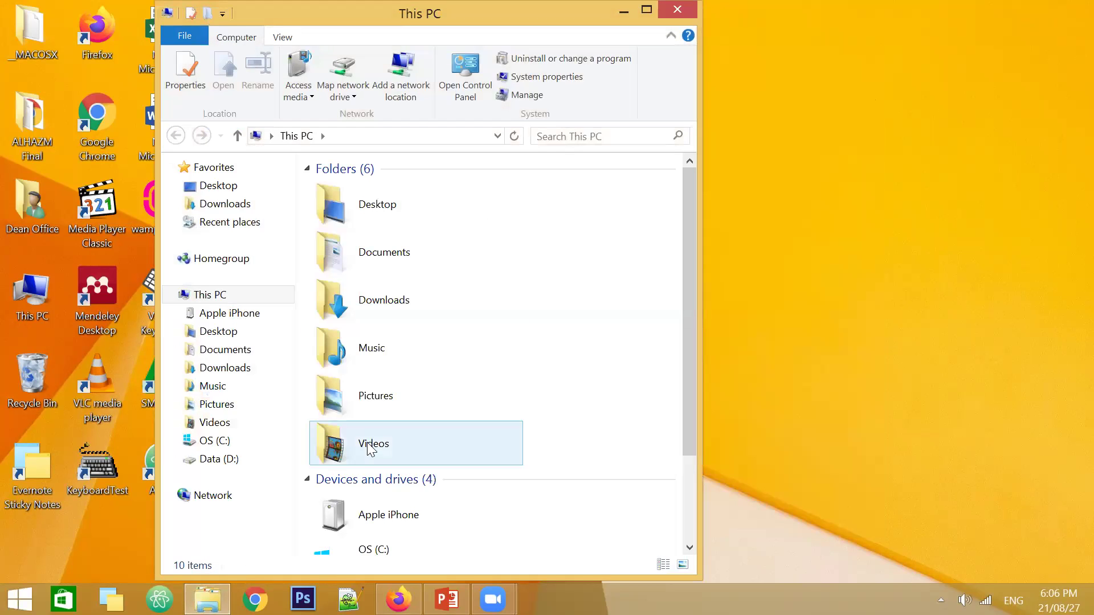
pyautogui.click(655, 8)
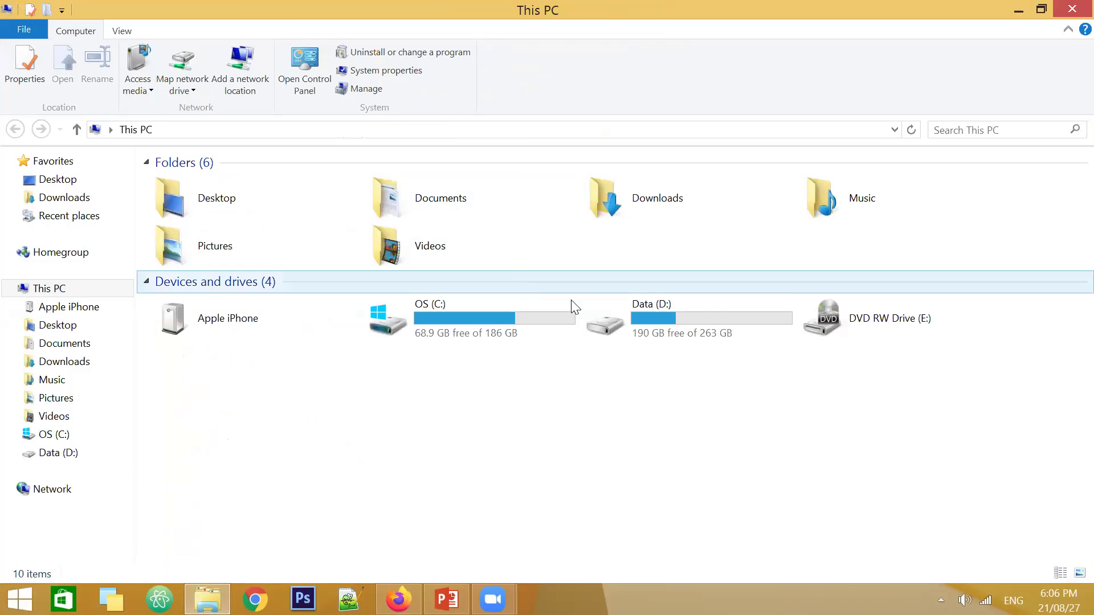
pyautogui.click(630, 308)
pyautogui.doubleClick(630, 308)
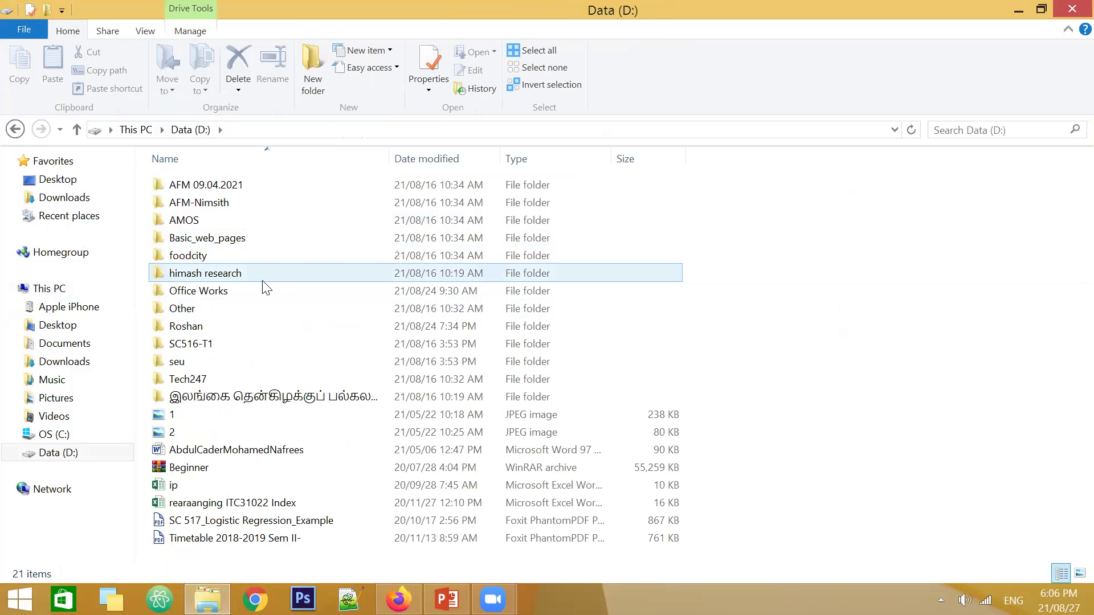
pyautogui.doubleClick(241, 290)
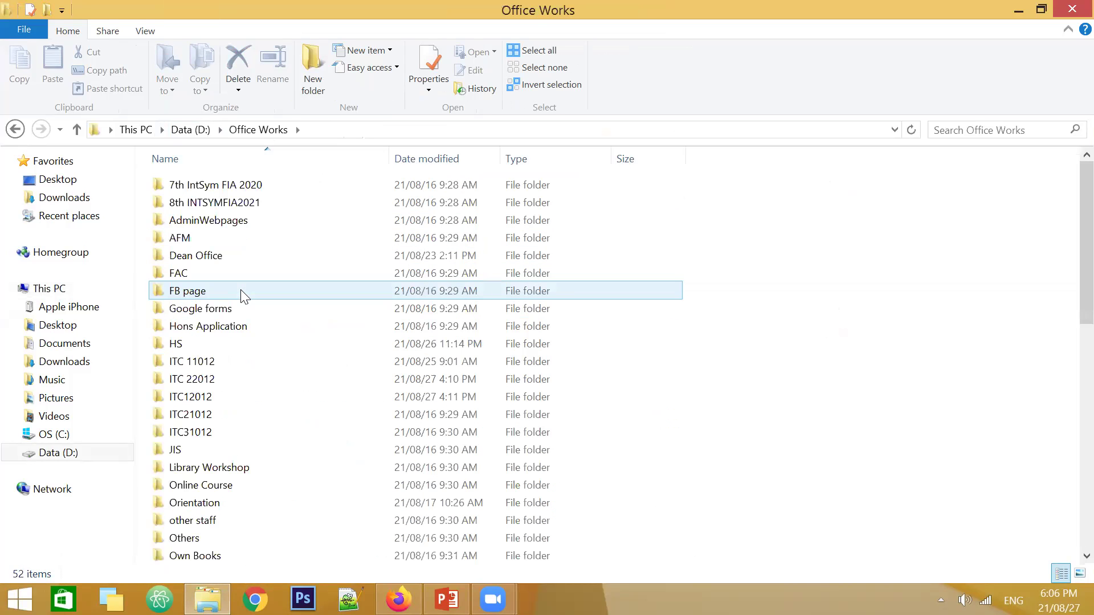
pyautogui.scroll(-4, 248, 295)
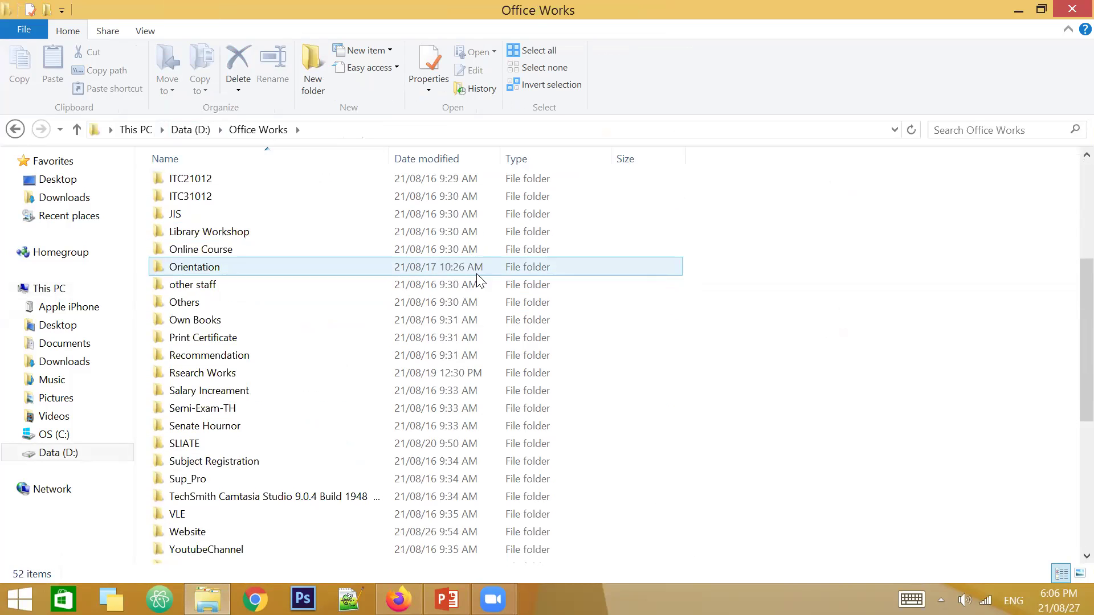
pyautogui.doubleClick(181, 444)
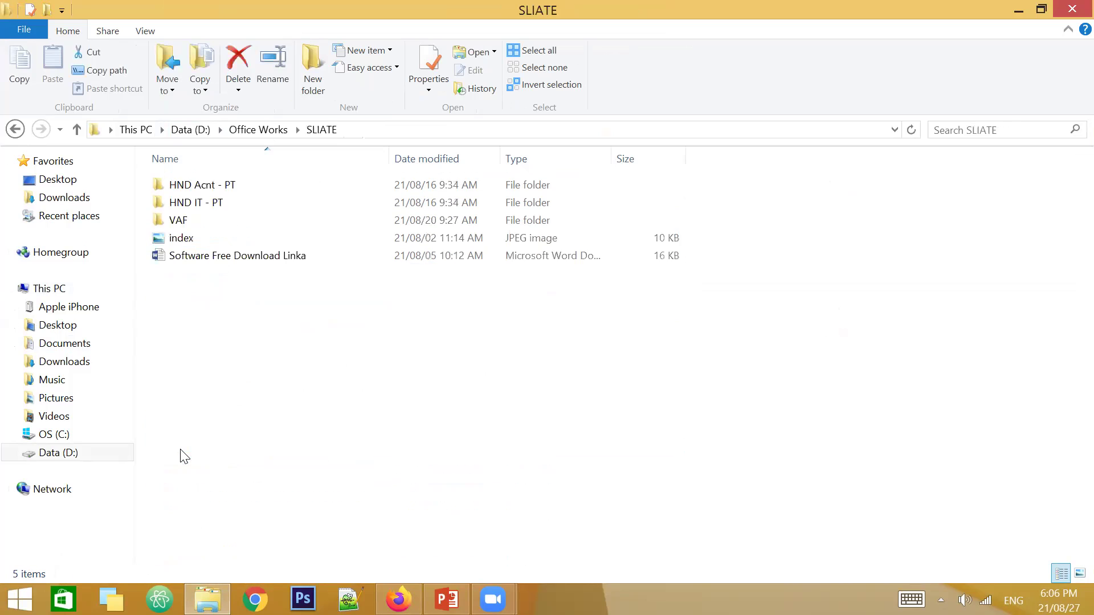
pyautogui.doubleClick(212, 187)
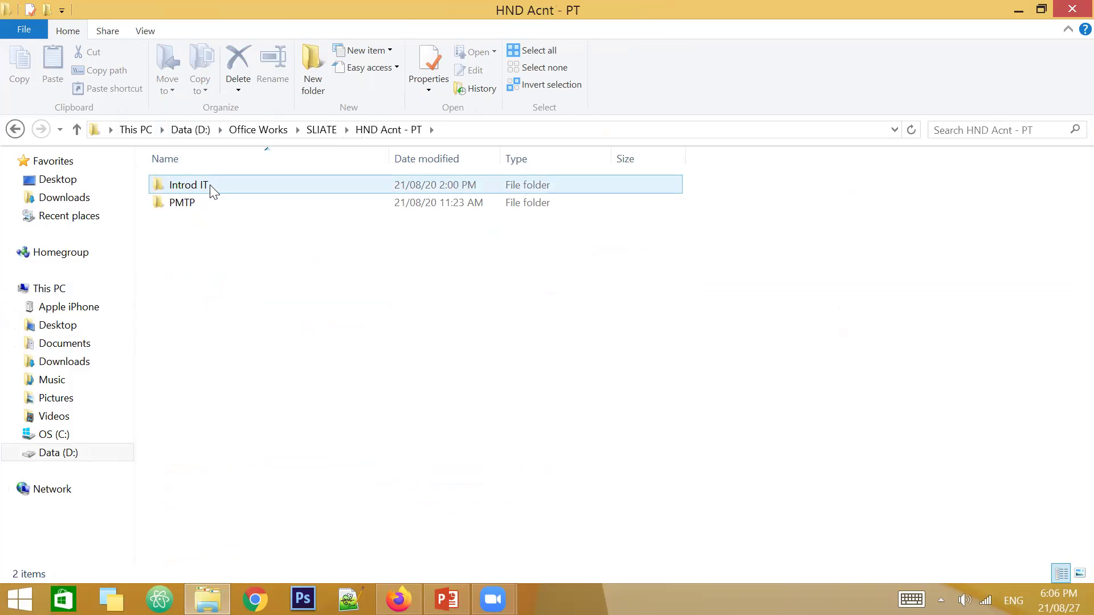
pyautogui.doubleClick(212, 187)
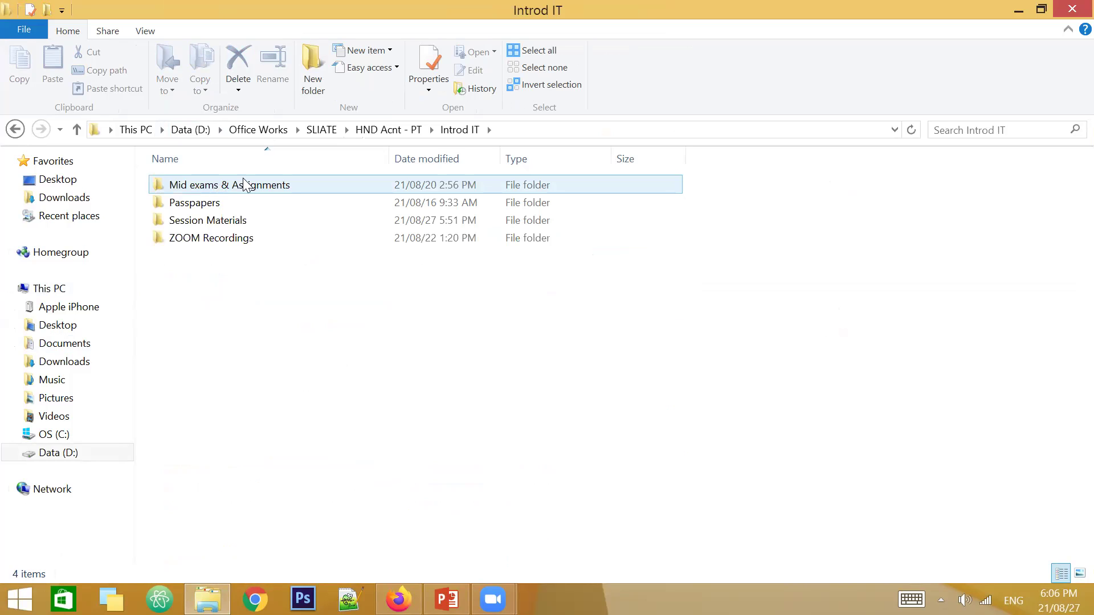
# Copy the full path of the Introd IT folder and minimize the File Explorer window
pyautogui.click(555, 130)
pyautogui.hotkey('ctrl', 'c')
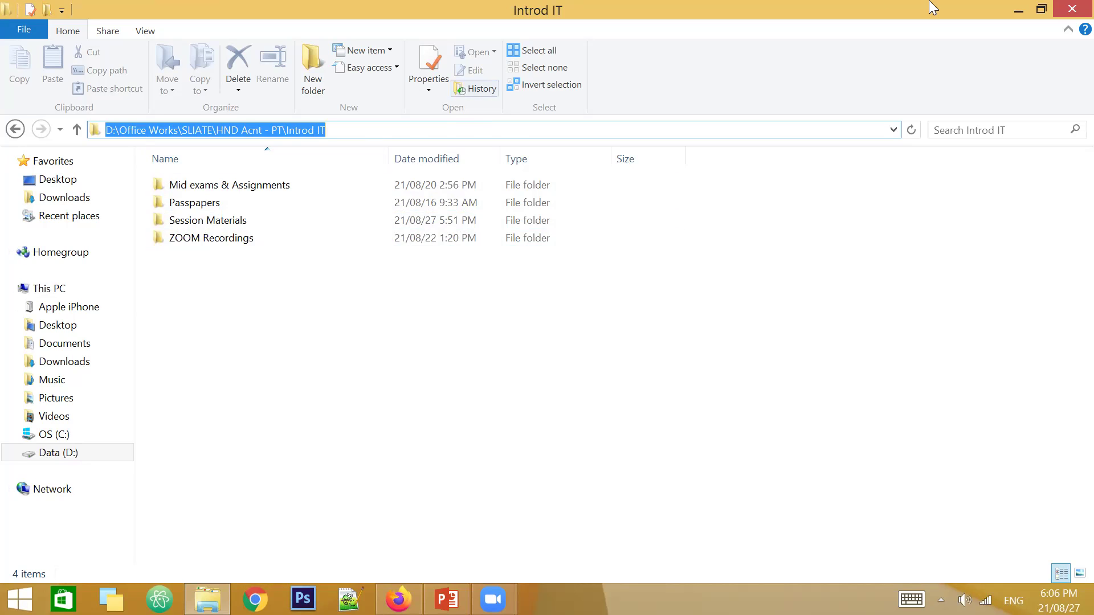
pyautogui.click(1019, 9)
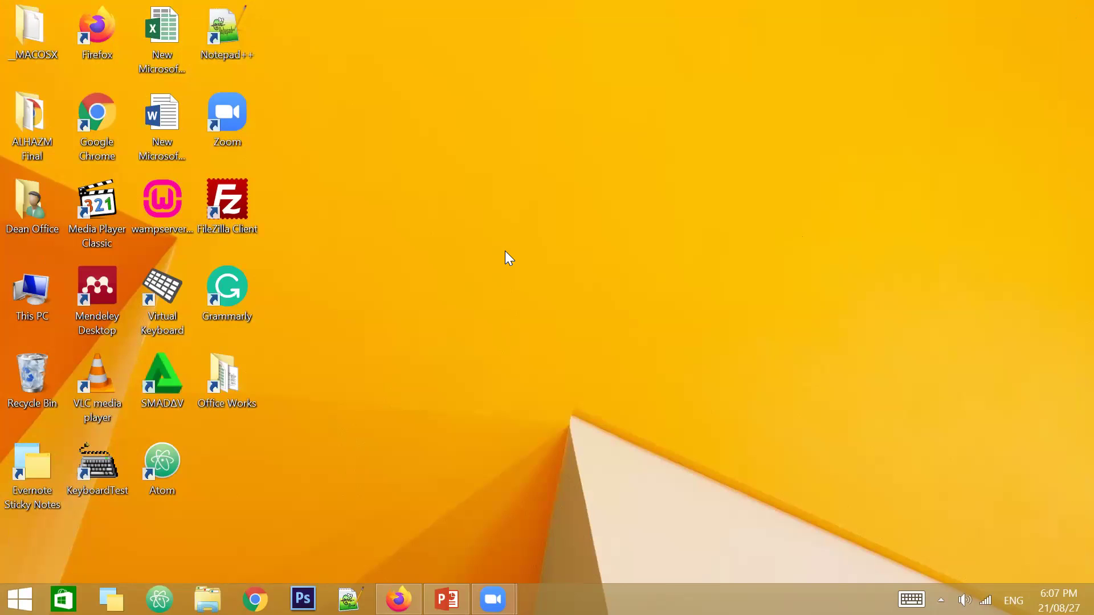
# Start a new desktop shortcut with the location D:\Office Works\SLIATE\HND Acnt - PT\Introd IT and proceed to its naming
pyautogui.rightClick(420, 281)
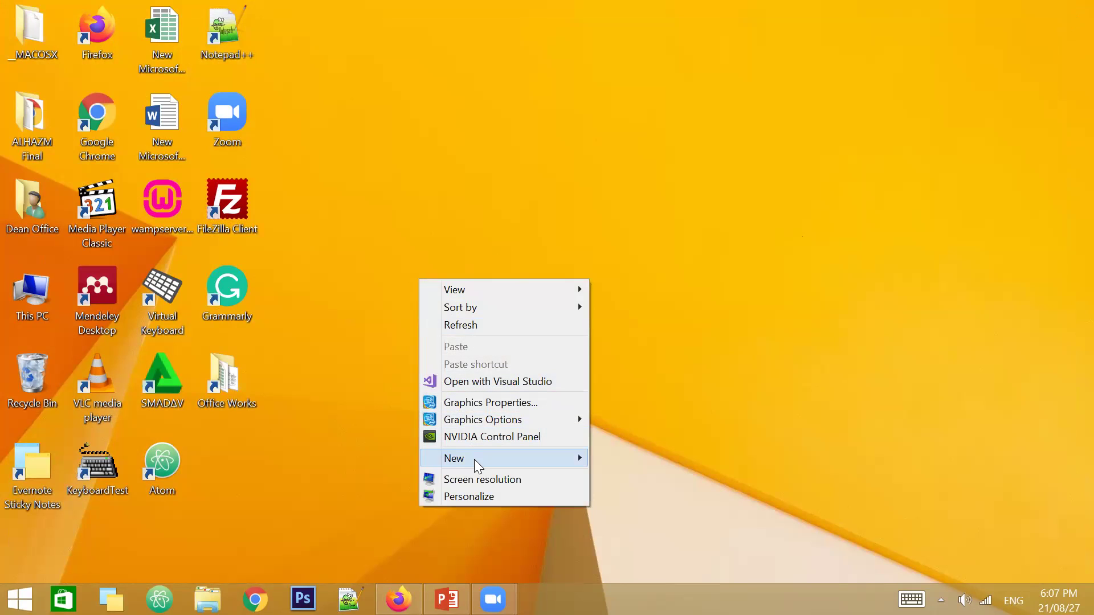
pyautogui.click(806, 271)
pyautogui.rightClick(581, 207)
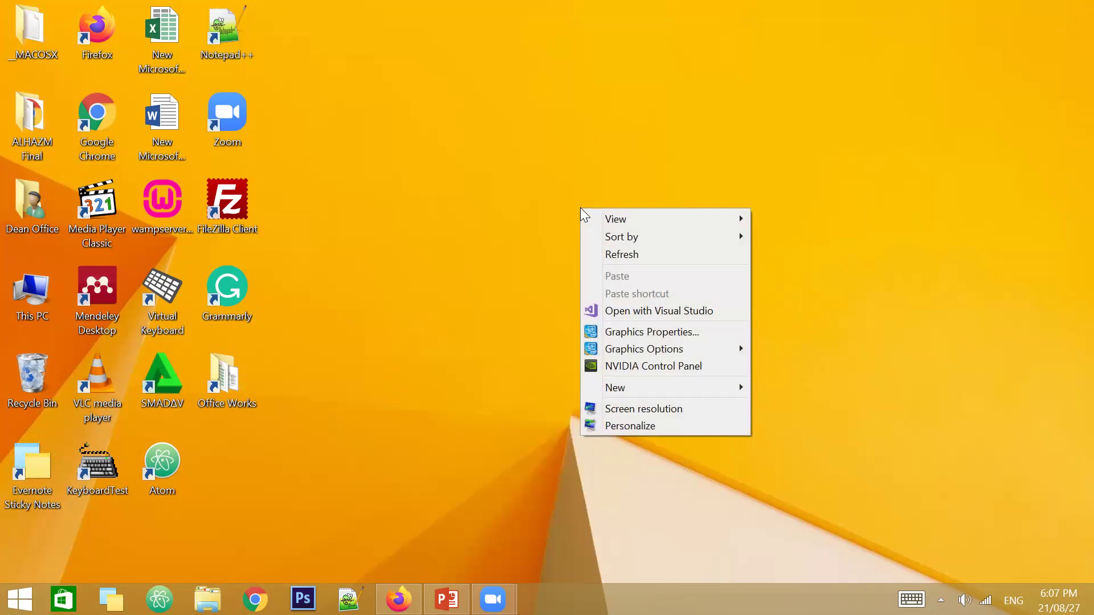
pyautogui.moveTo(651, 390)
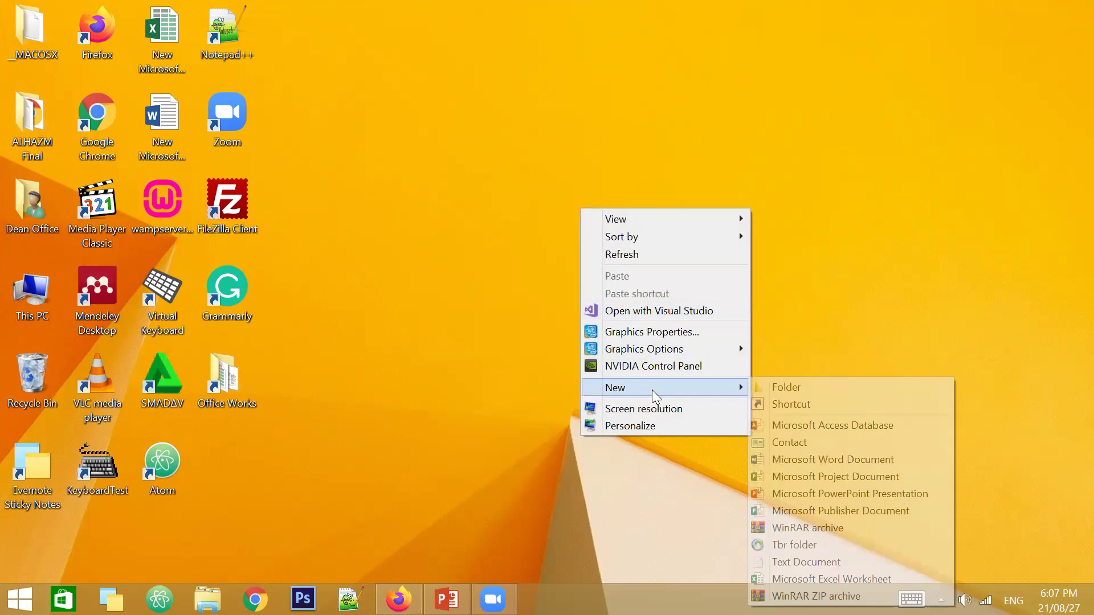
pyautogui.click(789, 405)
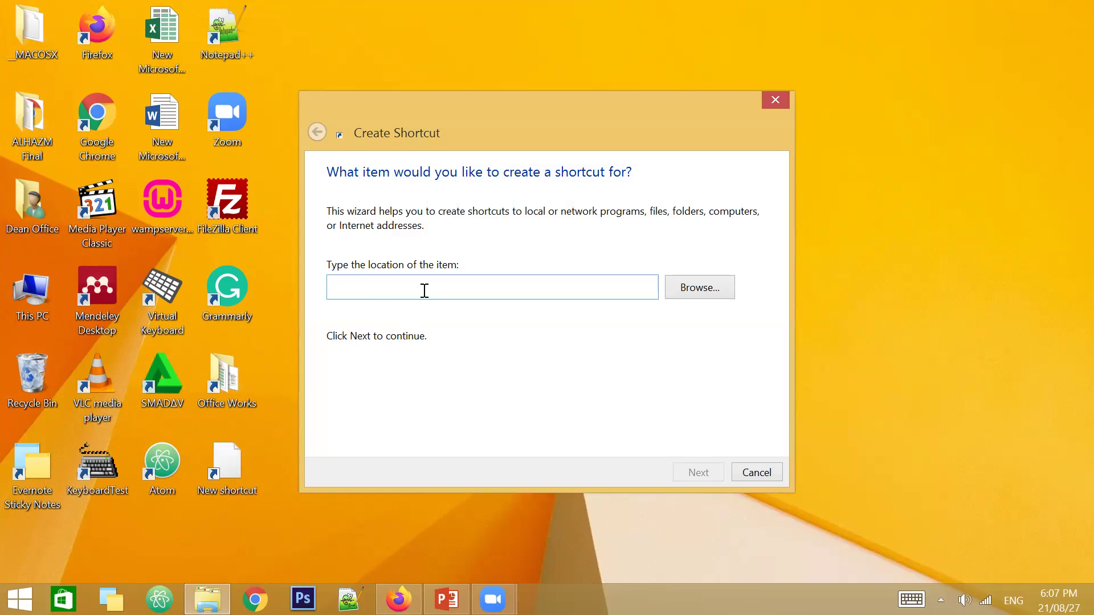
pyautogui.hotkey('ctrl', 'v')
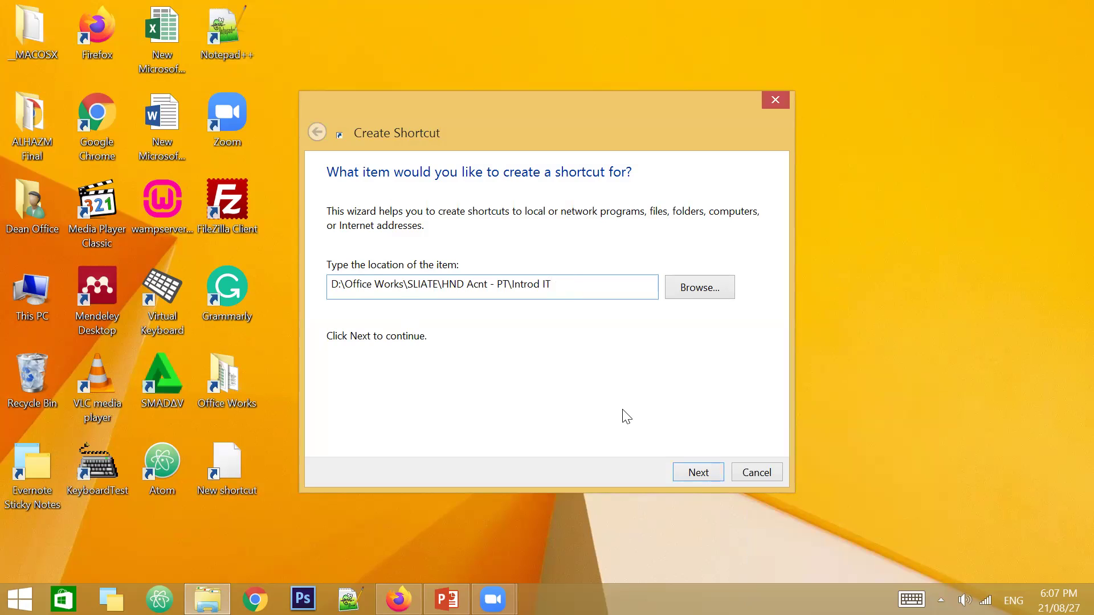
pyautogui.click(696, 473)
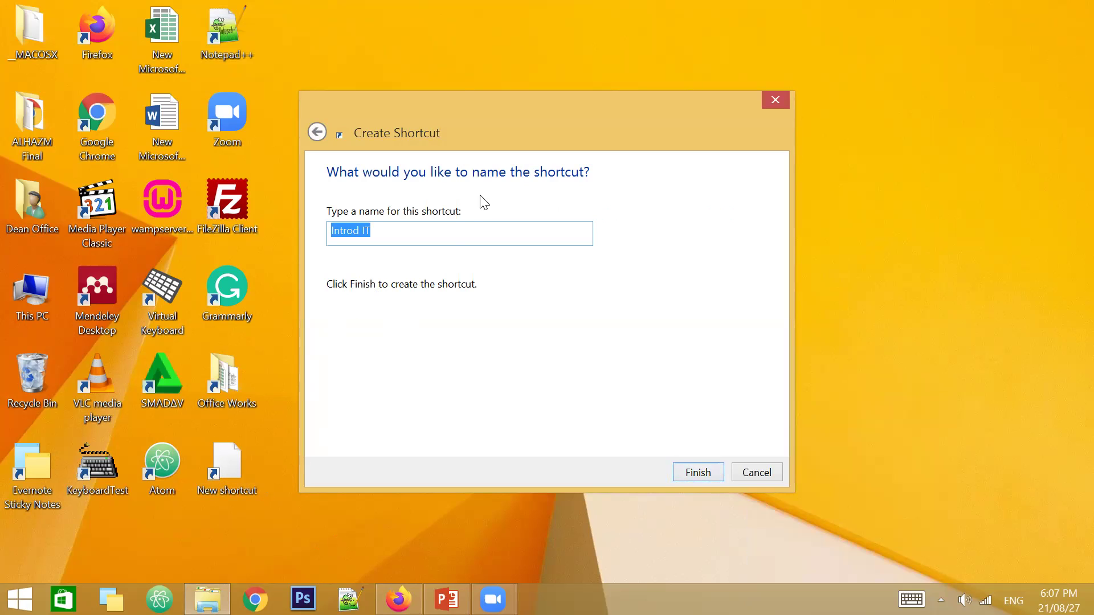
# Try to name the shortcut HNDA (P/T) - IT
pyautogui.write('HND')
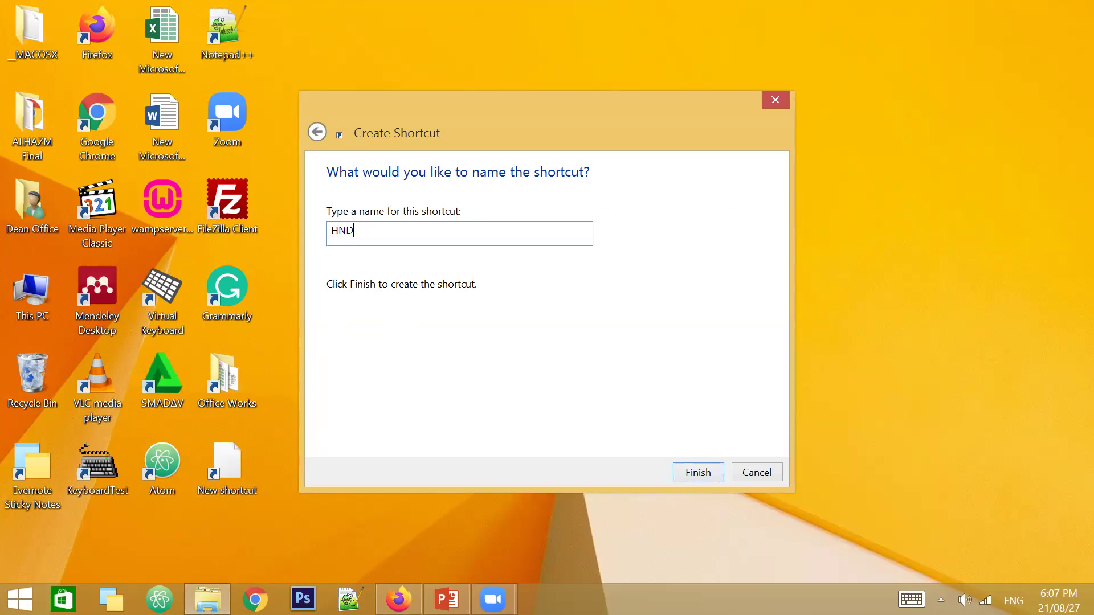
pyautogui.write('A (P/T) - IT')
pyautogui.press('Return')
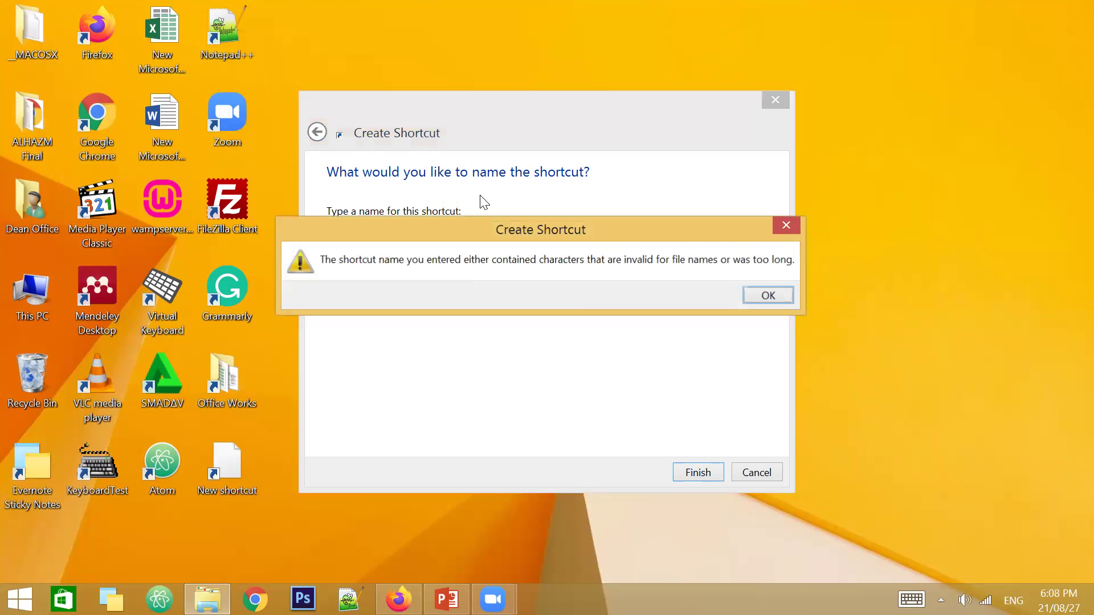
pyautogui.click(768, 296)
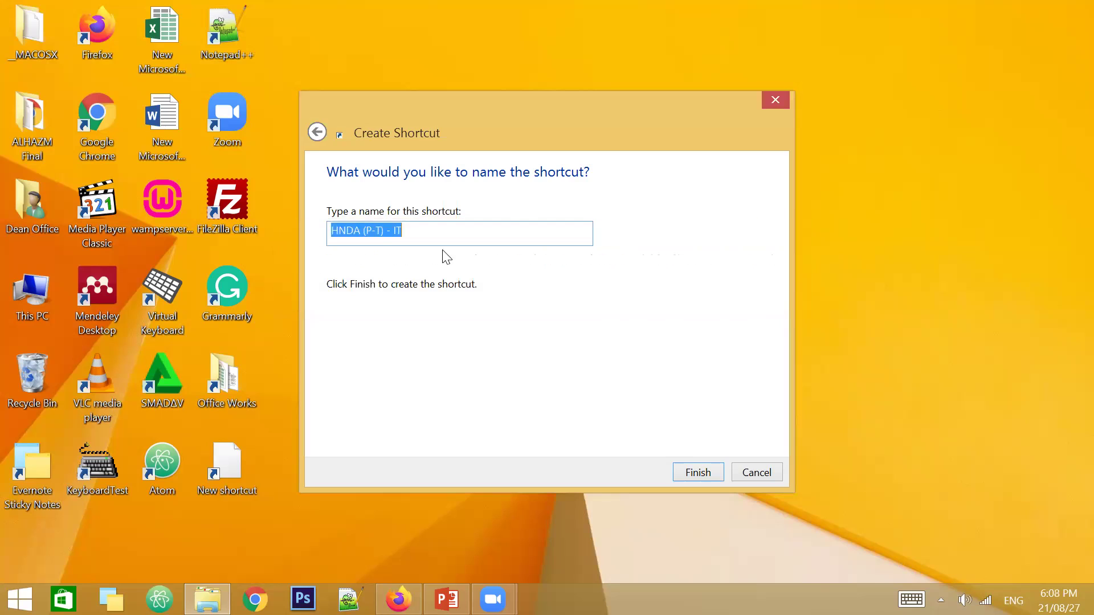
# Name the shortcut HNDA_PT_IT and finish creating it on the desktop
pyautogui.click(373, 231)
pyautogui.press('BackSpace')
pyautogui.write('-')
pyautogui.moveTo(363, 232); pyautogui.dragTo(534, 236)
pyautogui.press('BackSpace')
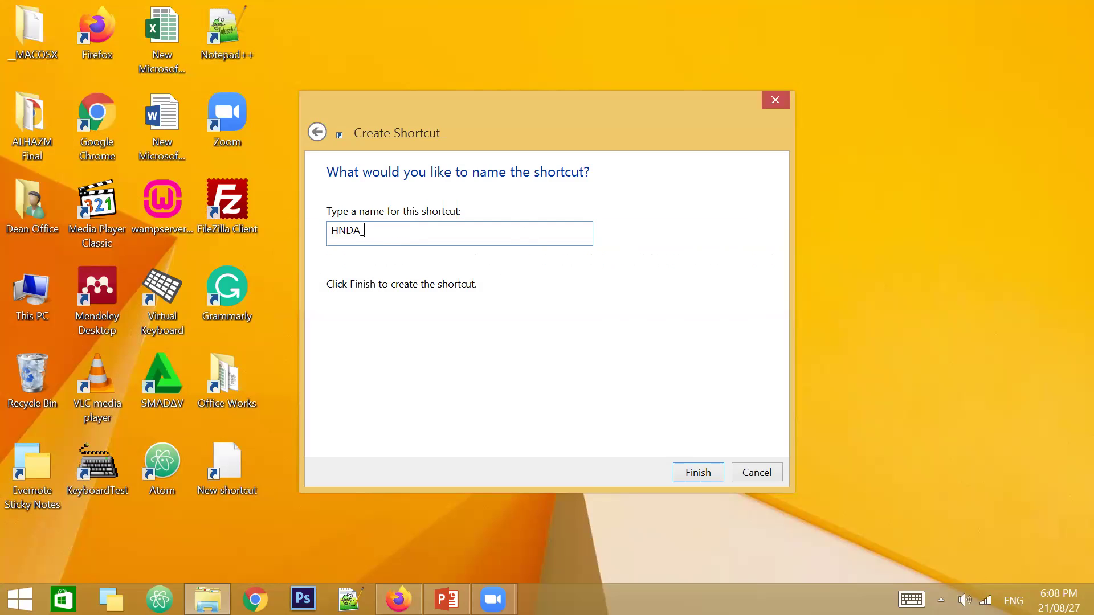
pyautogui.write('_PT_IT')
pyautogui.click(699, 472)
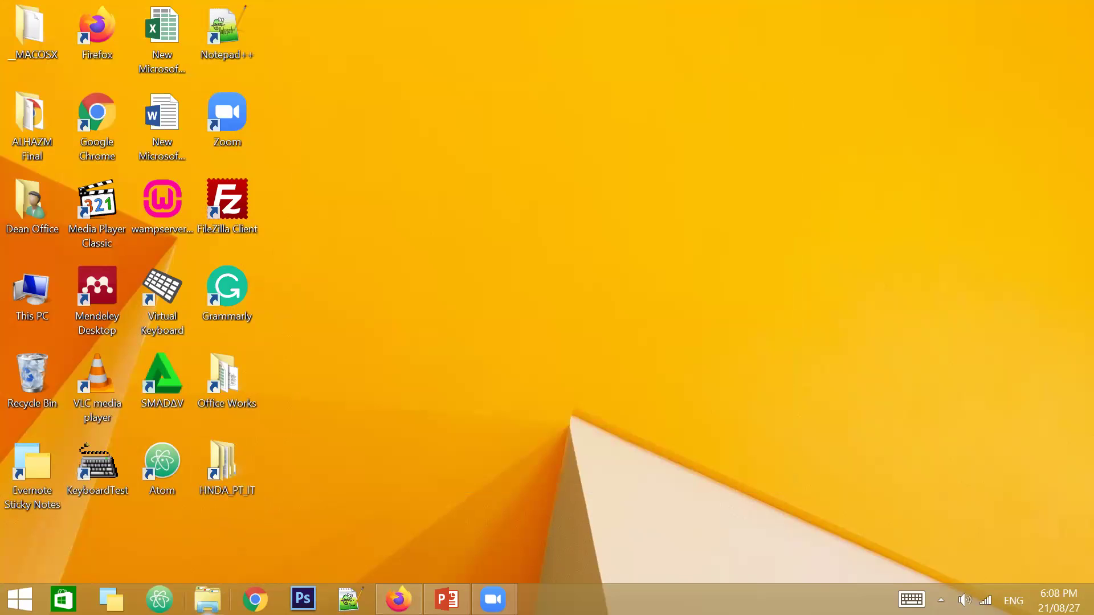
# Browse from This PC through Data (D:), Office Works, SLIATE and HND Acnt - PT to the Introd IT folder
pyautogui.doubleClick(37, 301)
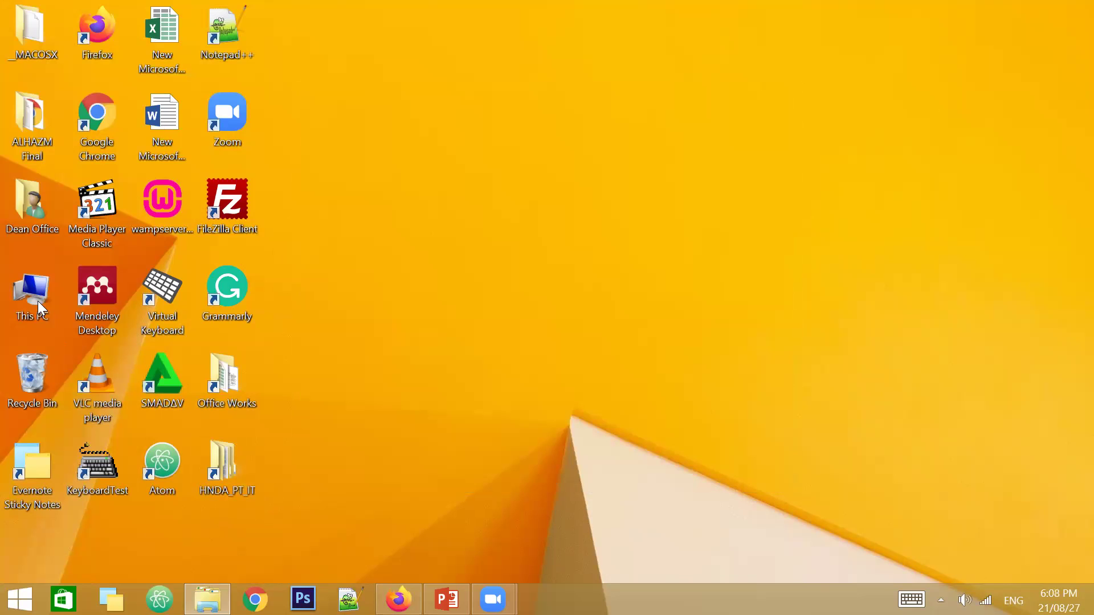
pyautogui.doubleClick(693, 336)
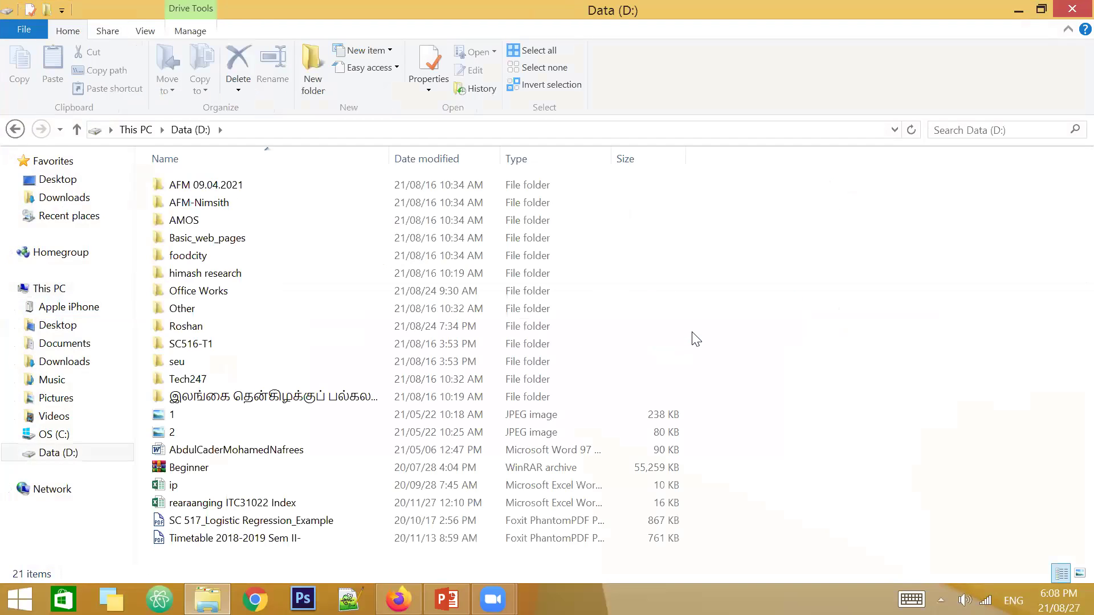
pyautogui.doubleClick(325, 290)
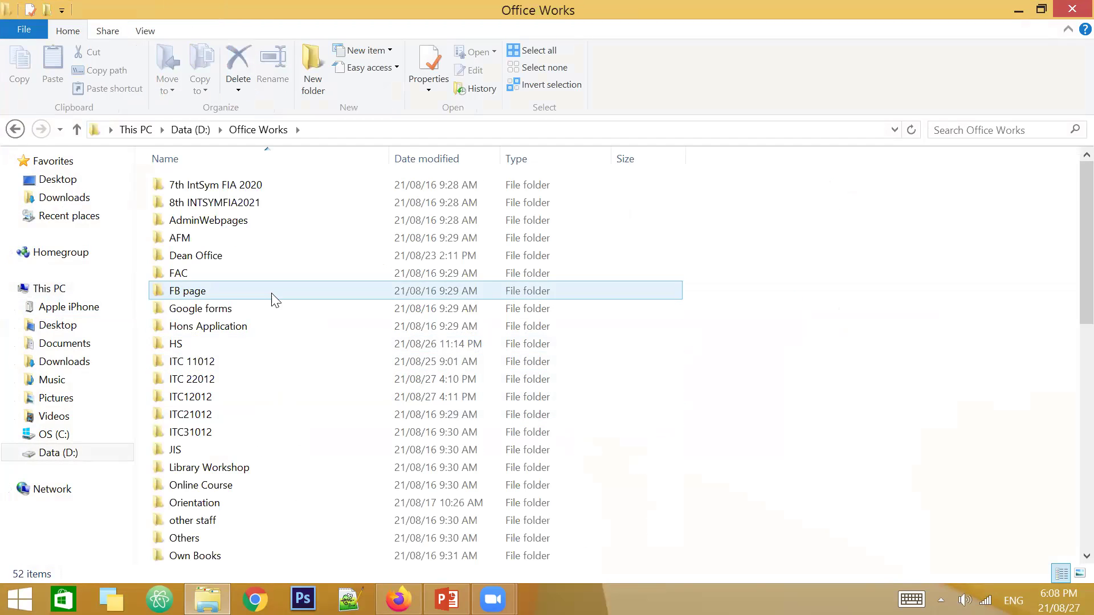
pyautogui.click(264, 437)
pyautogui.write('sli')
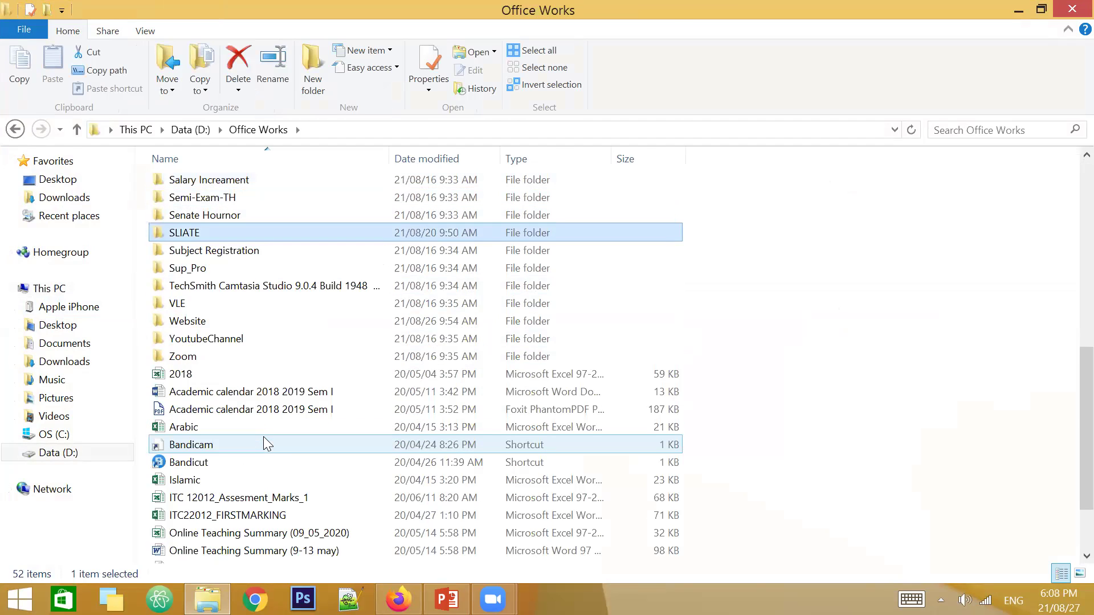
pyautogui.press('Return')
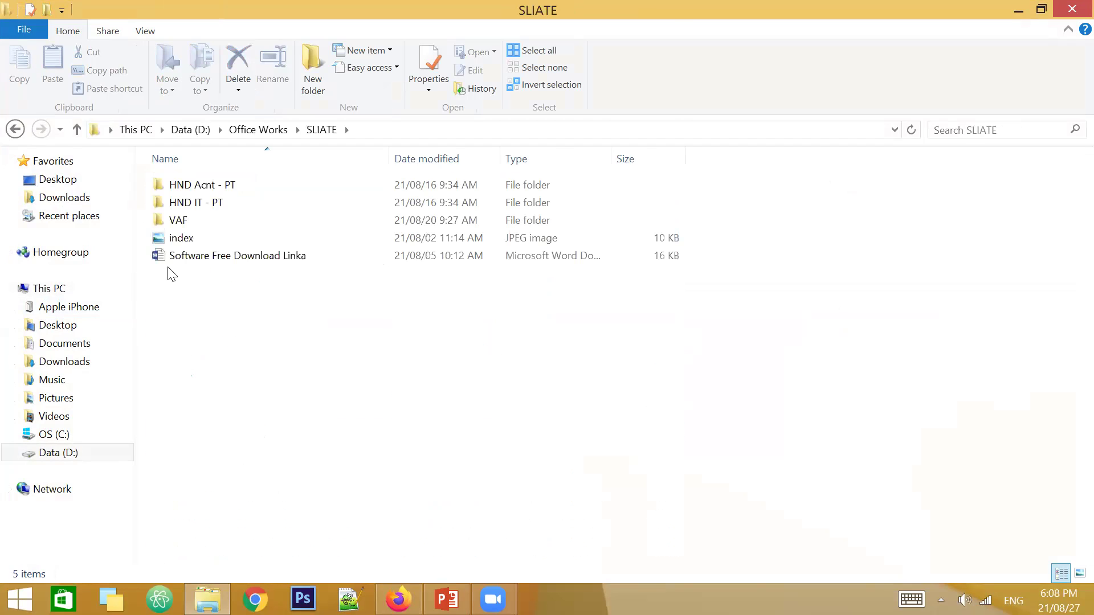
pyautogui.doubleClick(220, 188)
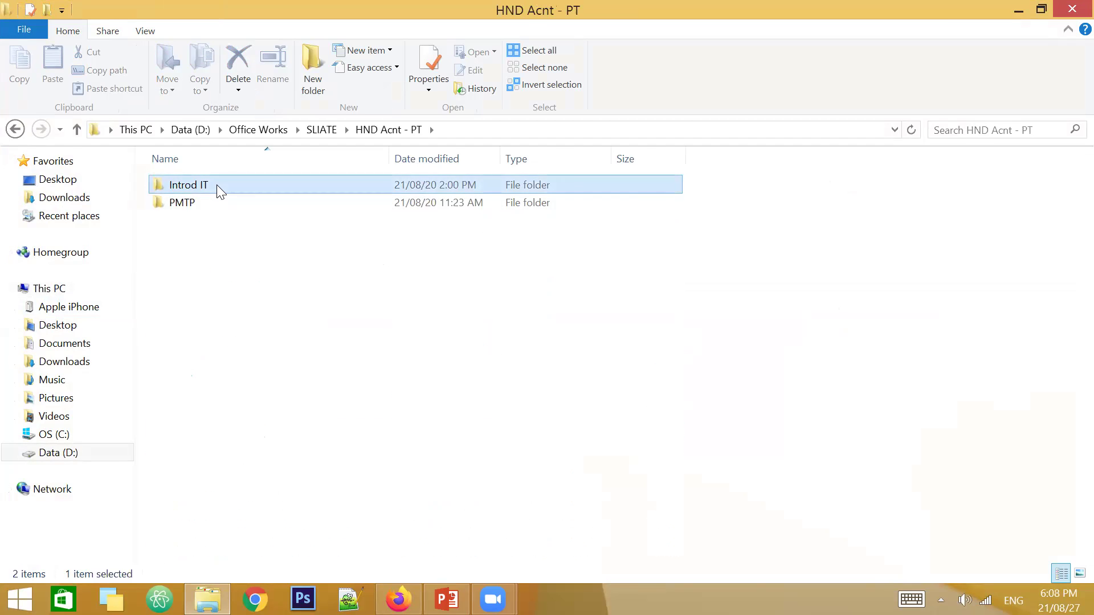
pyautogui.doubleClick(217, 187)
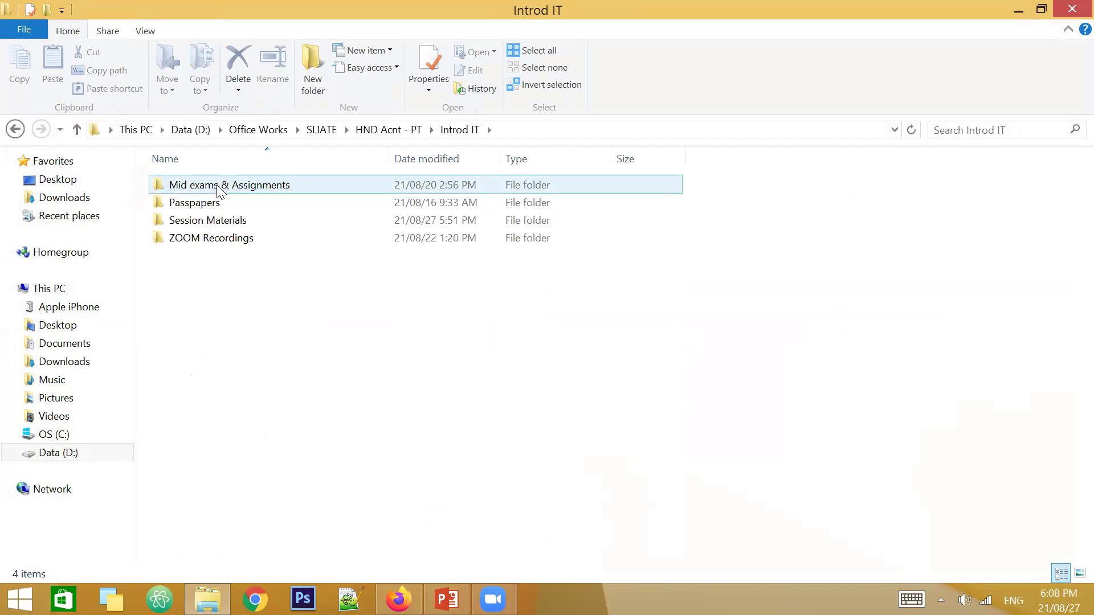
# Show the full path of the Introd IT folder, close it, and reopen the folder through the HNDA_PT_IT desktop shortcut for comparison
pyautogui.click(601, 133)
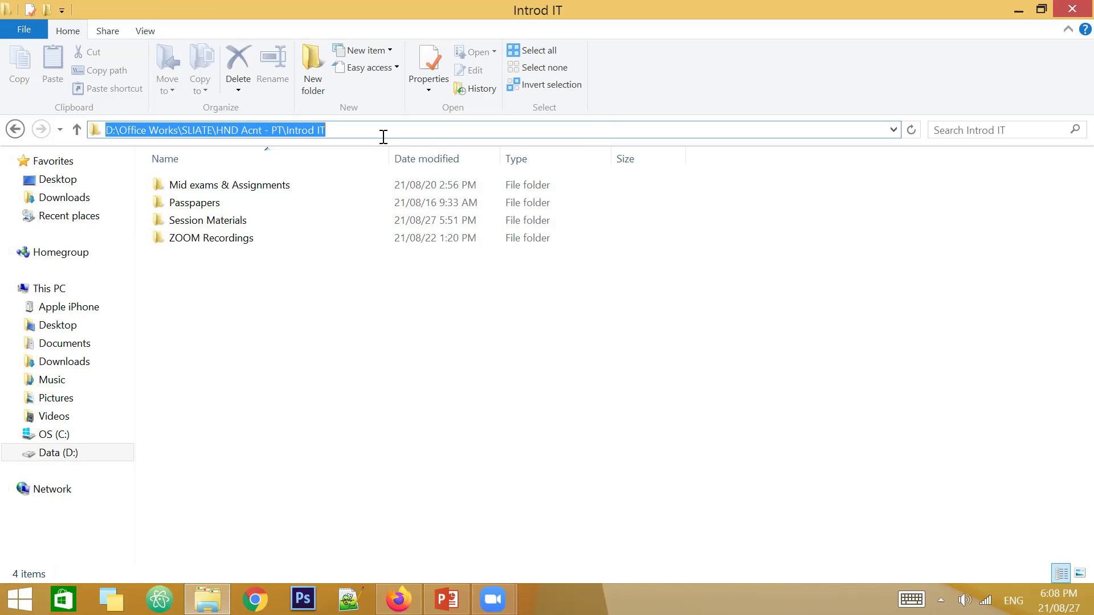
pyautogui.click(1072, 10)
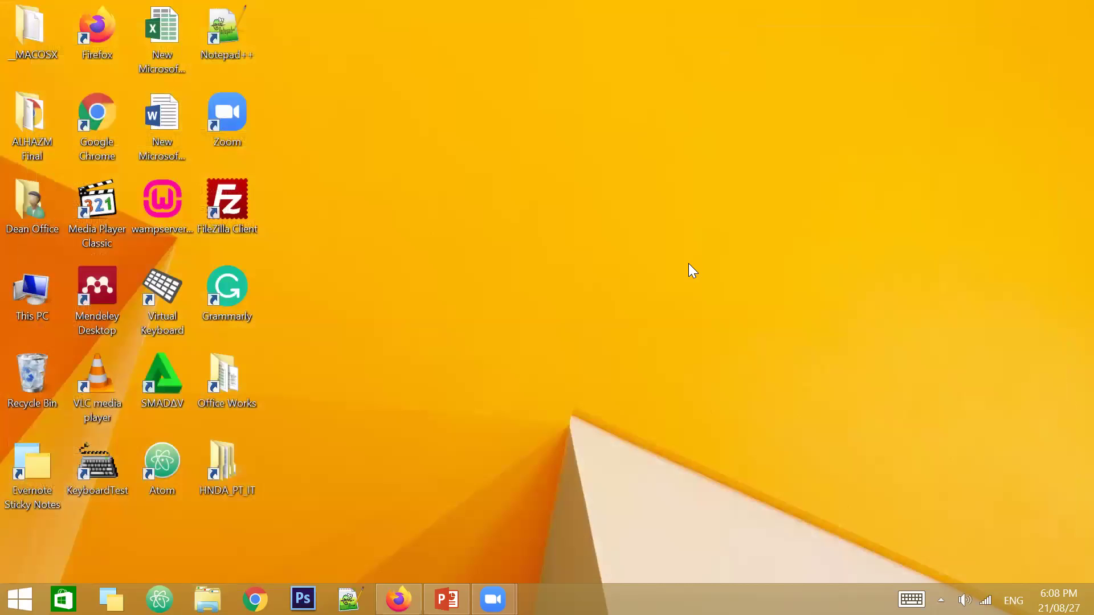
pyautogui.doubleClick(247, 461)
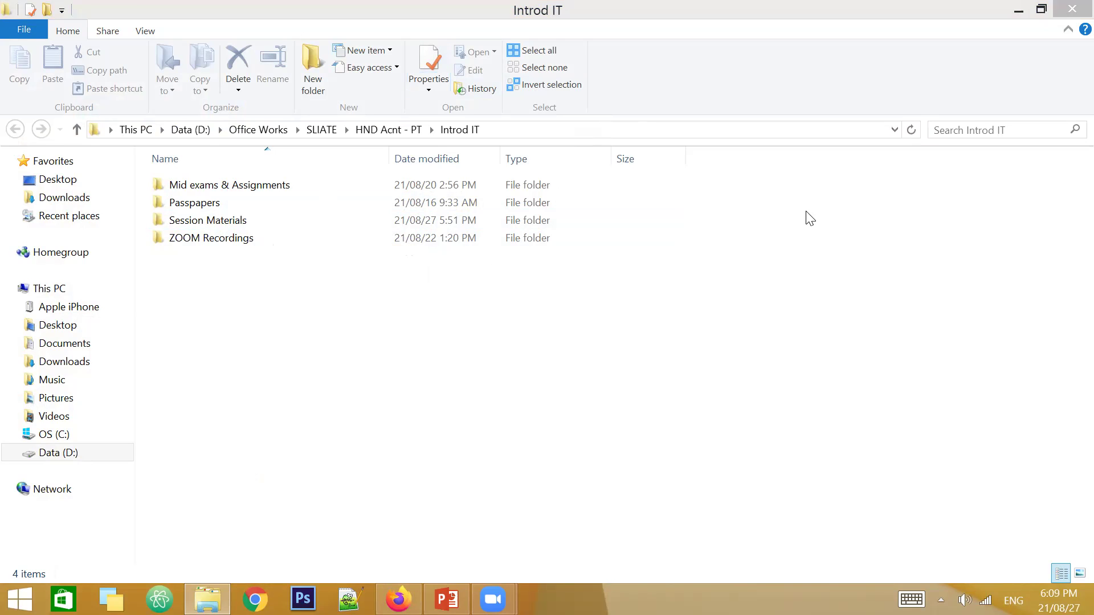
pyautogui.click(1070, 12)
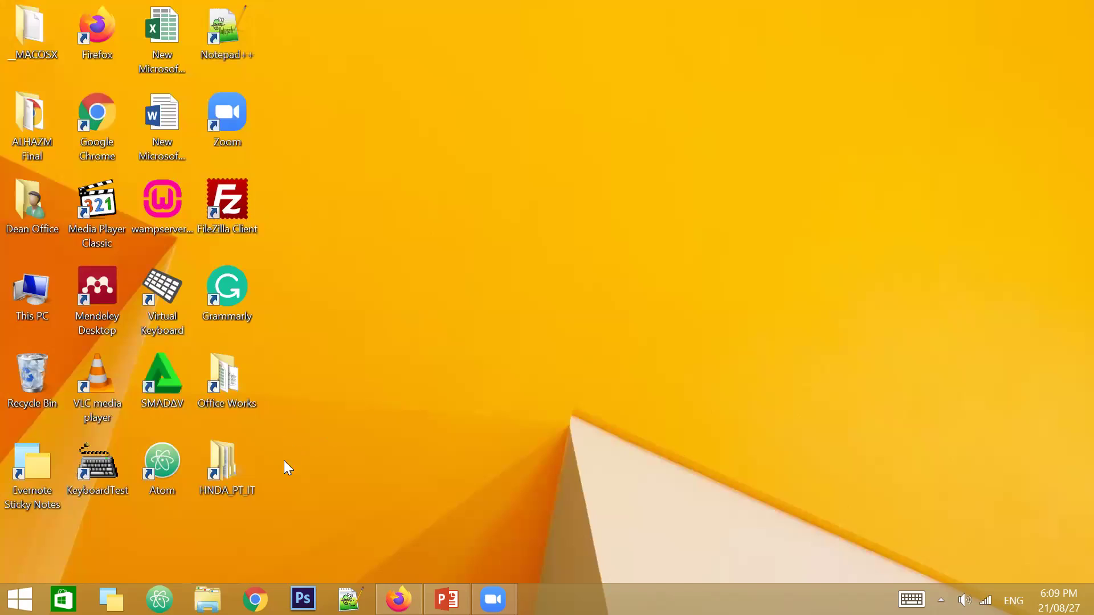
# Delete the HNDA_PT_IT shortcut from the desktop
pyautogui.click(244, 471)
pyautogui.press('Delete')
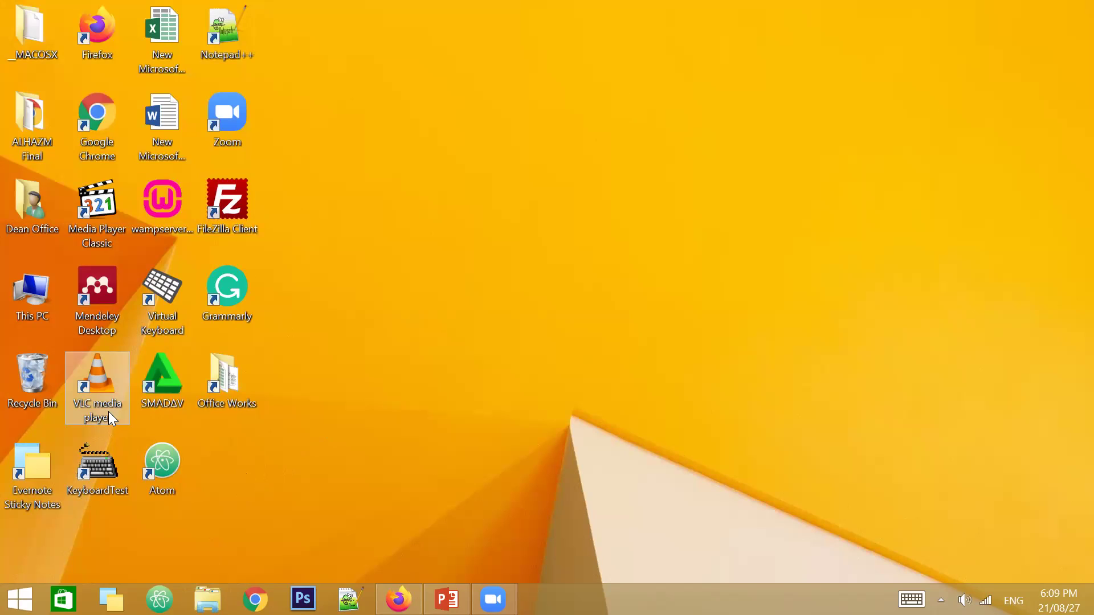
# Open the Introd IT folder from This PC by way of Data (D:), Office Works, SLIATE and HND Acnt - PT
pyautogui.doubleClick(38, 312)
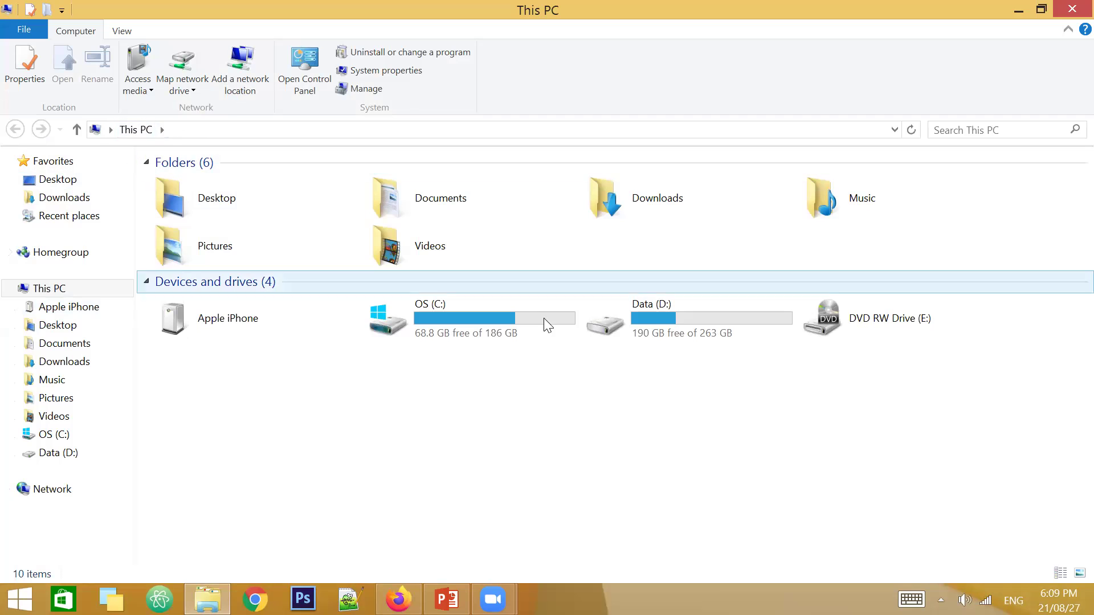
pyautogui.doubleClick(689, 320)
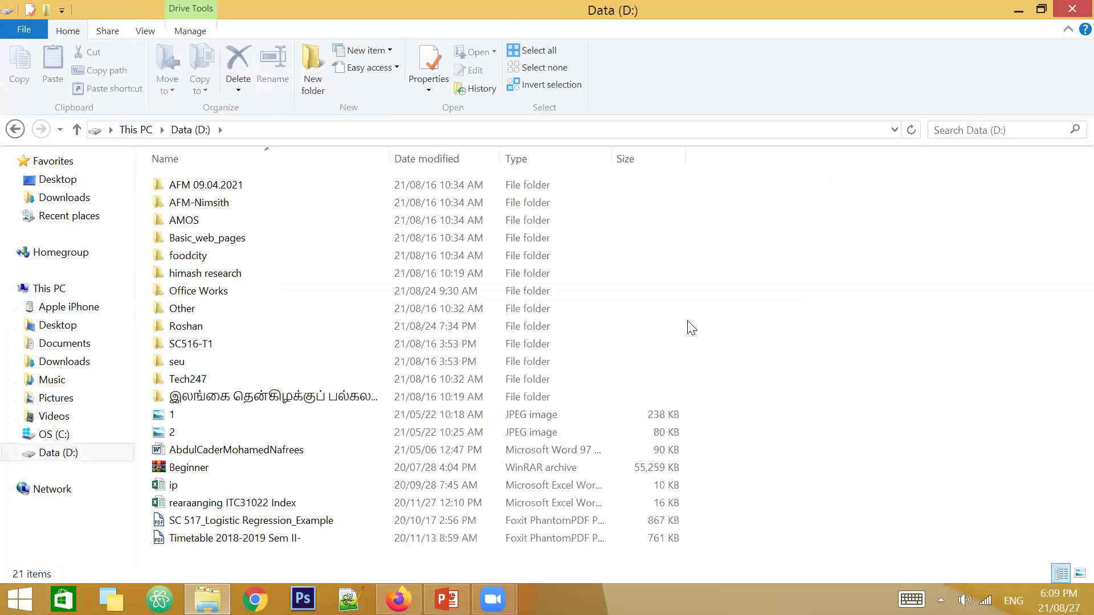
pyautogui.doubleClick(277, 292)
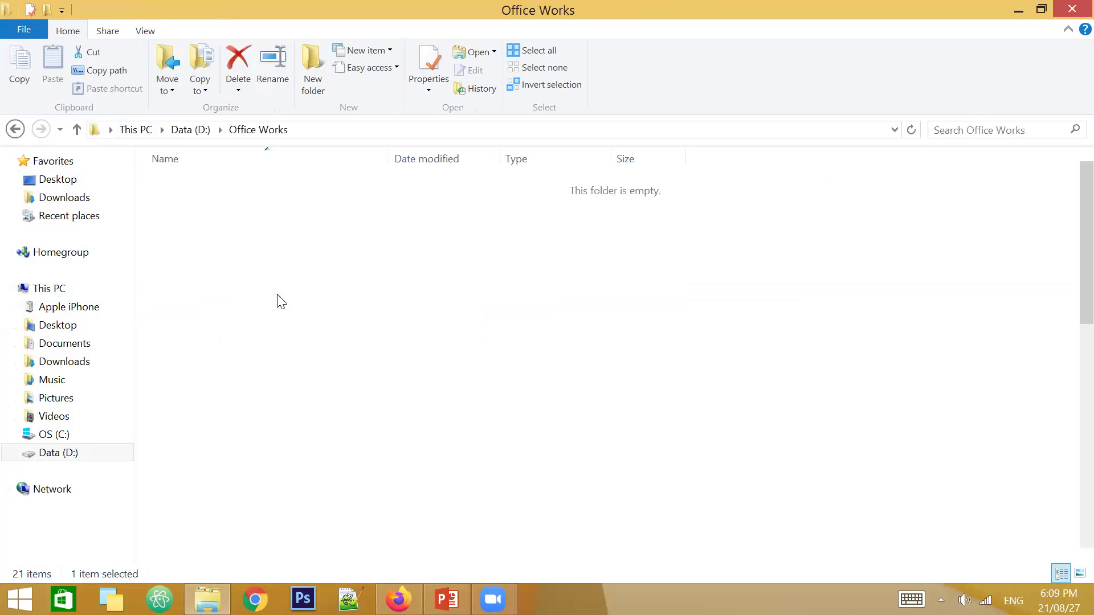
pyautogui.scroll(-1, 284, 327)
pyautogui.scroll(-3, 284, 327)
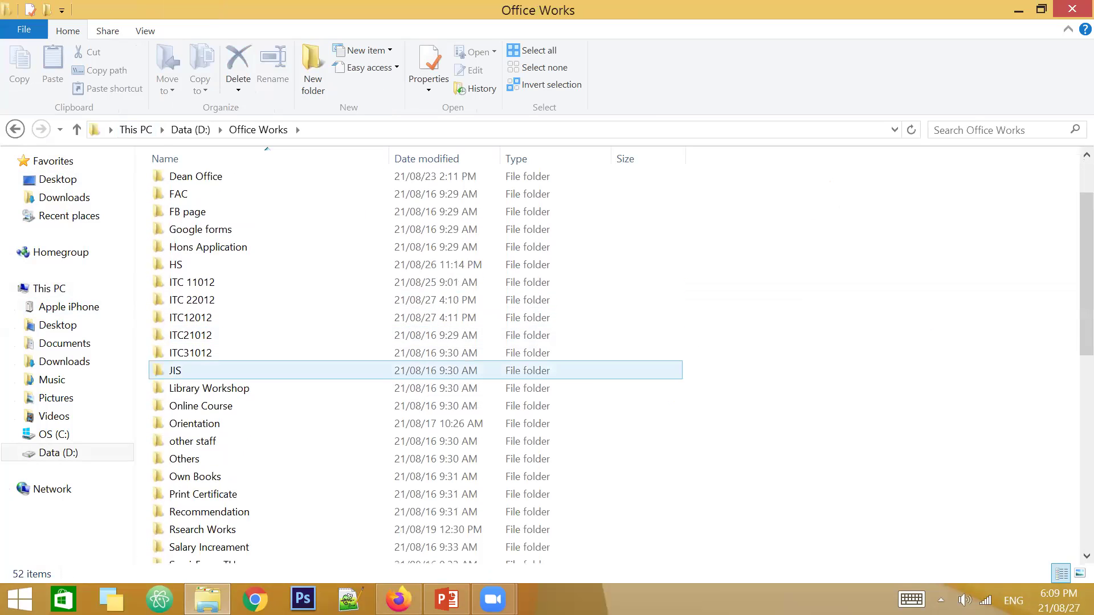
pyautogui.doubleClick(228, 502)
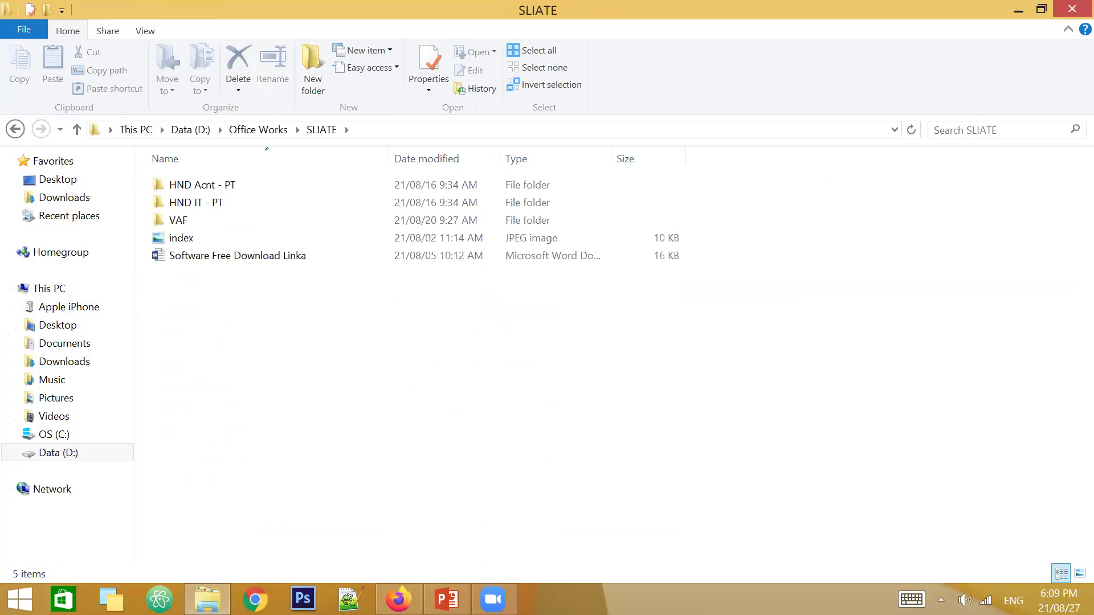
pyautogui.doubleClick(194, 184)
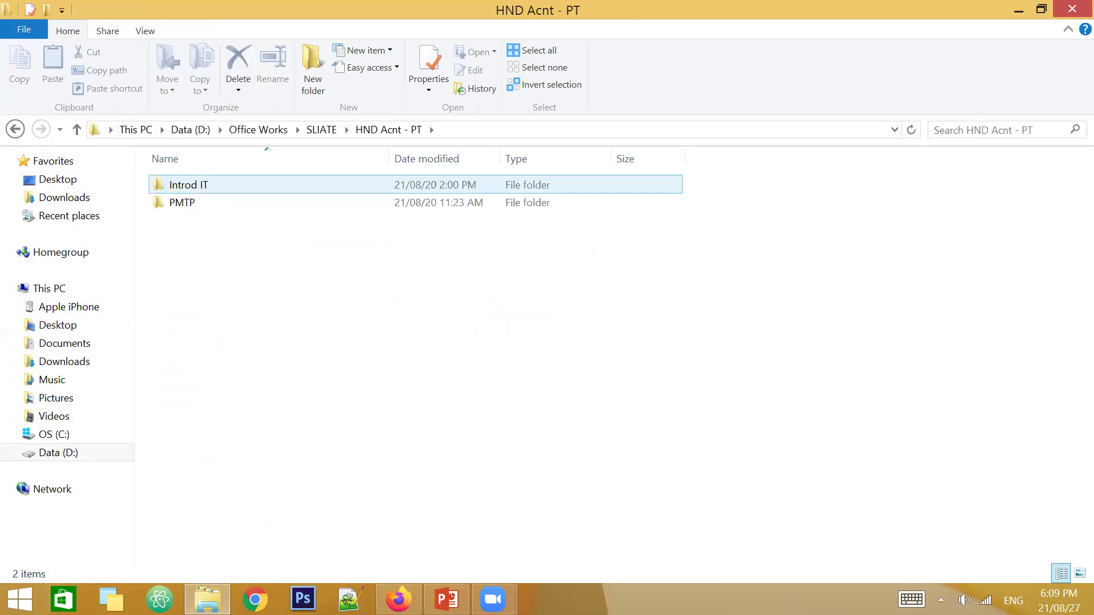
pyautogui.press('Return')
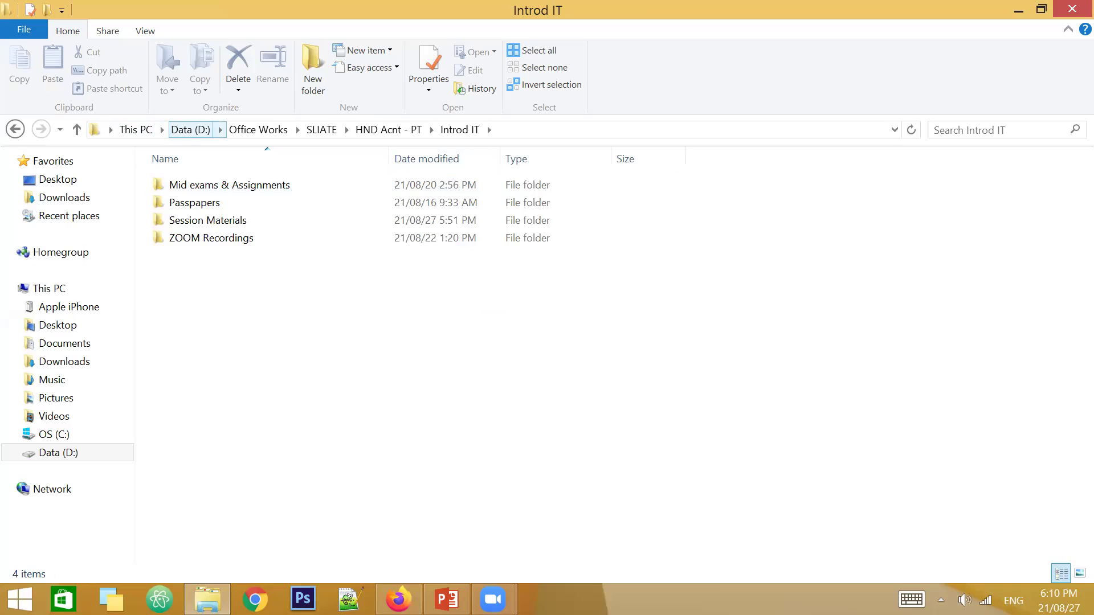
# Copy the full path of the Introd IT folder and close its window
pyautogui.click(527, 126)
pyautogui.hotkey('ctrl', 'c')
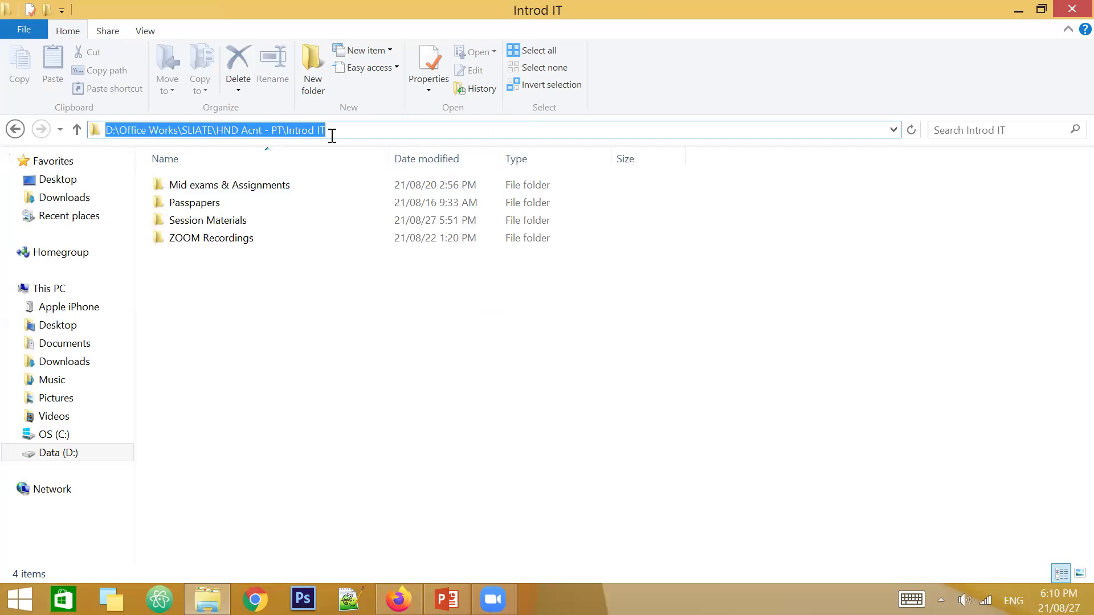
pyautogui.click(1072, 8)
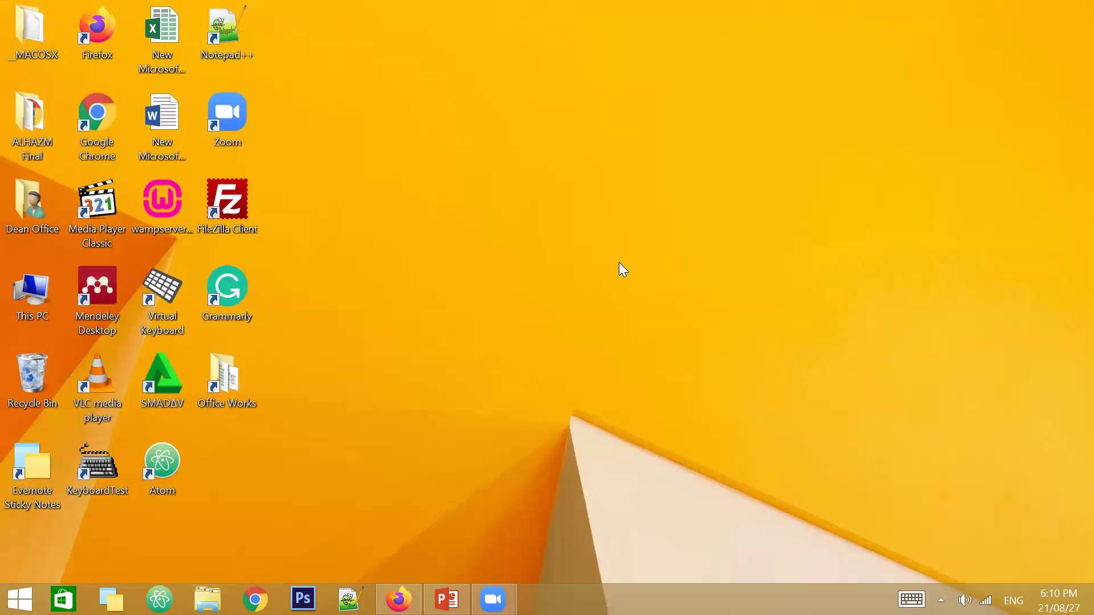
# Start creating a new shortcut on the desktop
pyautogui.rightClick(506, 285)
pyautogui.moveTo(516, 300)
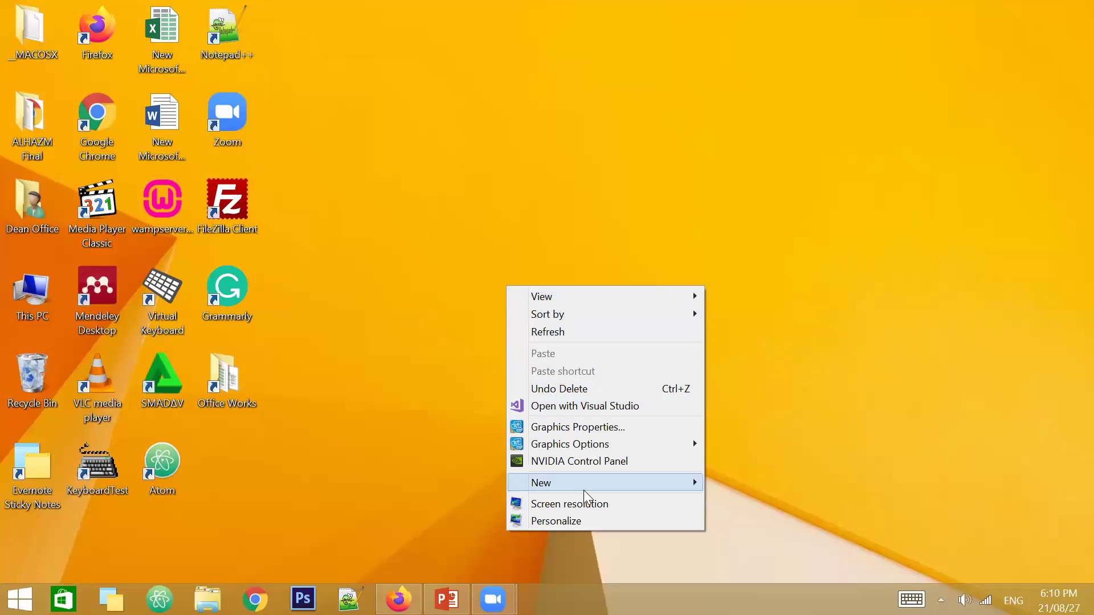
pyautogui.moveTo(585, 485)
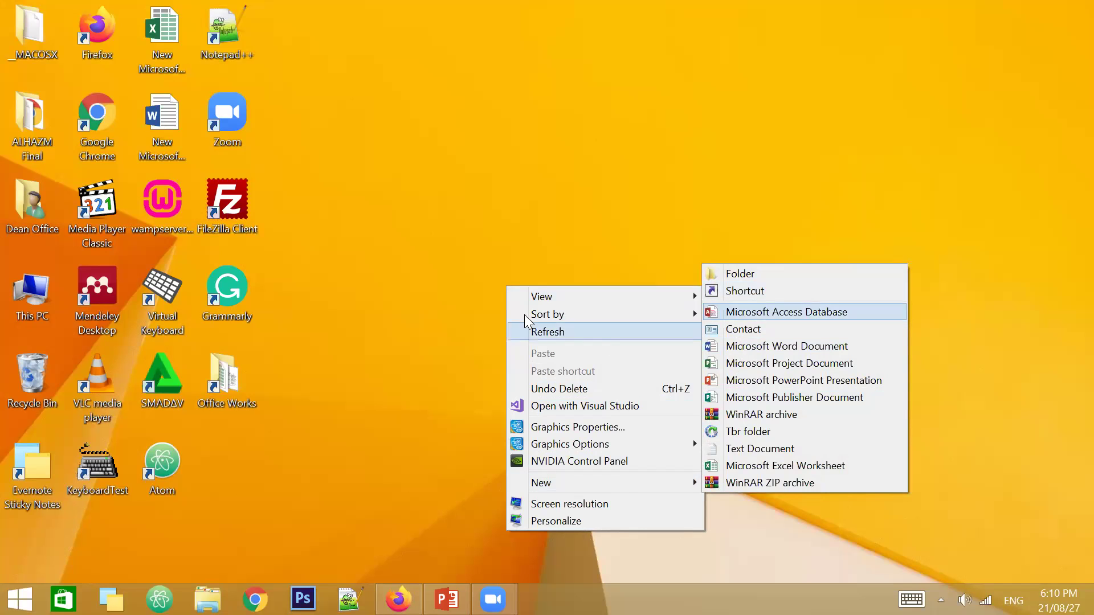
pyautogui.click(390, 256)
pyautogui.rightClick(390, 256)
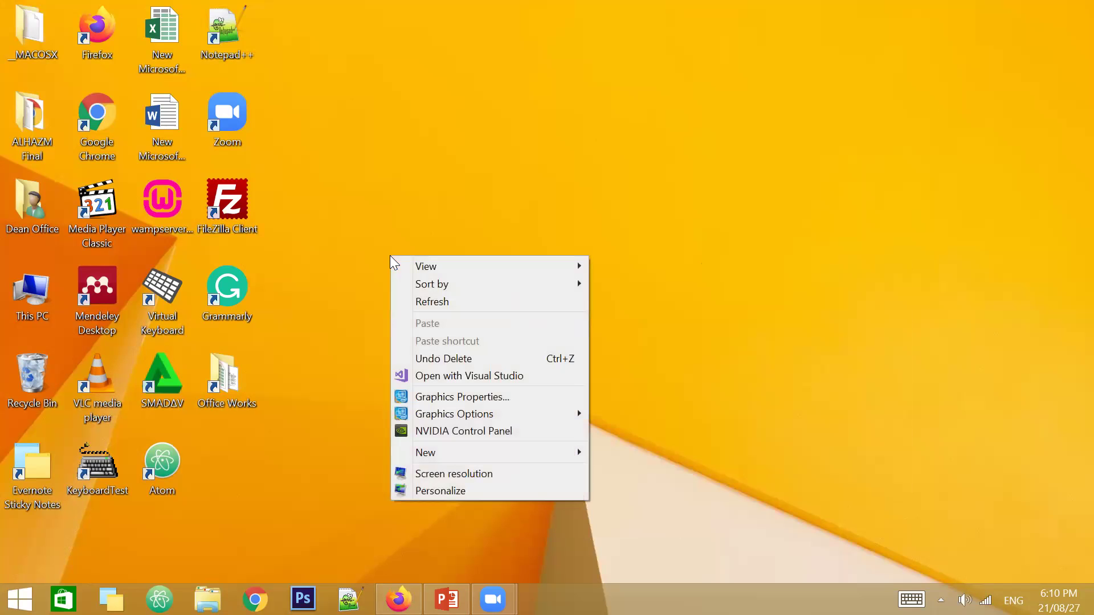
pyautogui.moveTo(482, 456)
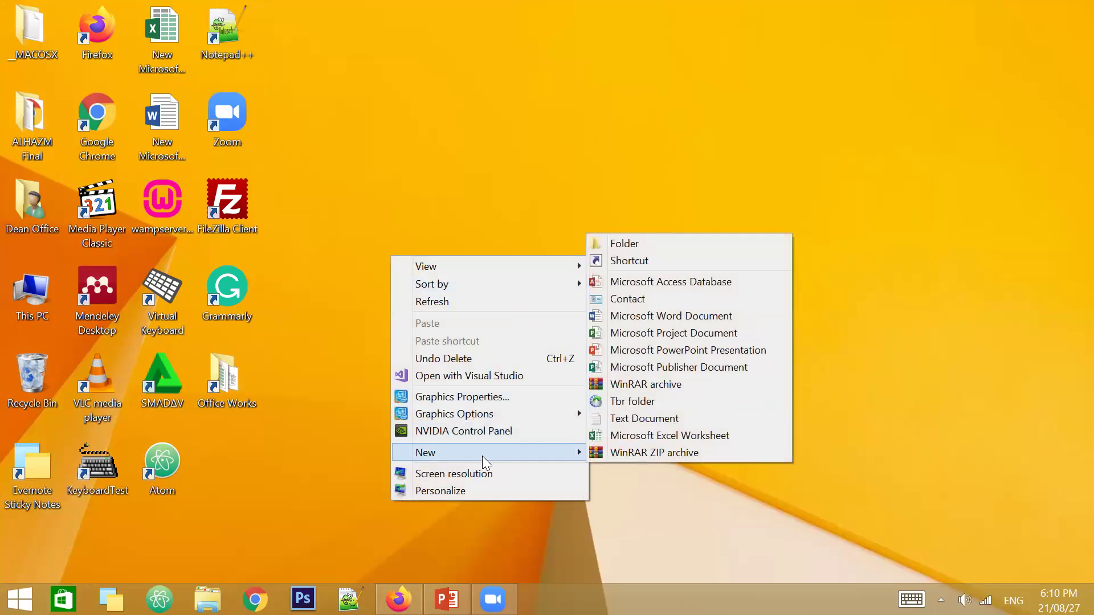
pyautogui.click(622, 264)
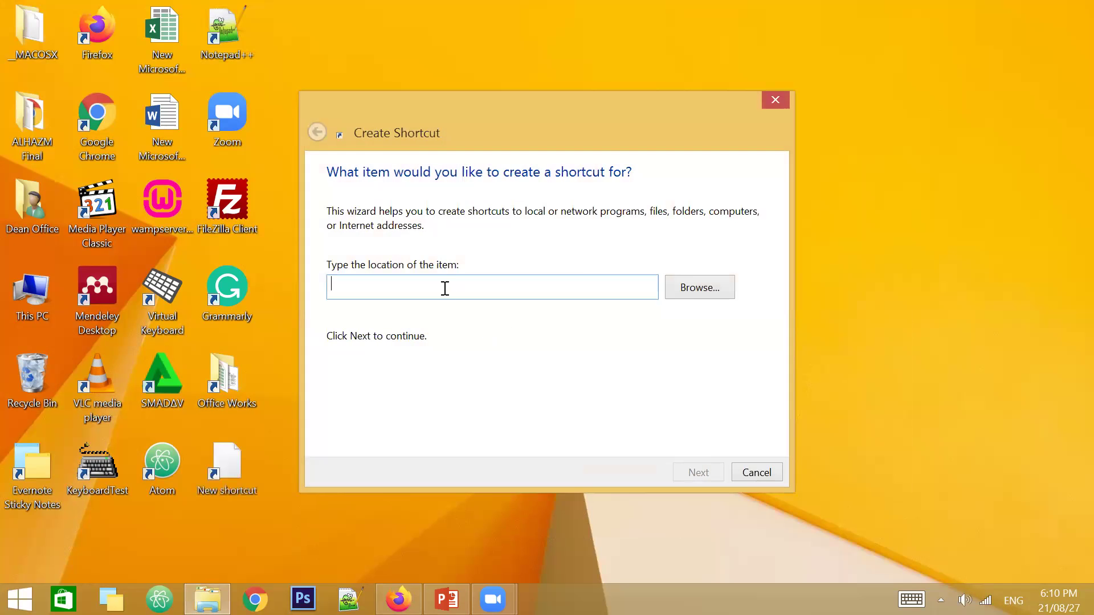
# Try the copied path D:\Office Works\SLIATE\HND Acnt - PT\Introd IT as the item location, and clear it again
pyautogui.hotkey('ctrl', 'v')
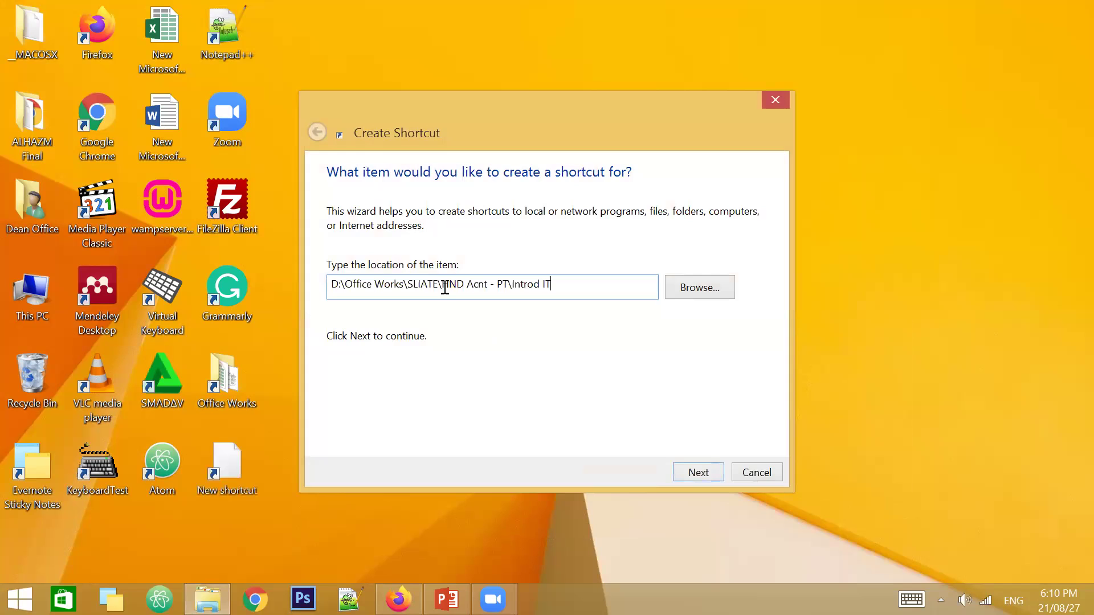
pyautogui.press('BackSpace')
pyautogui.press('BackSpace')
pyautogui.press('BackSpace')
pyautogui.press('BackSpace')
pyautogui.press('BackSpace')
pyautogui.press('BackSpace')
pyautogui.press('BackSpace')
pyautogui.press('BackSpace')
pyautogui.press('BackSpace')
pyautogui.press('BackSpace')
pyautogui.press('BackSpace')
pyautogui.press('BackSpace')
pyautogui.press('BackSpace')
pyautogui.press('BackSpace')
pyautogui.press('BackSpace')
pyautogui.press('BackSpace')
pyautogui.press('BackSpace')
pyautogui.press('BackSpace')
pyautogui.press('BackSpace')
pyautogui.press('BackSpace')
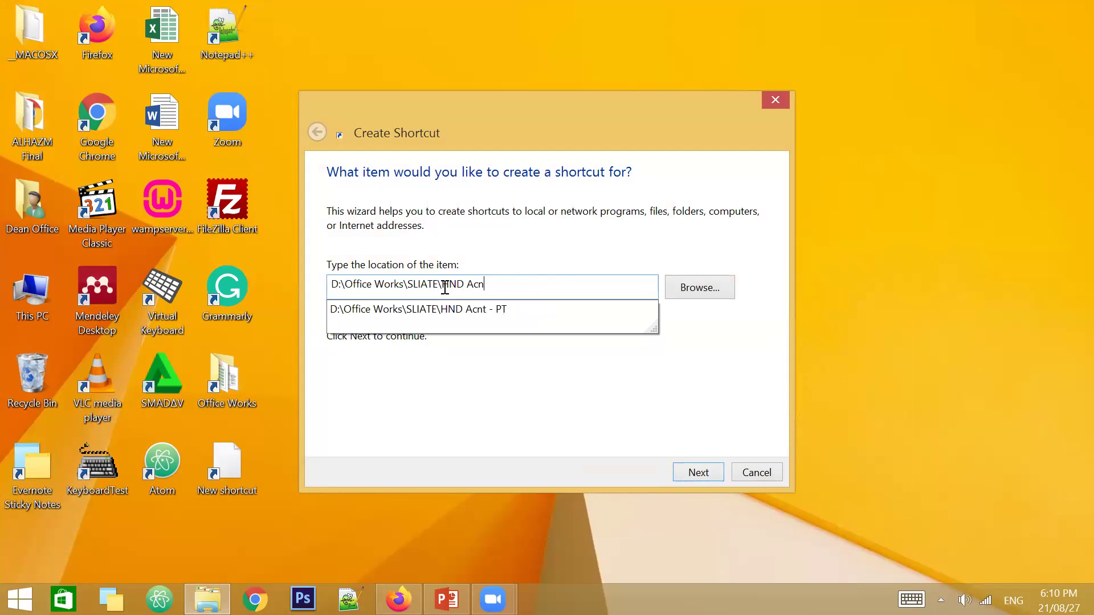
pyautogui.press('BackSpace')
pyautogui.press('BackSpace')
pyautogui.press('BackSpace')
pyautogui.press('BackSpace')
pyautogui.press('BackSpace')
pyautogui.press('BackSpace')
pyautogui.press('BackSpace')
pyautogui.press('BackSpace')
pyautogui.press('BackSpace')
pyautogui.press('BackSpace')
pyautogui.press('BackSpace')
pyautogui.press('BackSpace')
pyautogui.press('BackSpace')
pyautogui.press('BackSpace')
pyautogui.press('BackSpace')
pyautogui.press('BackSpace')
pyautogui.press('BackSpace')
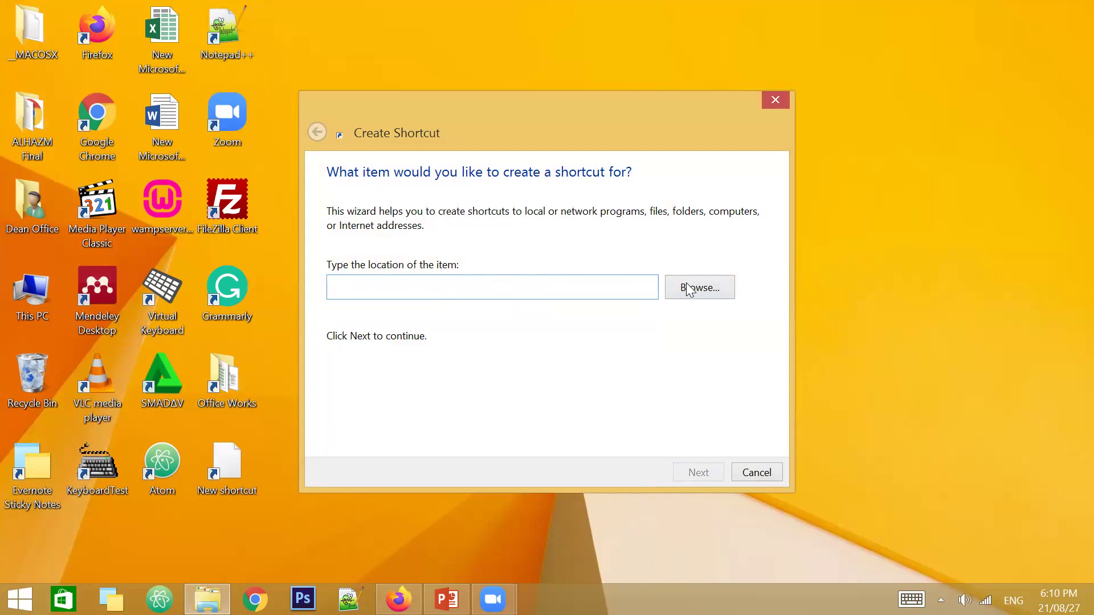
# Browse to Data (D:), Office Works, SLIATE, HND Acnt - PT, set Introd IT as the shortcut's target, and proceed to its naming
pyautogui.click(694, 293)
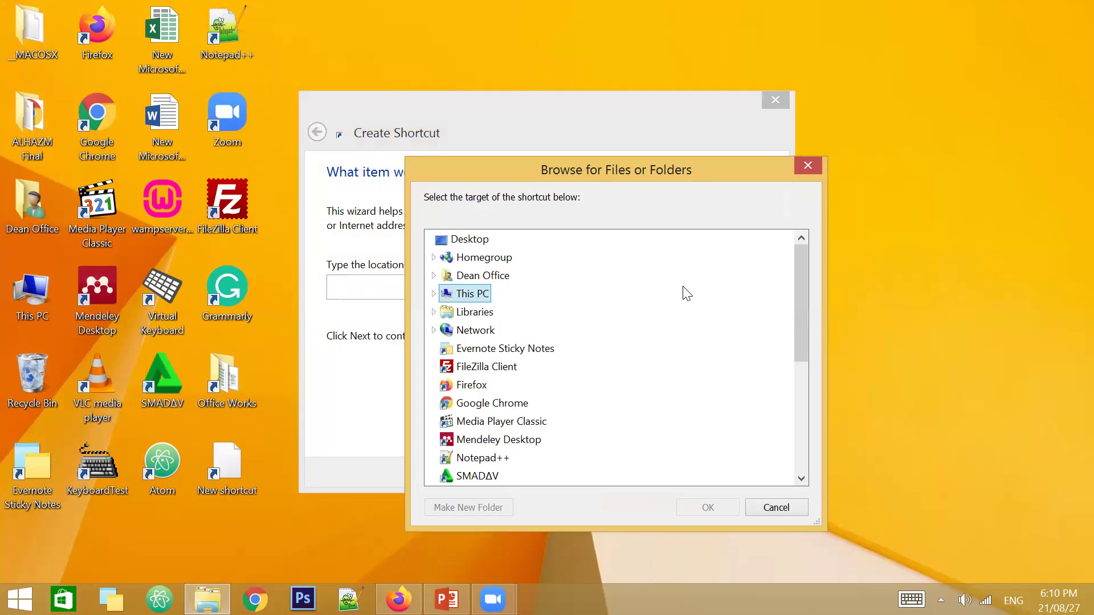
pyautogui.click(434, 294)
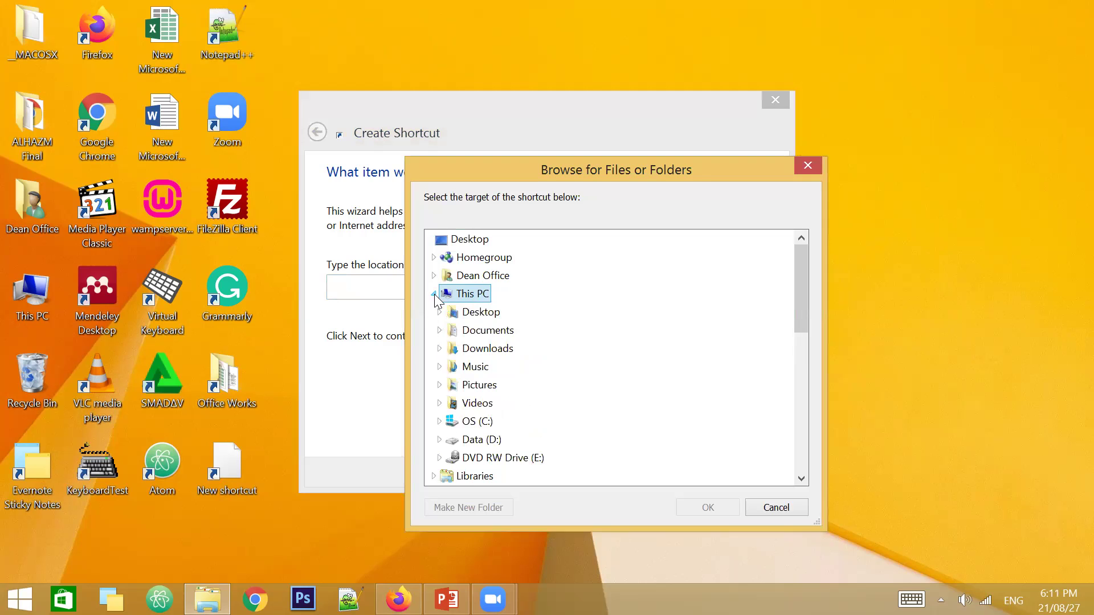
pyautogui.doubleClick(466, 440)
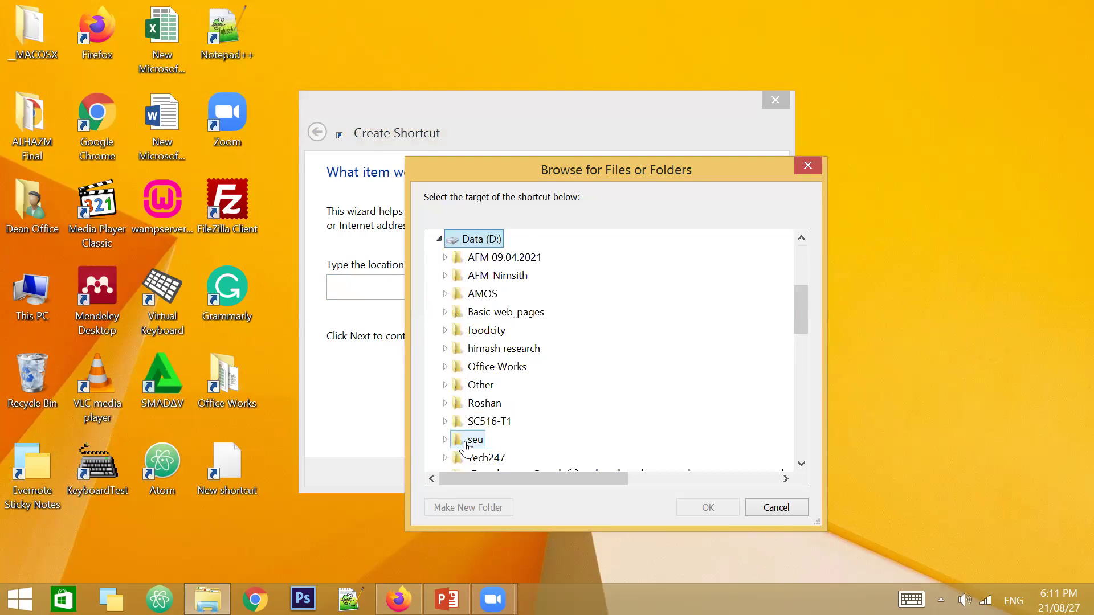
pyautogui.doubleClick(490, 367)
pyautogui.moveTo(806, 288); pyautogui.dragTo(798, 338)
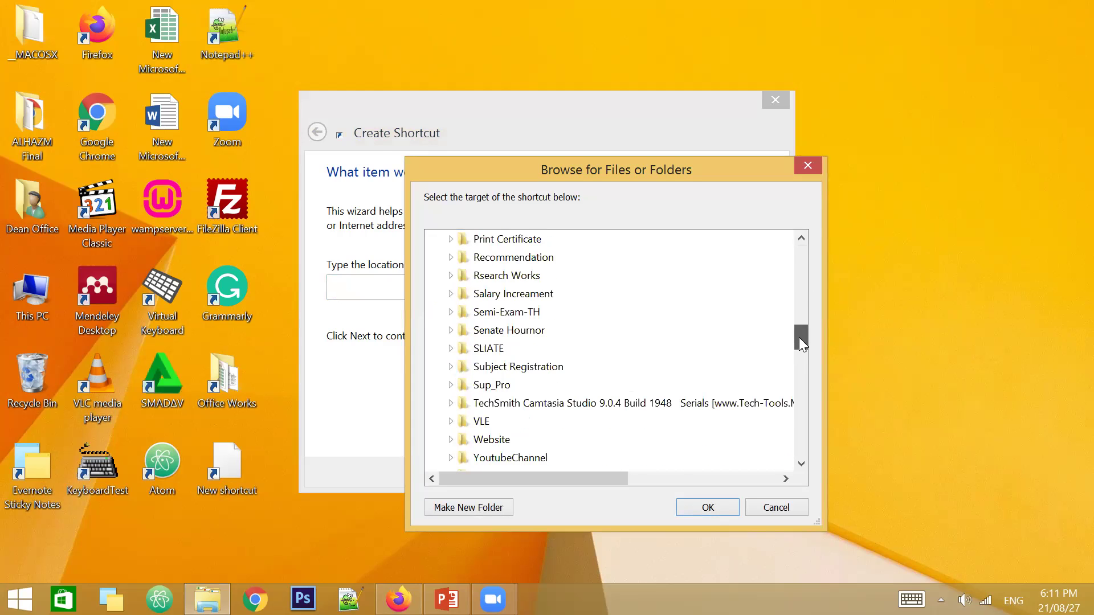
pyautogui.doubleClick(499, 354)
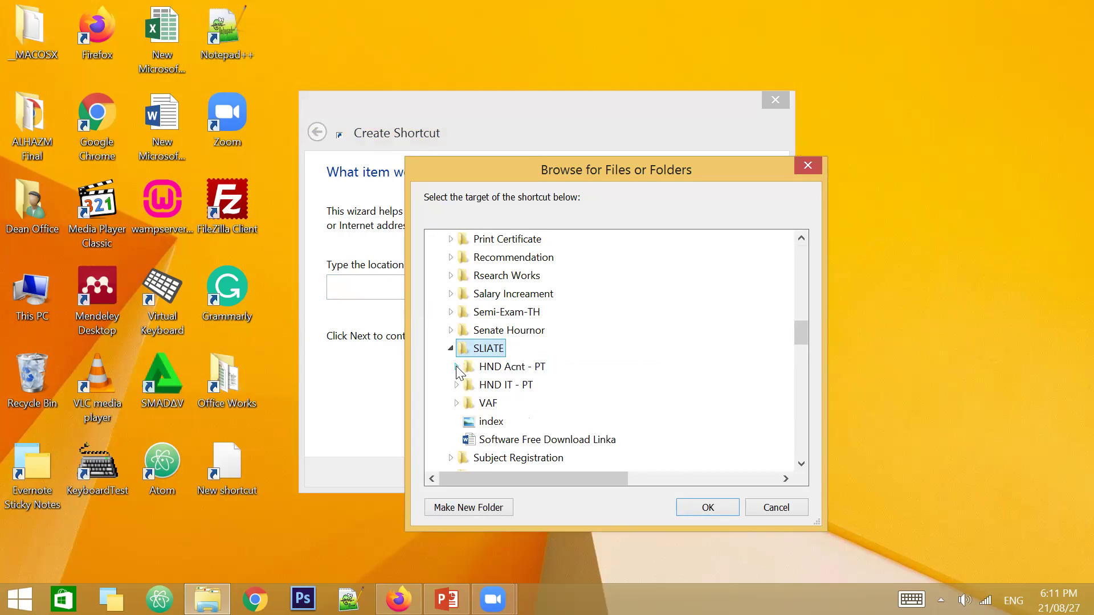
pyautogui.click(457, 367)
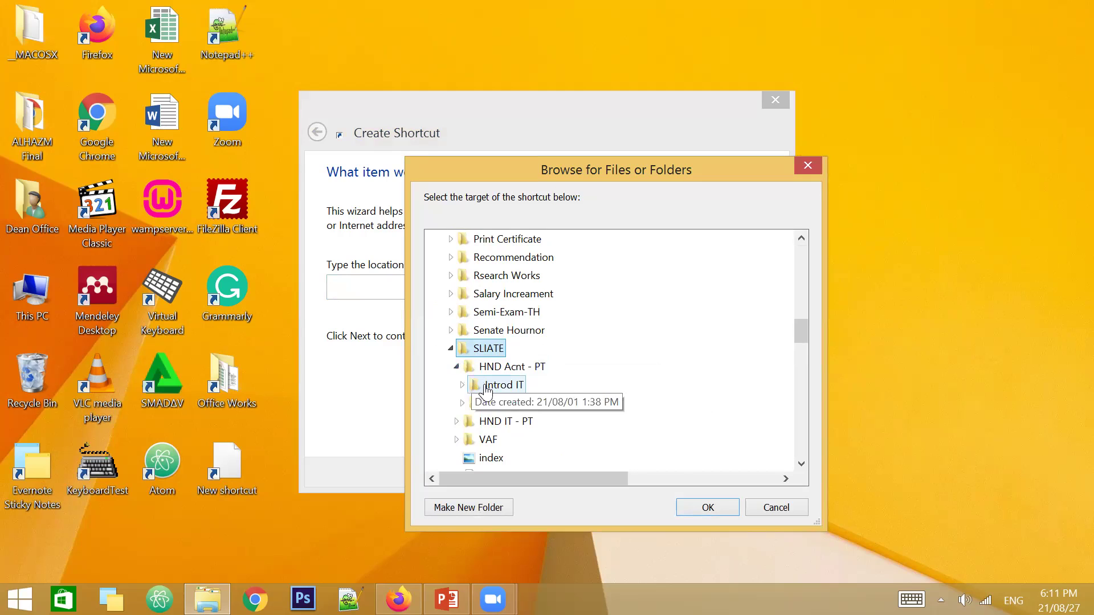
pyautogui.click(463, 385)
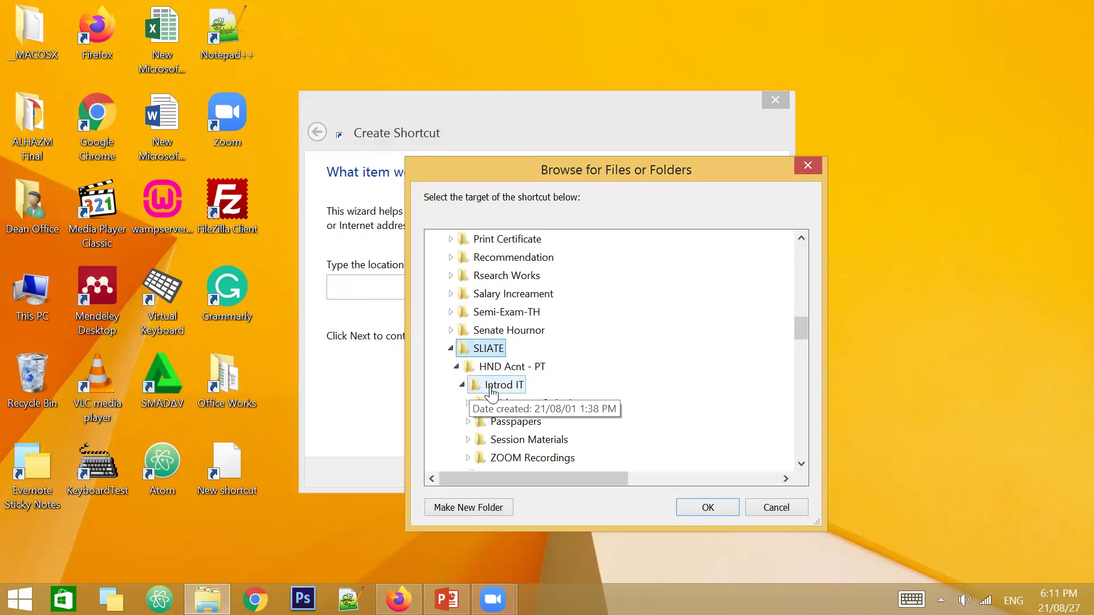
pyautogui.click(474, 386)
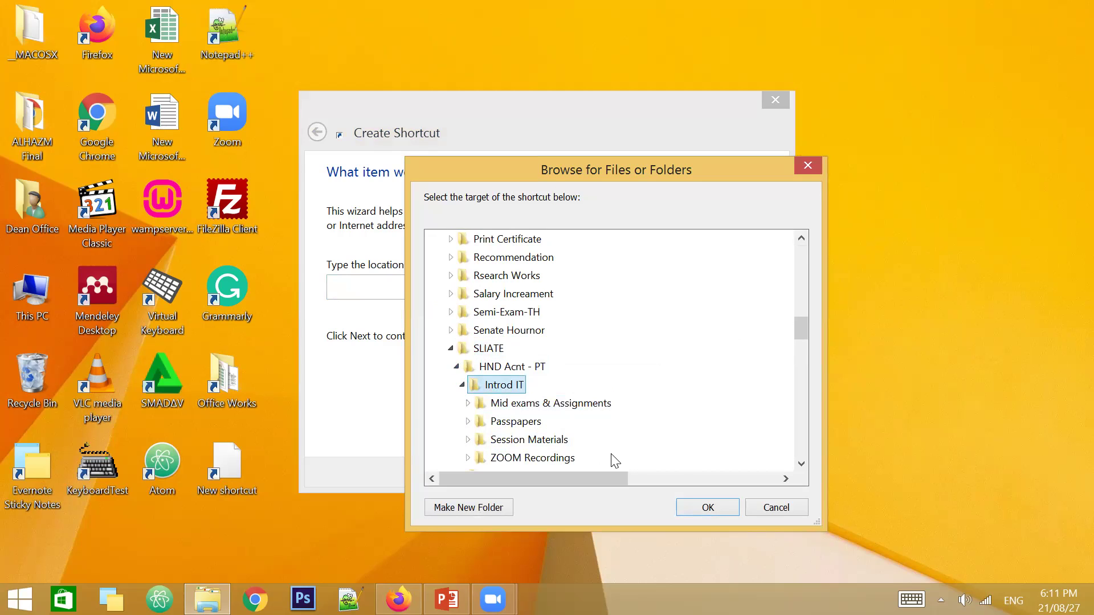
pyautogui.click(707, 508)
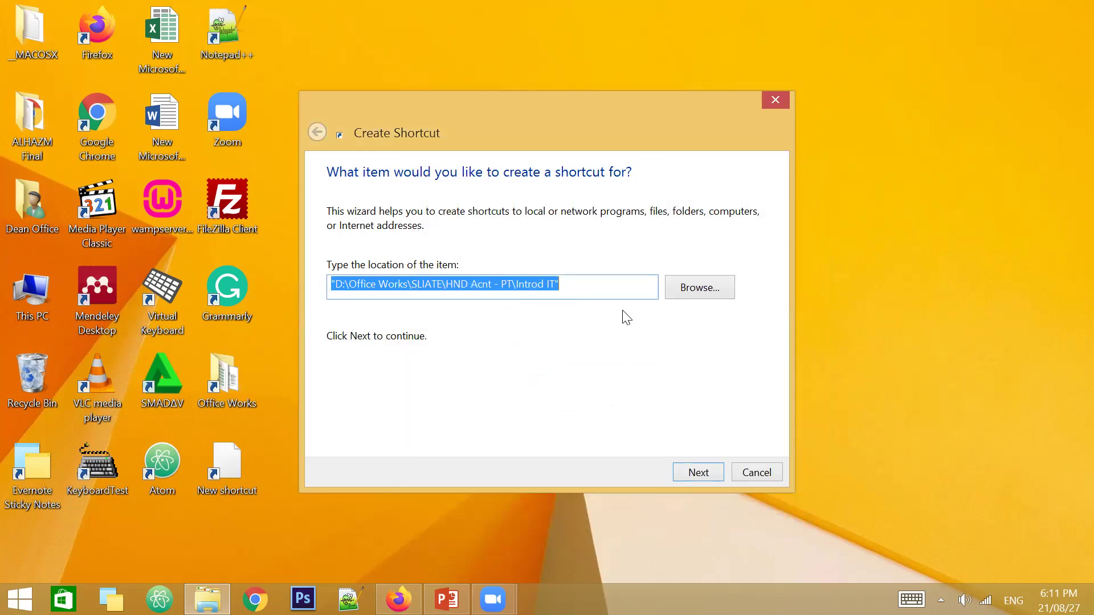
pyautogui.click(698, 473)
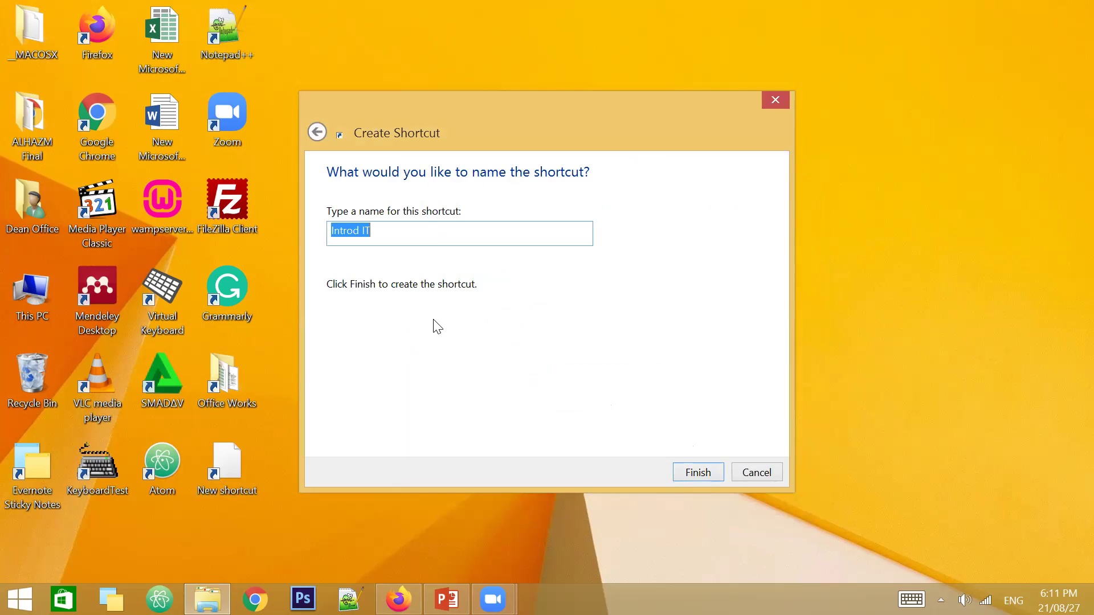
# Name the shortcut HNDA PT IT, finish creating it, and open the folder through it
pyautogui.write('HNDA')
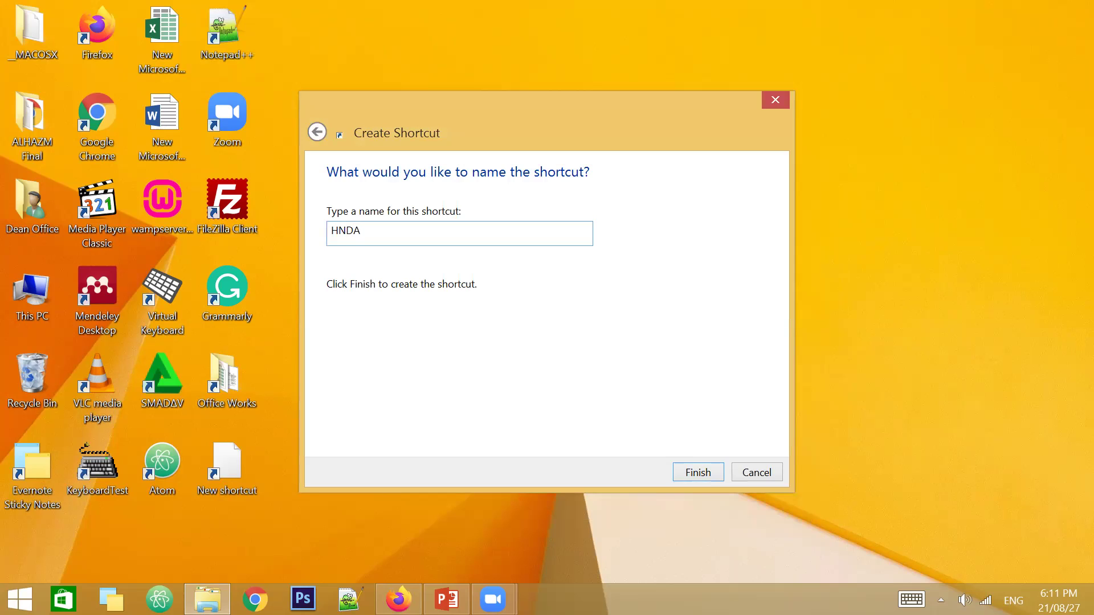
pyautogui.write(' PT IT')
pyautogui.press('Return')
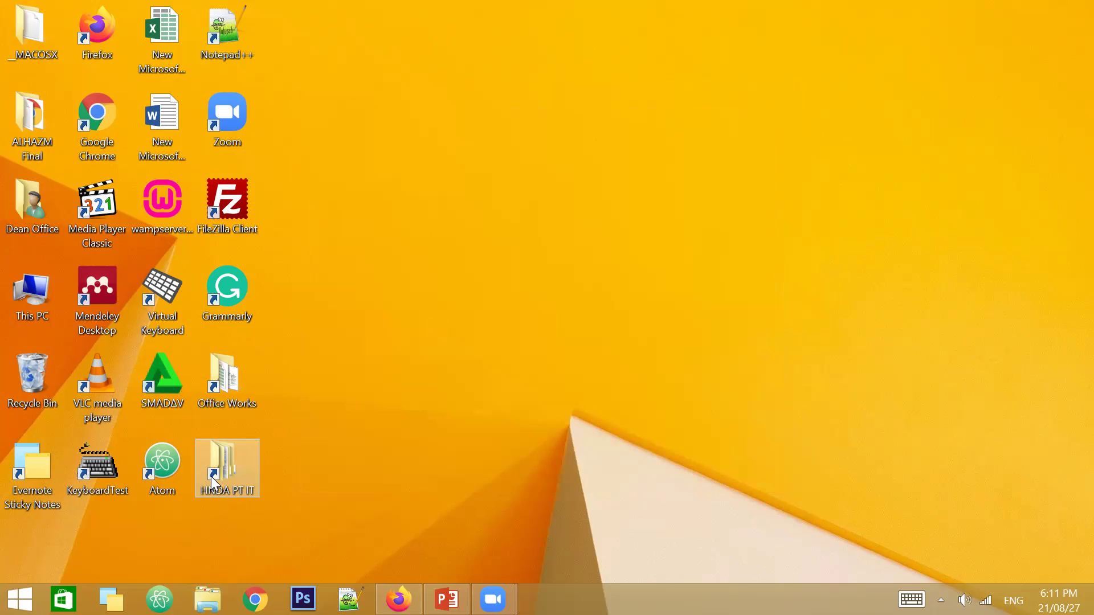
pyautogui.doubleClick(234, 456)
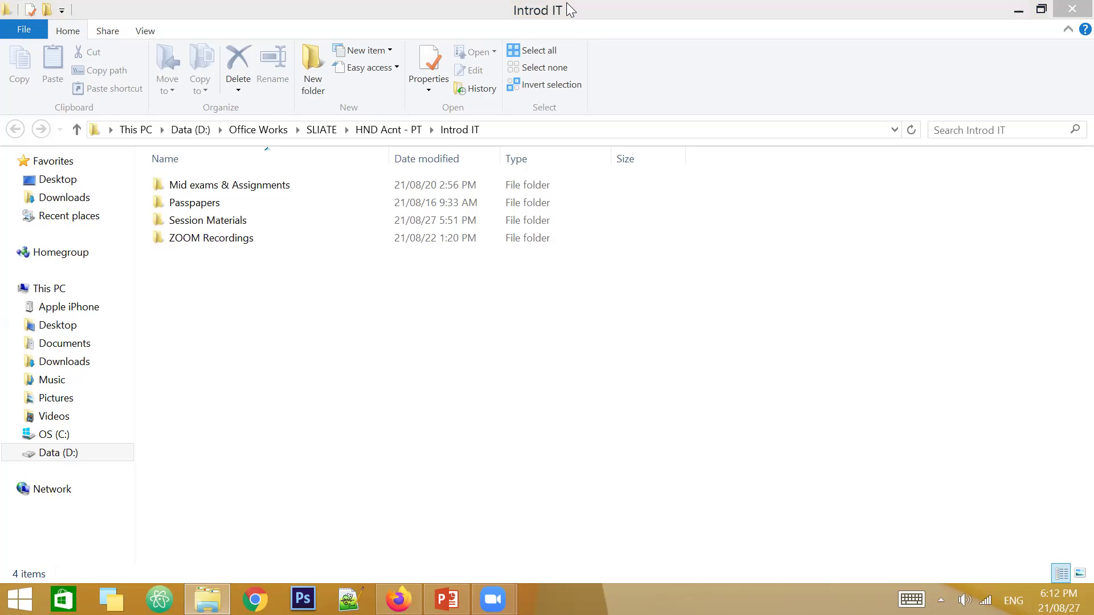
# Close the Introd IT folder and delete the HNDA PT IT and Office Works shortcuts from the desktop
pyautogui.click(1072, 8)
pyautogui.click(225, 452)
pyautogui.press('Delete')
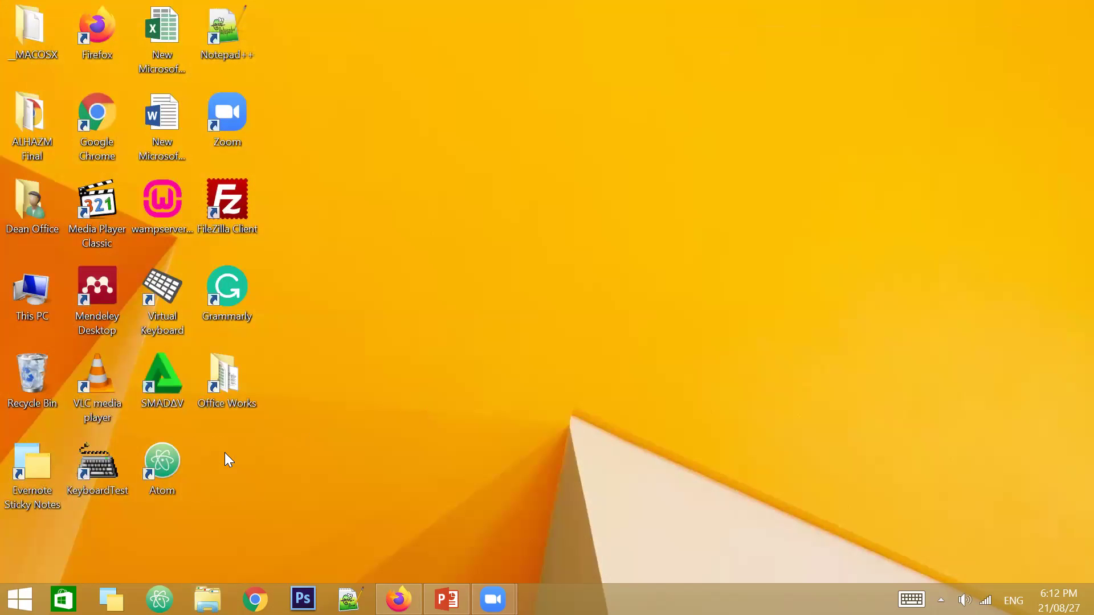
pyautogui.click(236, 397)
pyautogui.press('Delete')
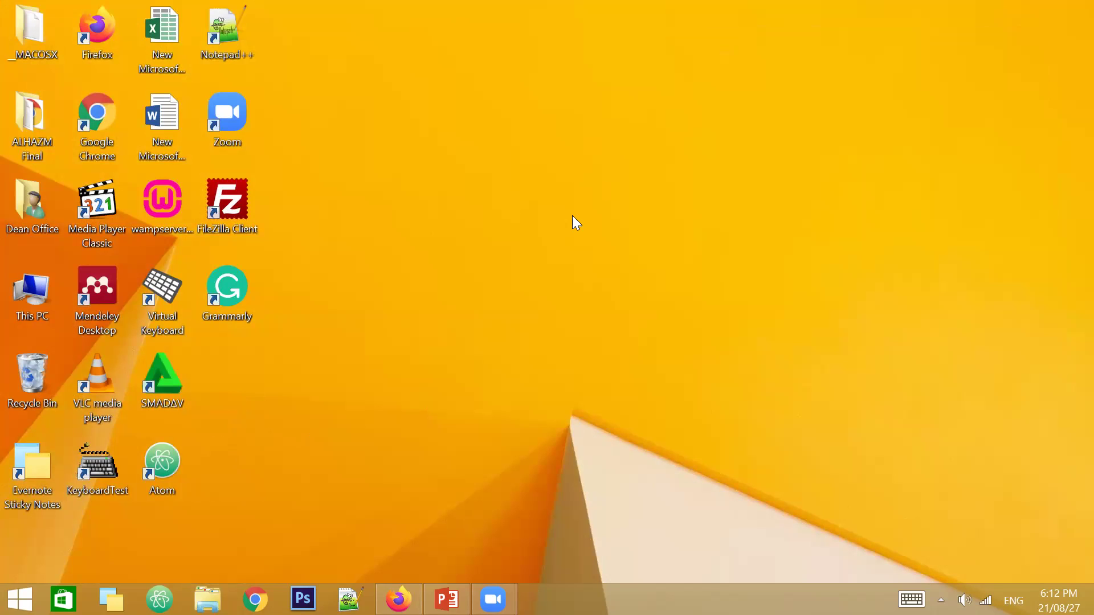
# Switch to the Session - 04 presentation in PowerPoint, maximize it, and start the slide show from slide 3
pyautogui.click(446, 599)
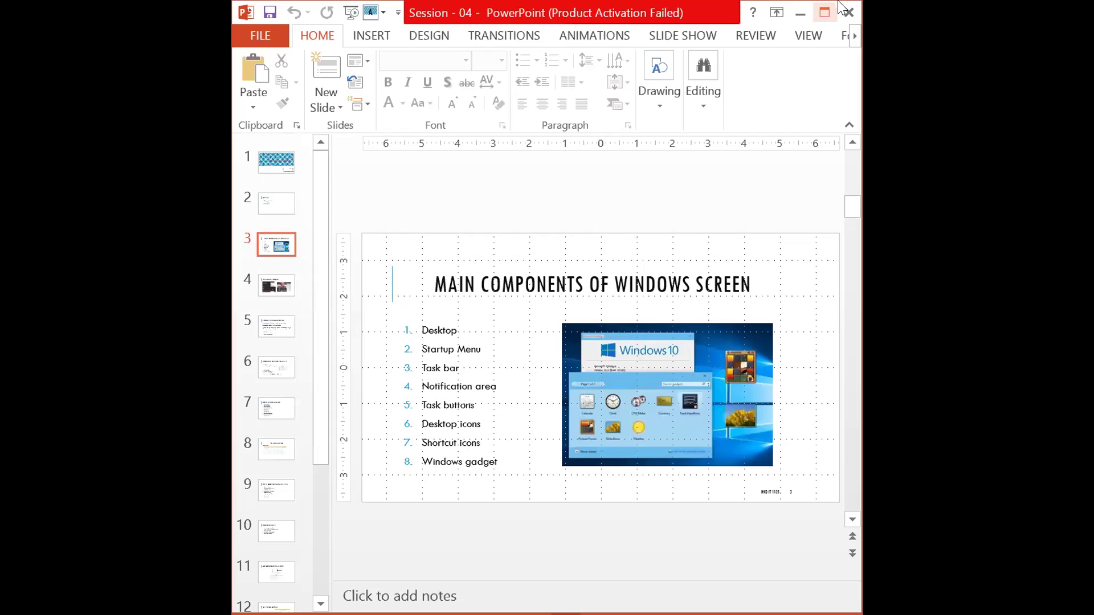
pyautogui.click(826, 12)
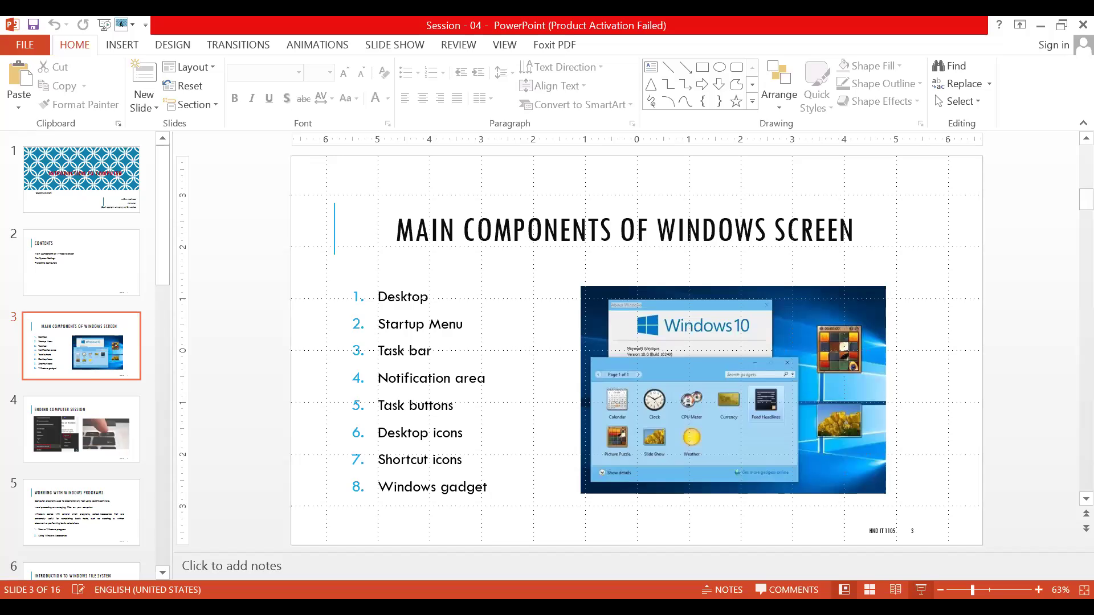
pyautogui.hotkey('shift', 'F5')
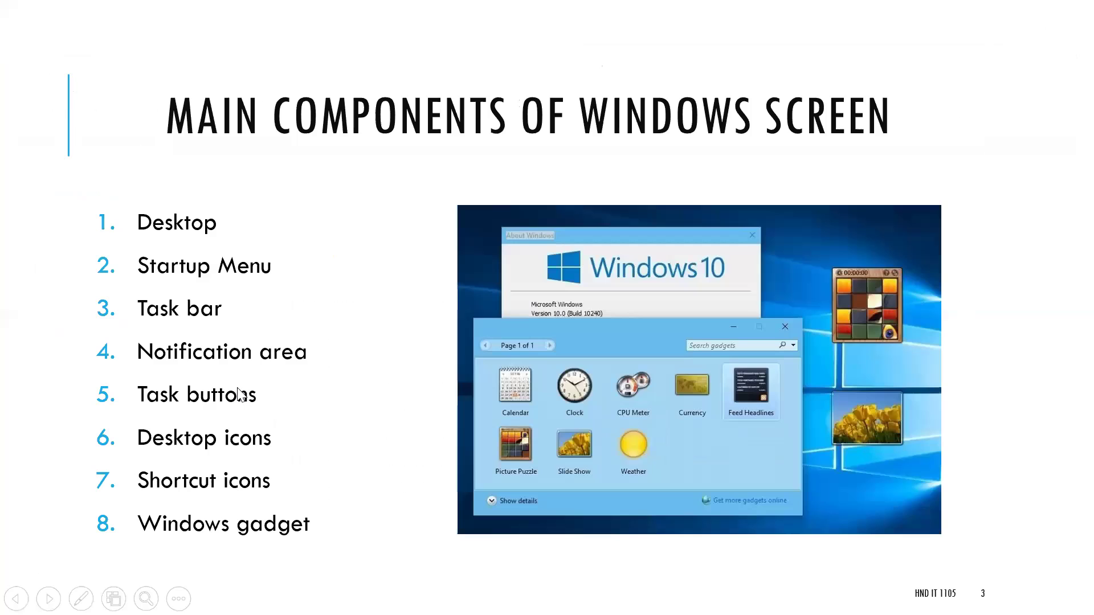
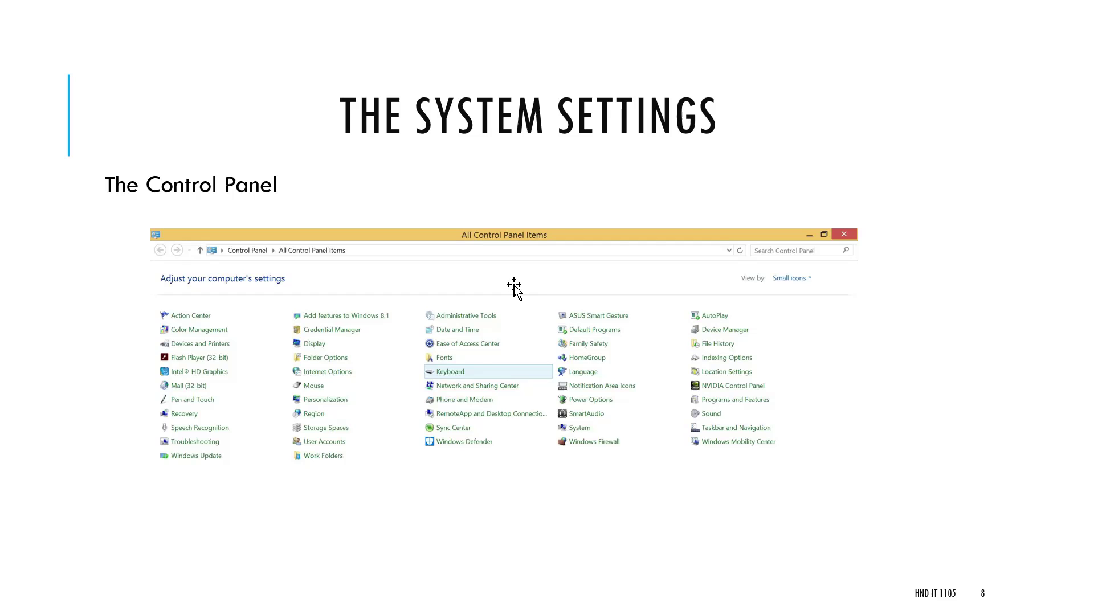
# End the slide show at The System Settings slide and show the Windows desktop
pyautogui.press('Escape')
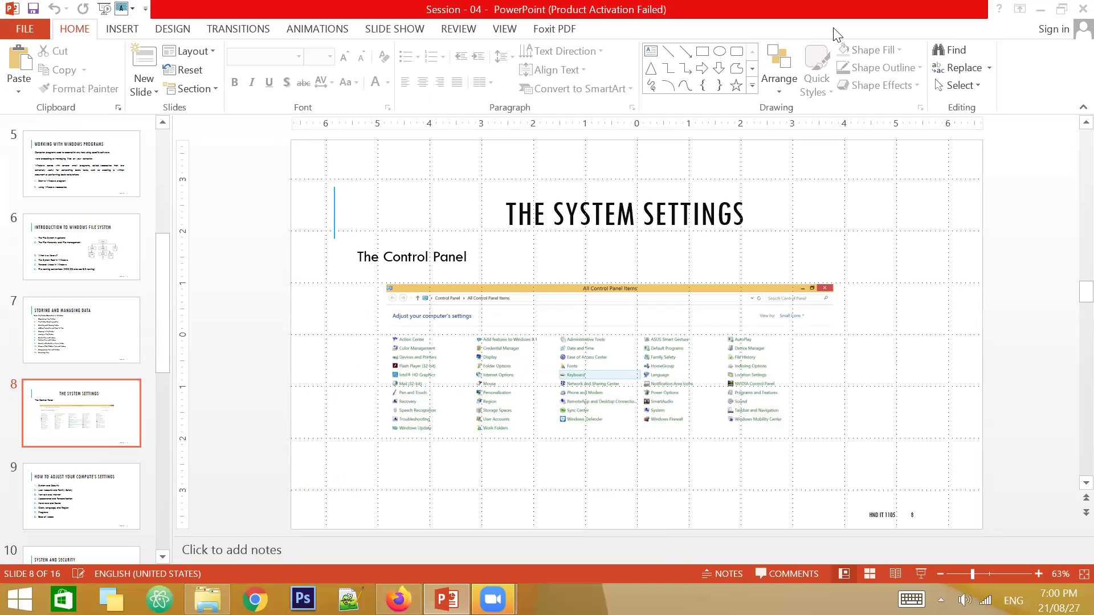
pyautogui.hotkey('alt', 'Tab')
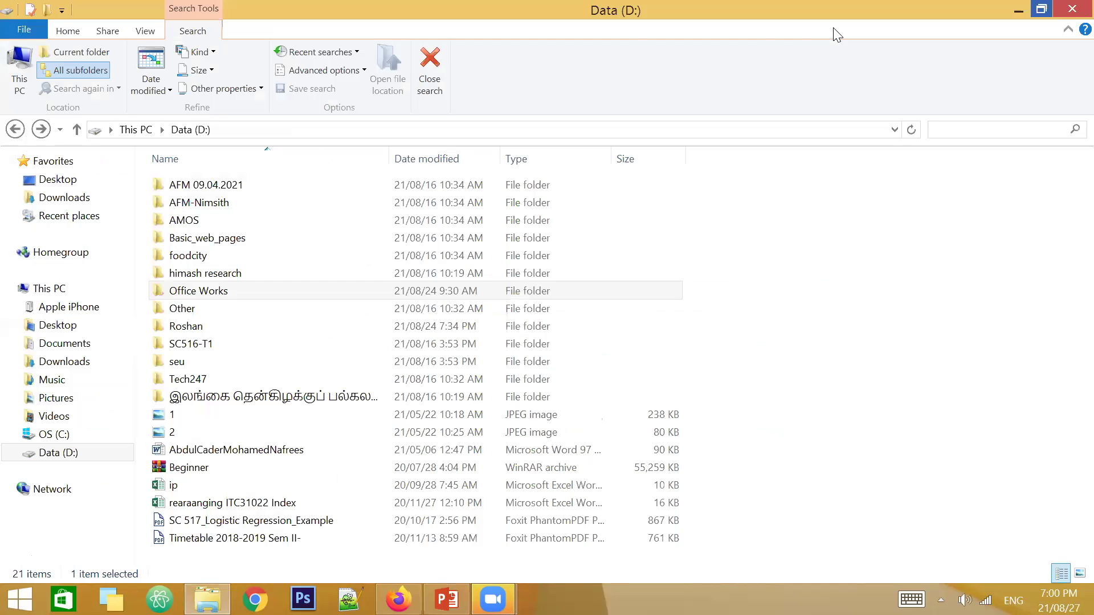
pyautogui.press('super+d')
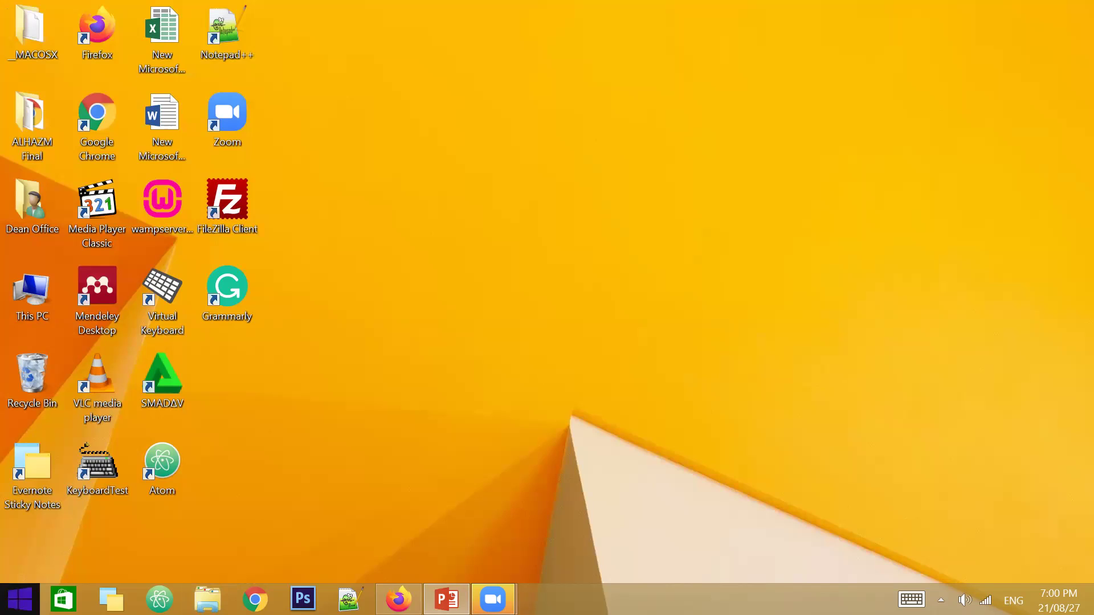
# Search everywhere for Control Panel from the Start screen and open it
pyautogui.press('super')
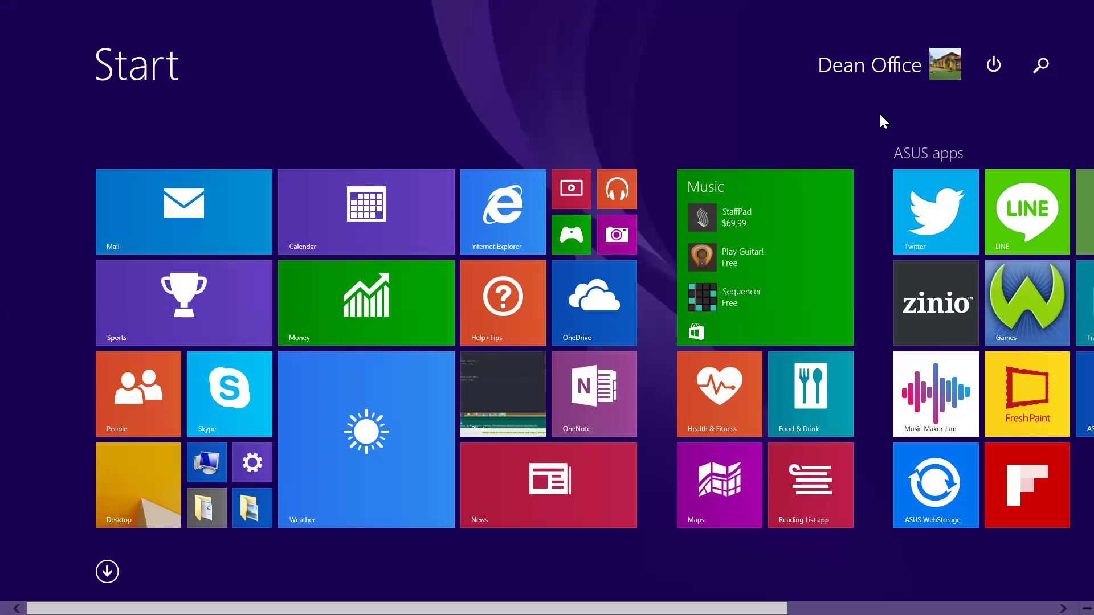
pyautogui.click(1048, 74)
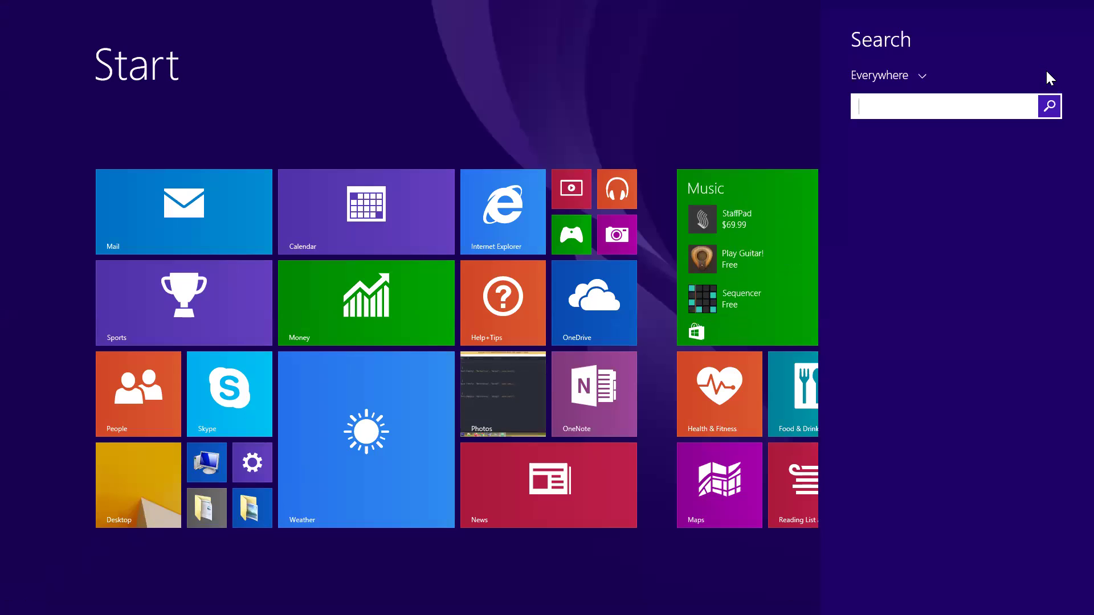
pyautogui.write('ontro')
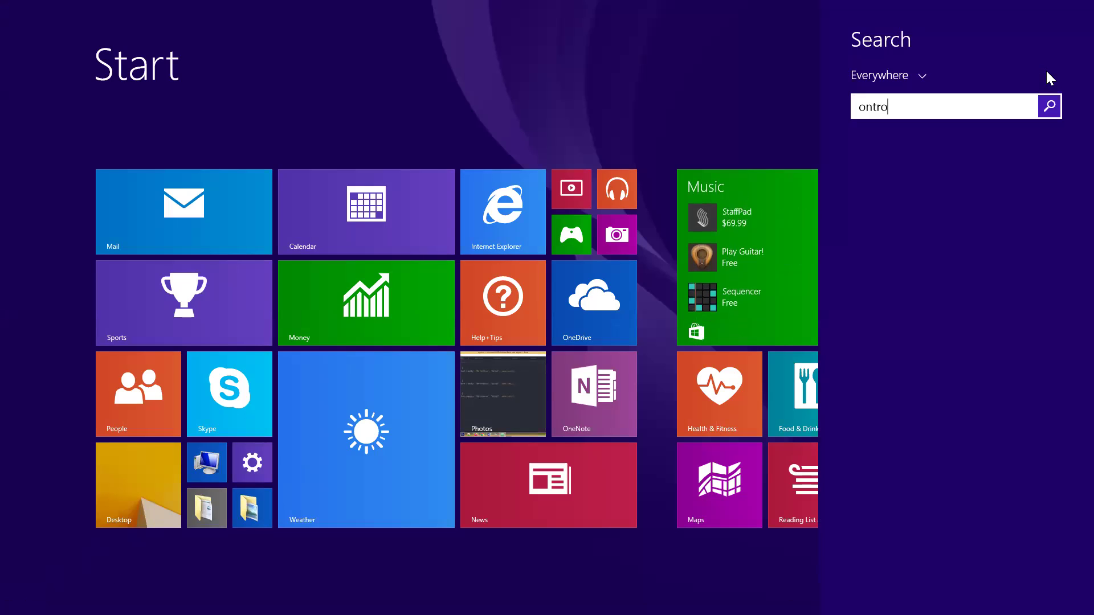
pyautogui.press('BackSpace')
pyautogui.press('BackSpace')
pyautogui.press('BackSpace')
pyautogui.press('BackSpace')
pyautogui.press('BackSpace')
pyautogui.write('c')
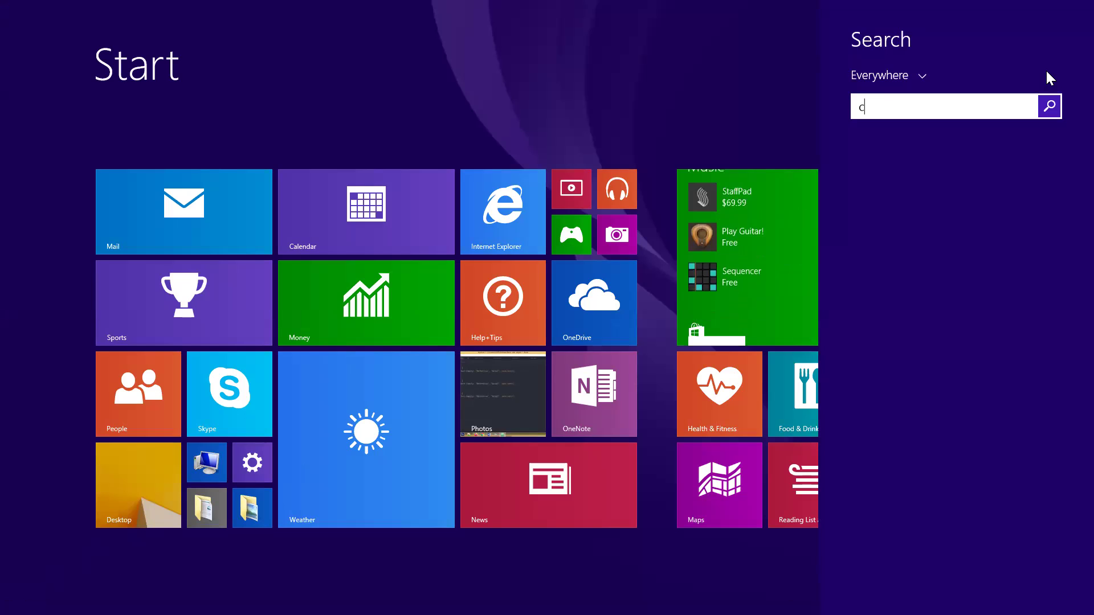
pyautogui.write('ontro')
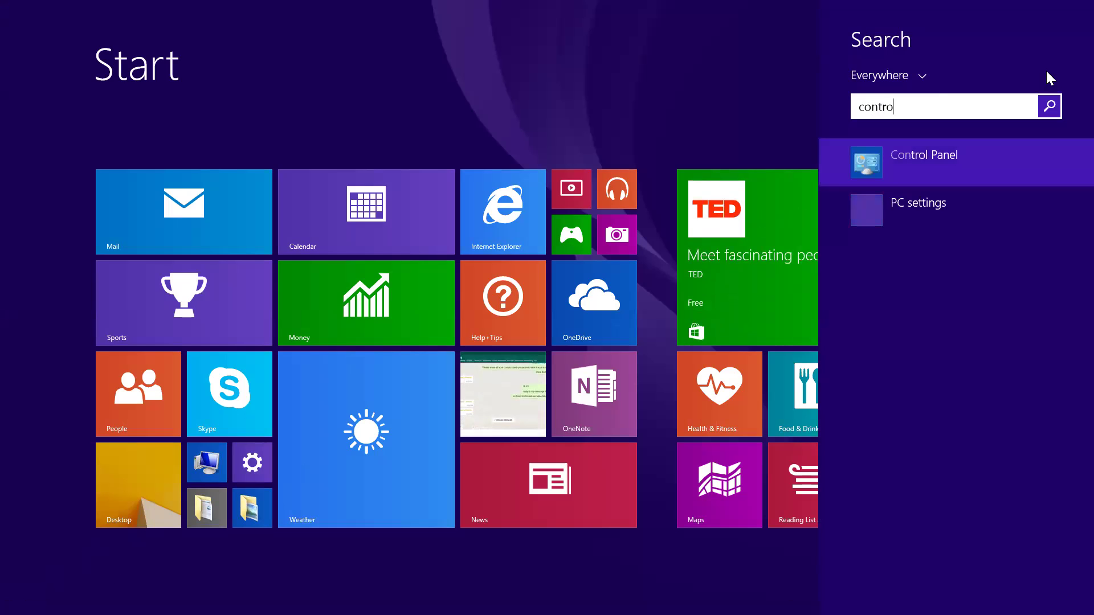
pyautogui.write('l Panel')
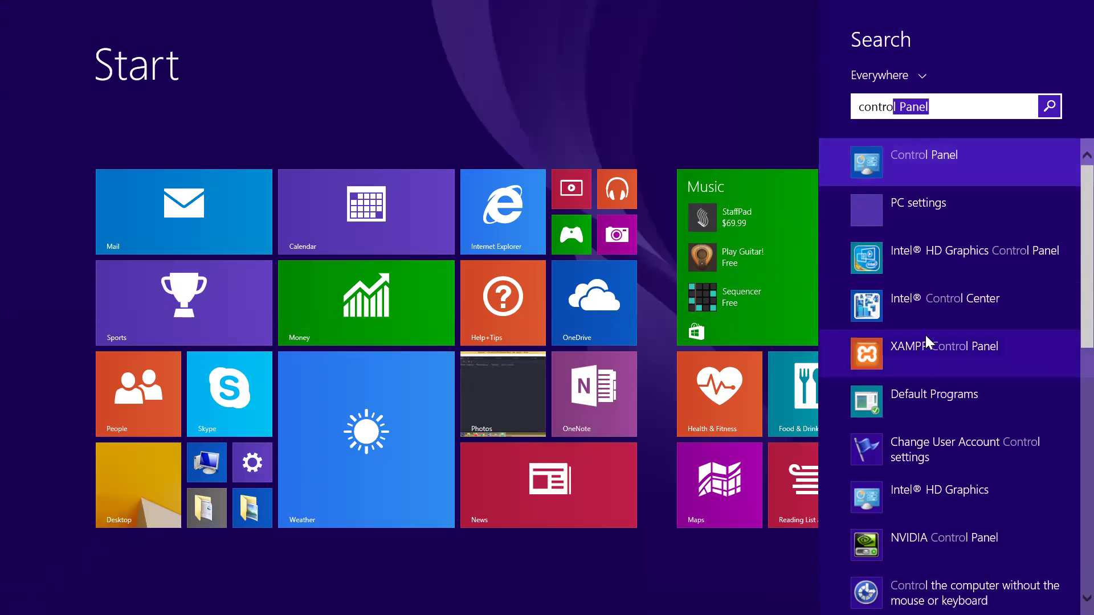
pyautogui.click(940, 165)
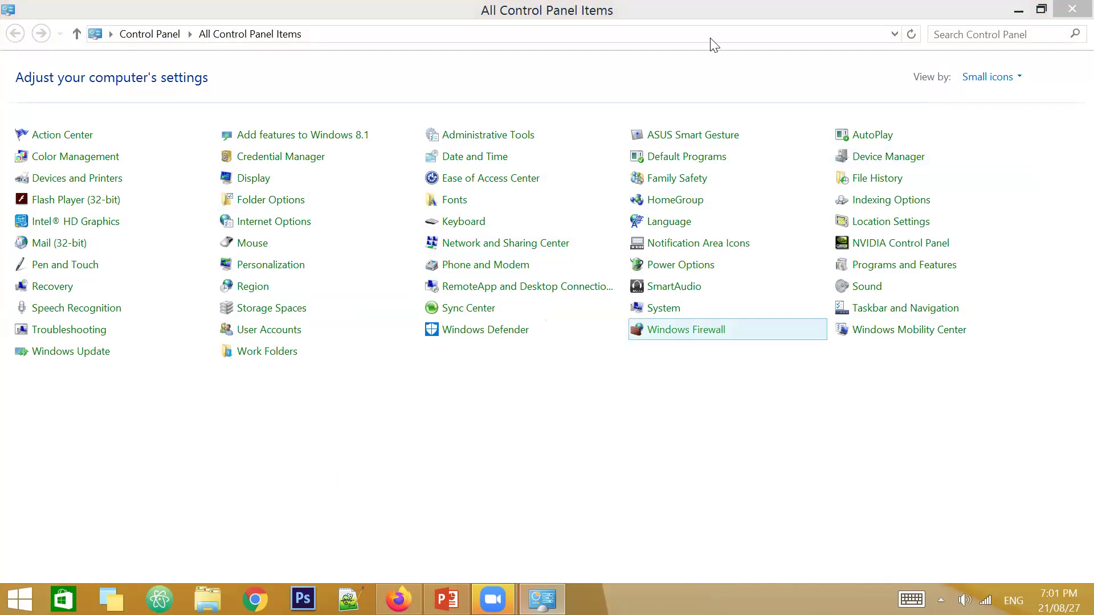
# Return to the PowerPoint presentation, go to slide 9 about adjusting the computer's settings, and start the slide show there
pyautogui.hotkey('alt', 'Tab')
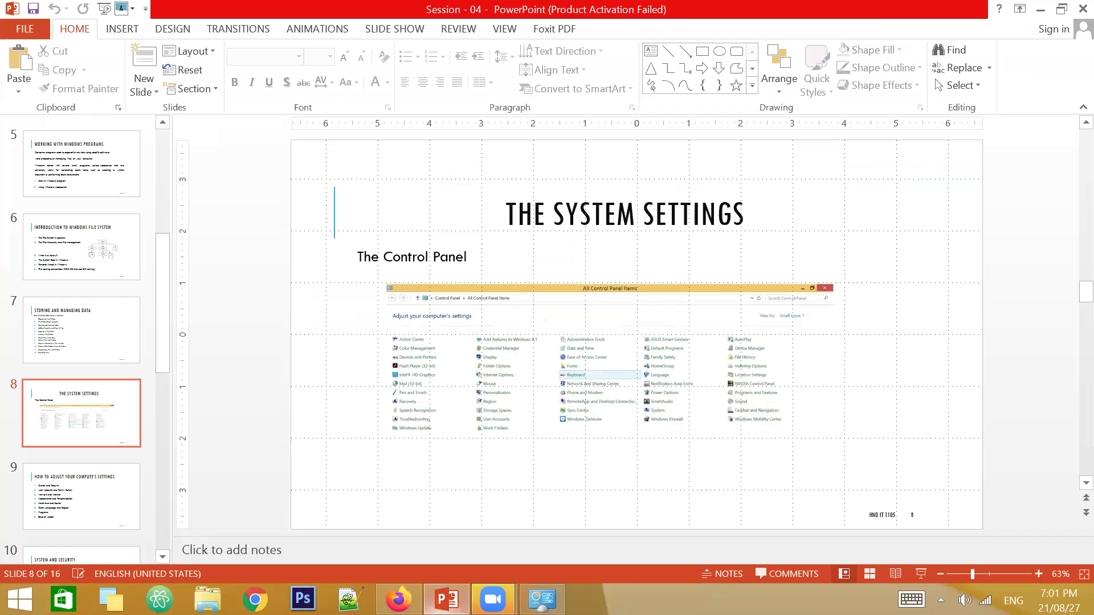
pyautogui.click(117, 515)
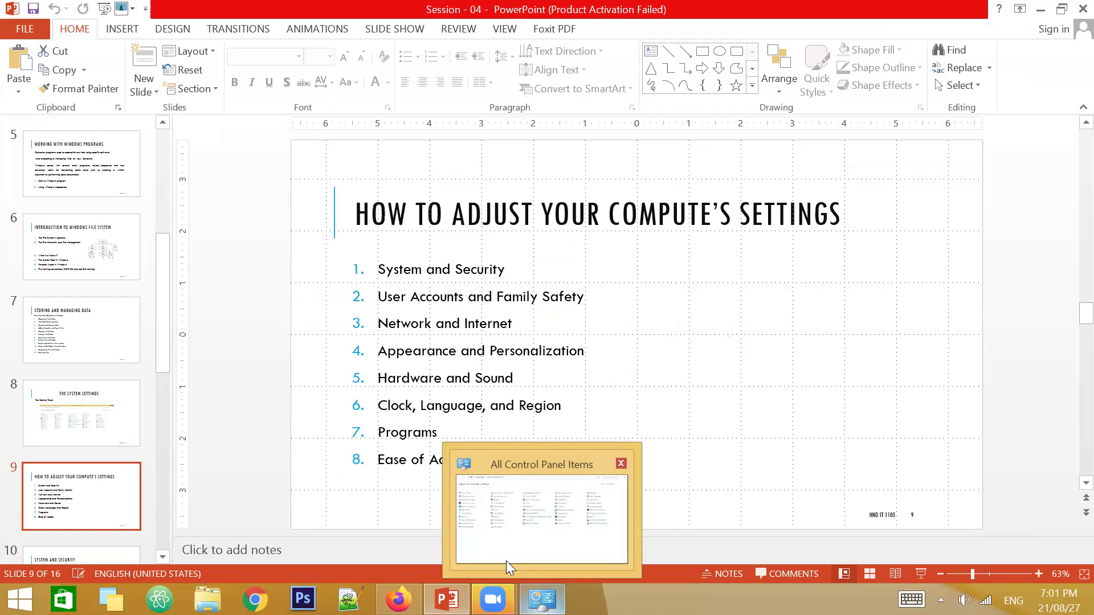
pyautogui.moveTo(514, 570)
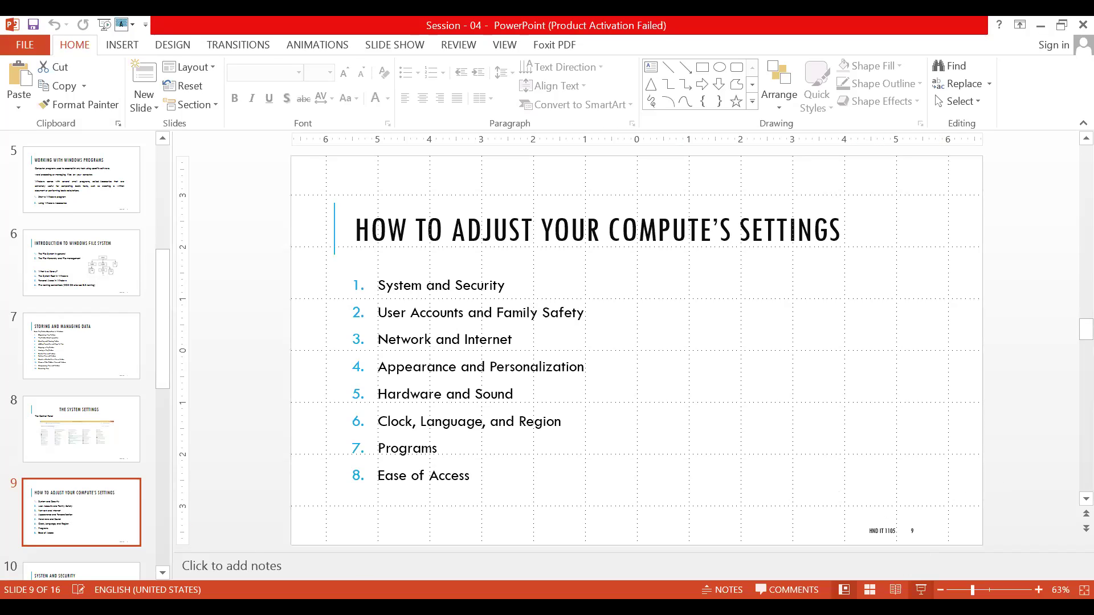
pyautogui.click(921, 590)
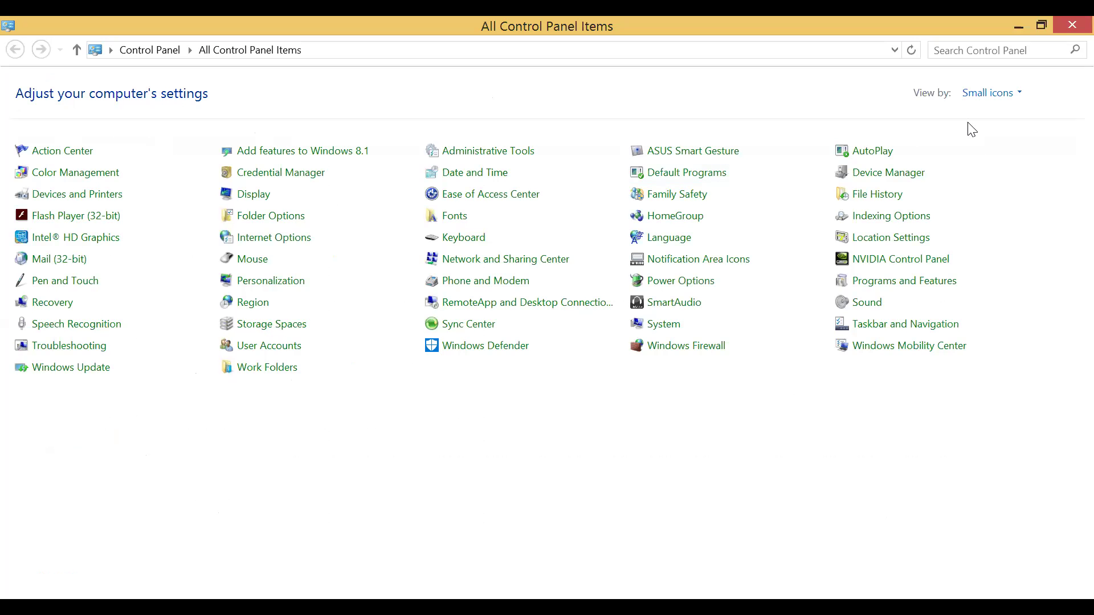
# Search Control Panel for "syste" and open the System page
pyautogui.click(956, 51)
pyautogui.write('syste')
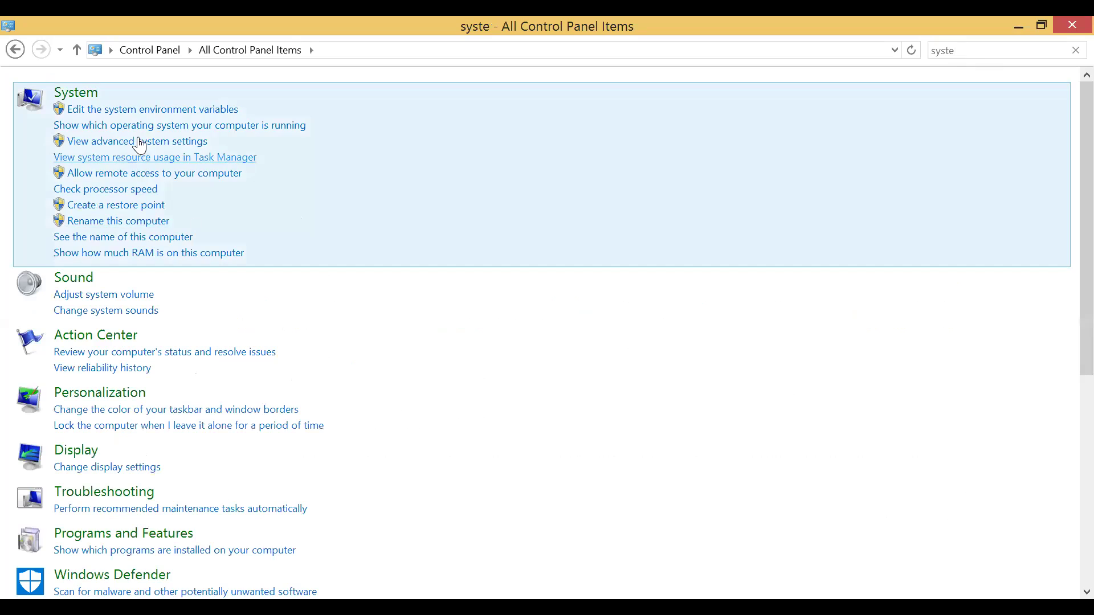
pyautogui.click(85, 96)
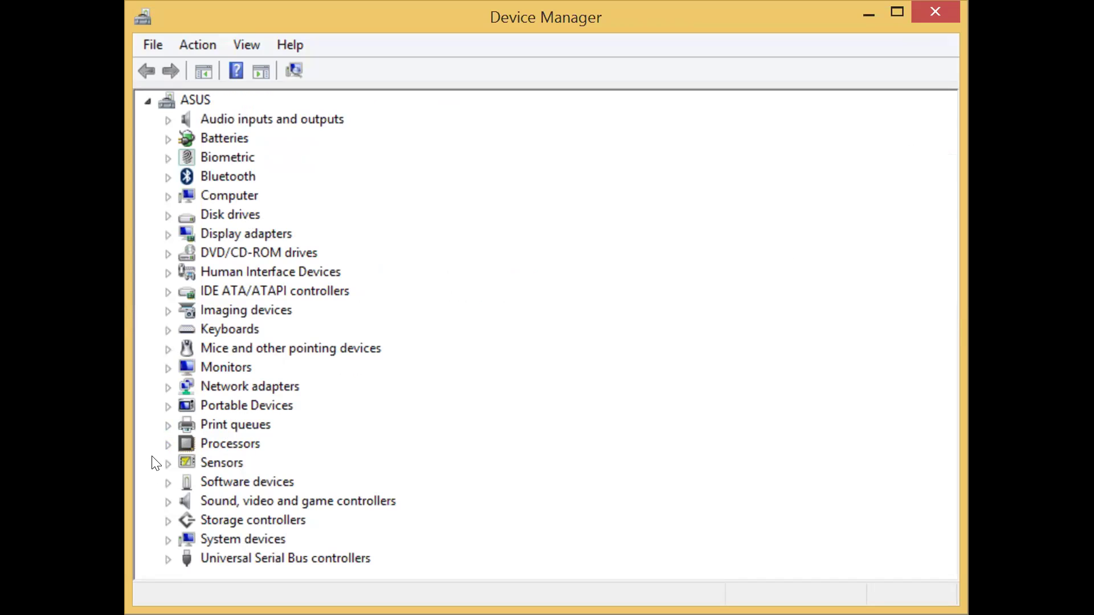
# Expand the Processors category in Device Manager to view the installed processors, and collapse it again
pyautogui.click(168, 445)
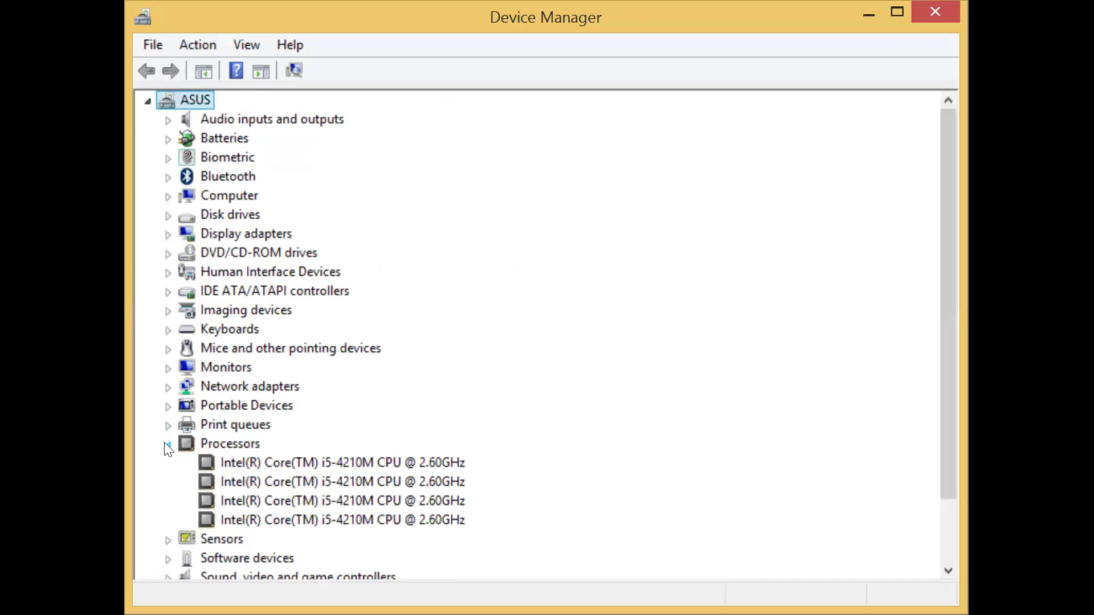
pyautogui.click(168, 445)
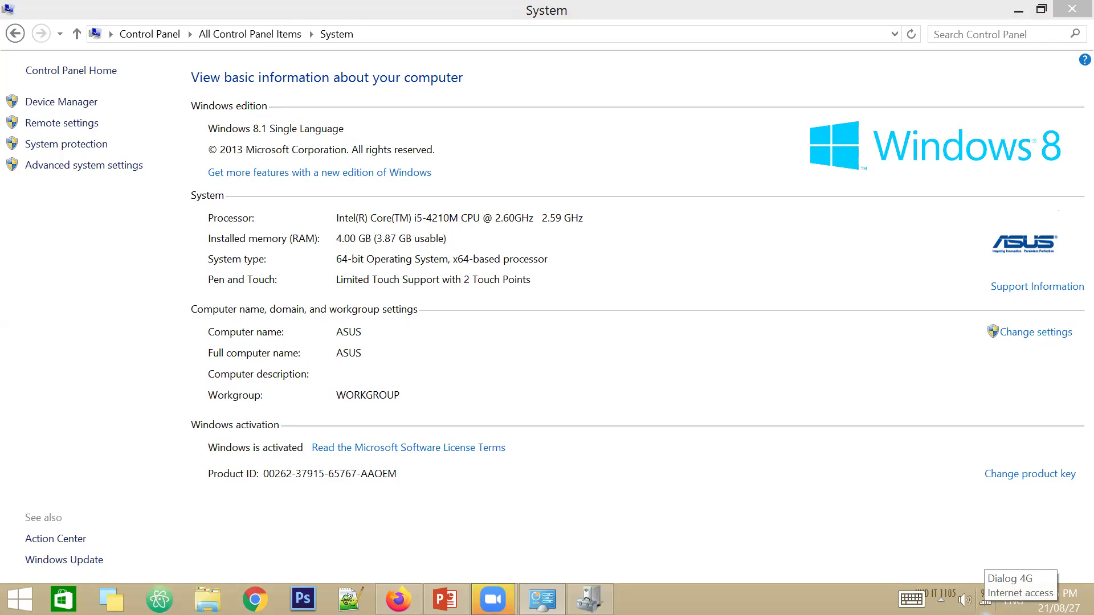
# Check the network connection's options, inspect the Network adapters category and its options in Device Manager, and collapse the category
pyautogui.rightClick(985, 601)
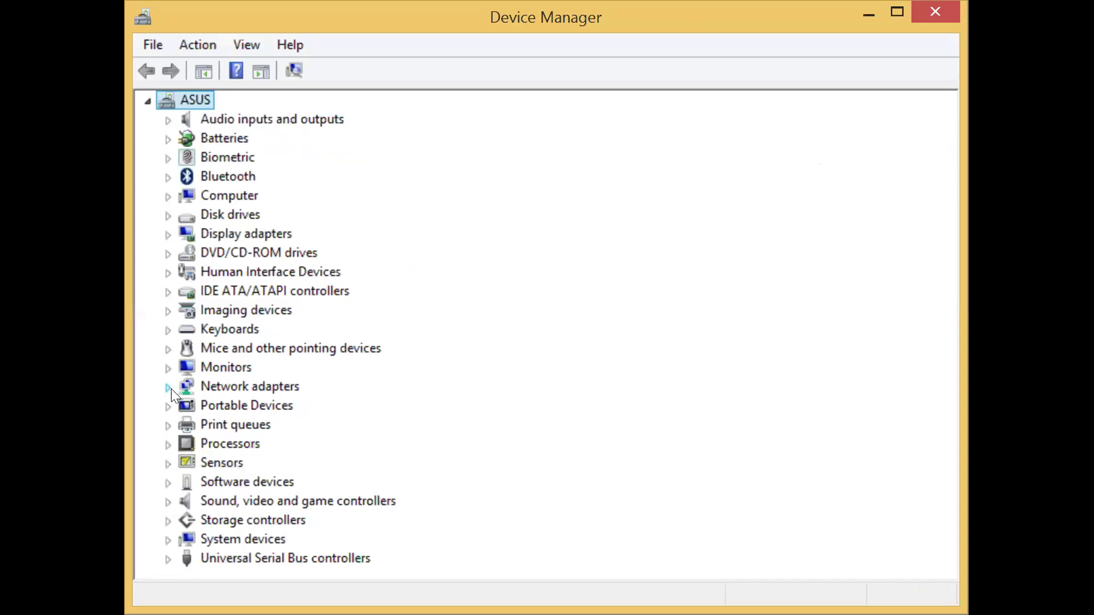
pyautogui.click(167, 388)
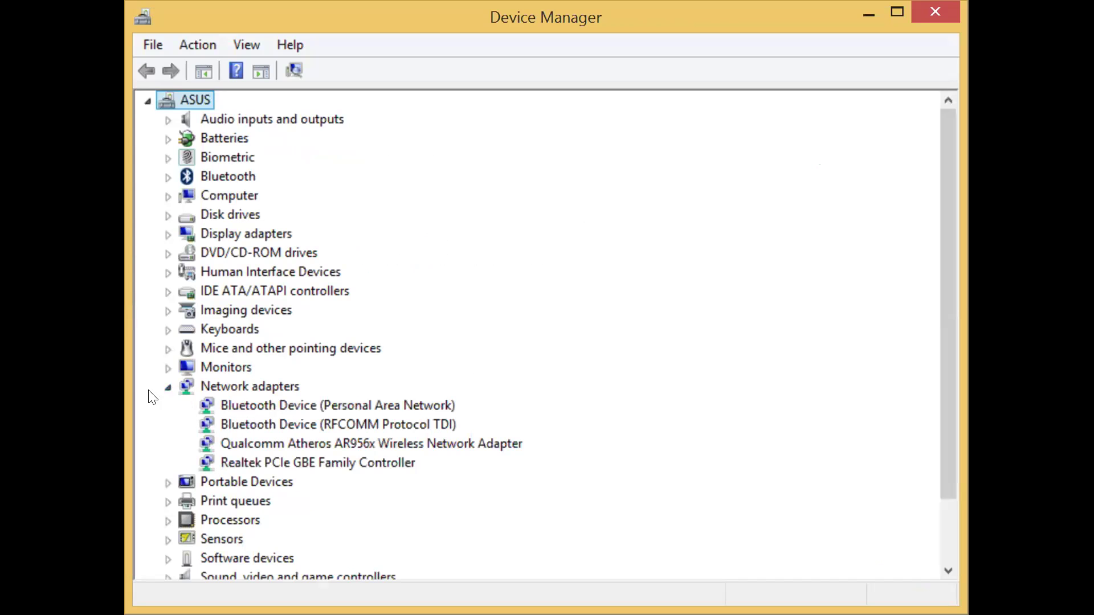
pyautogui.rightClick(247, 392)
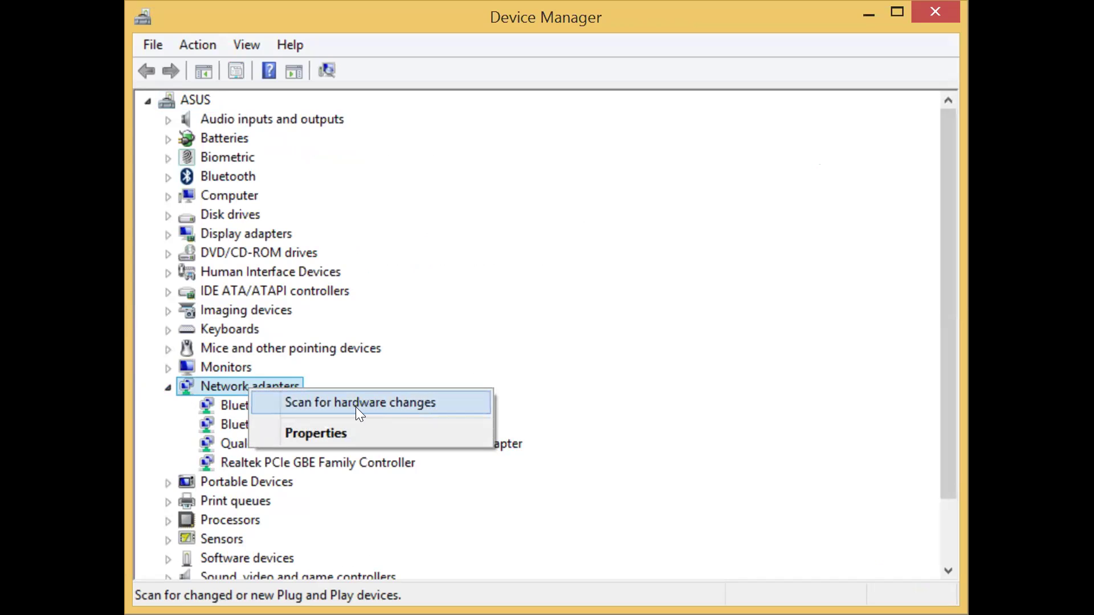
pyautogui.click(167, 390)
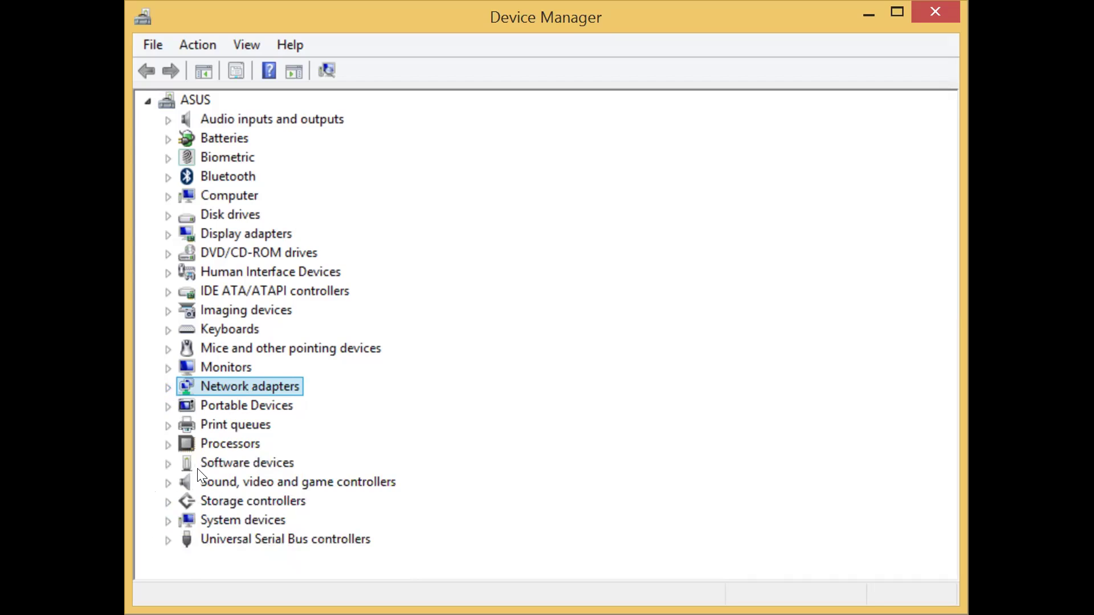
# Briefly check the Software devices category and expand Universal Serial Bus controllers to list the USB devices
pyautogui.click(162, 464)
pyautogui.click(162, 465)
pyautogui.click(167, 539)
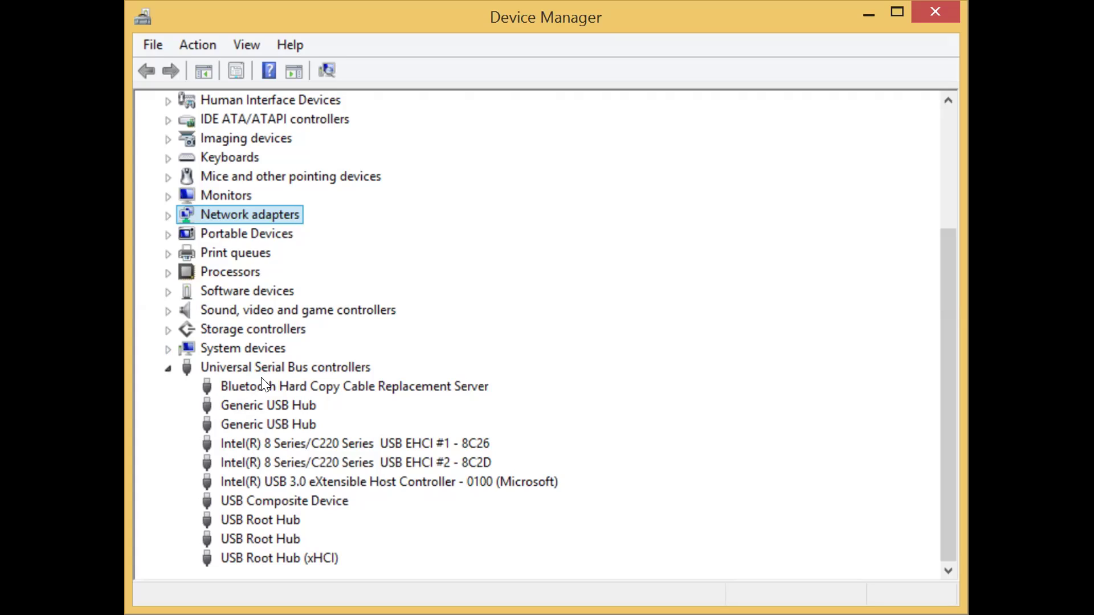
# Review the actions available for USB Root Hub (xHCI) and start Update Driver Software for it
pyautogui.rightClick(230, 559)
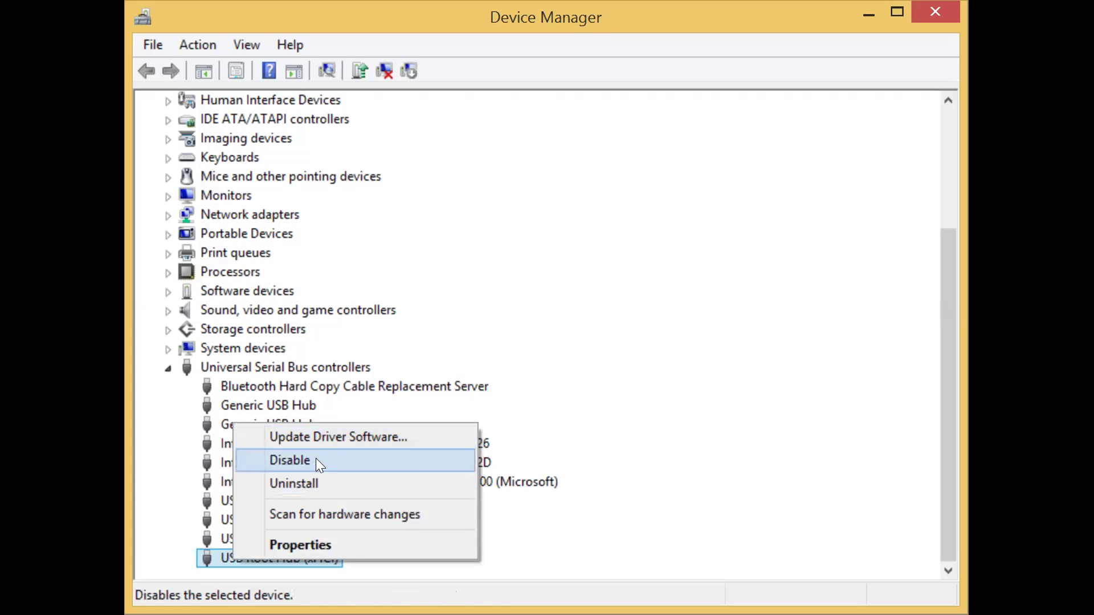
pyautogui.rightClick(209, 548)
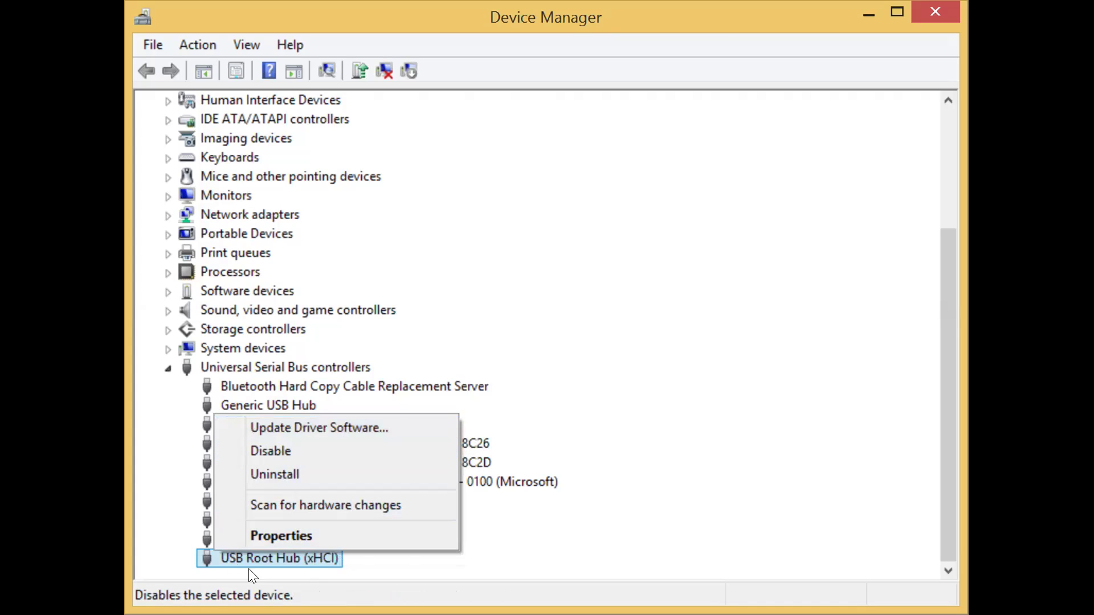
pyautogui.rightClick(220, 555)
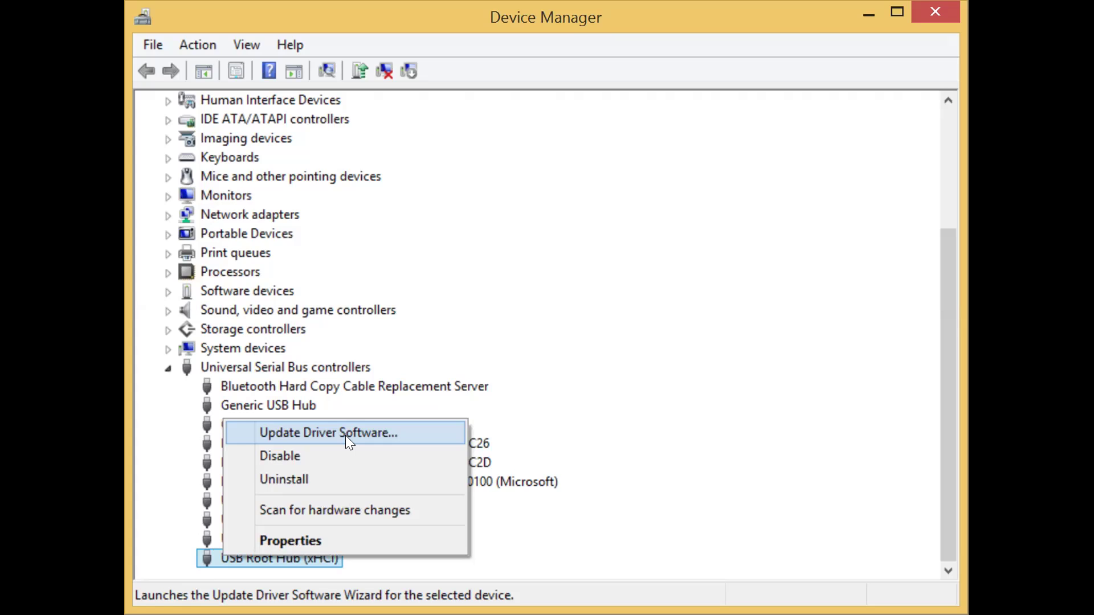
pyautogui.click(367, 431)
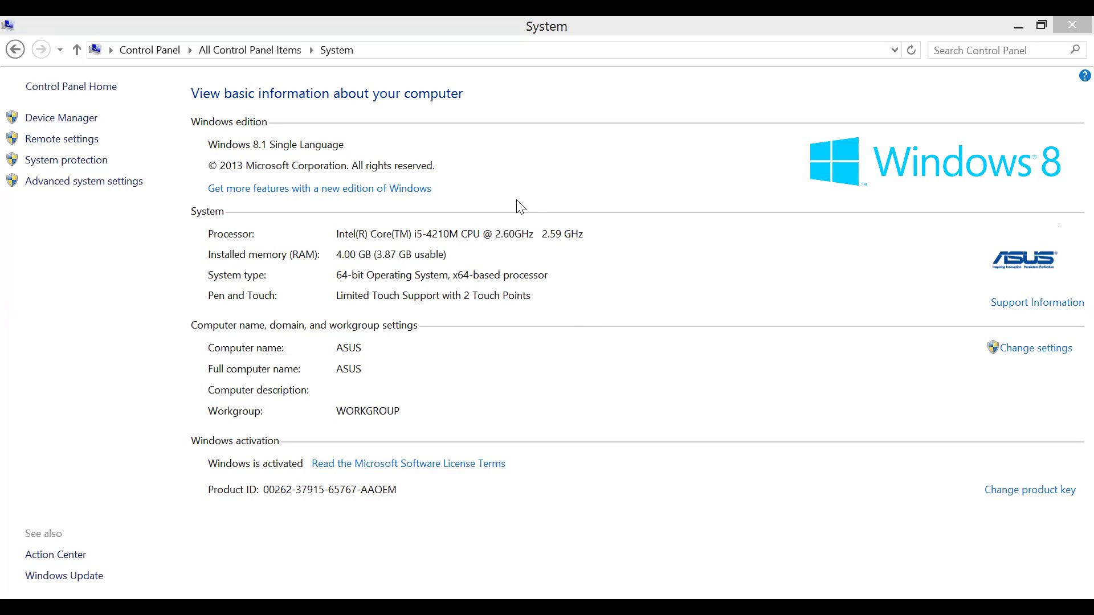
# Look at the System protection settings from the System page and go back to the "syste" search results
pyautogui.click(75, 164)
pyautogui.click(76, 163)
pyautogui.click(327, 474)
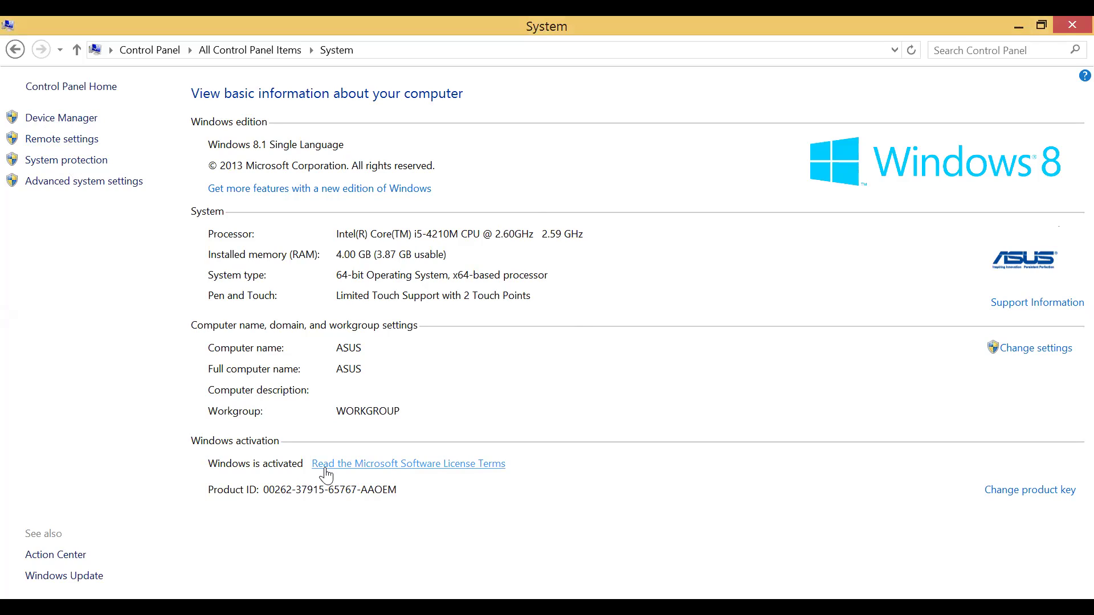
pyautogui.click(16, 50)
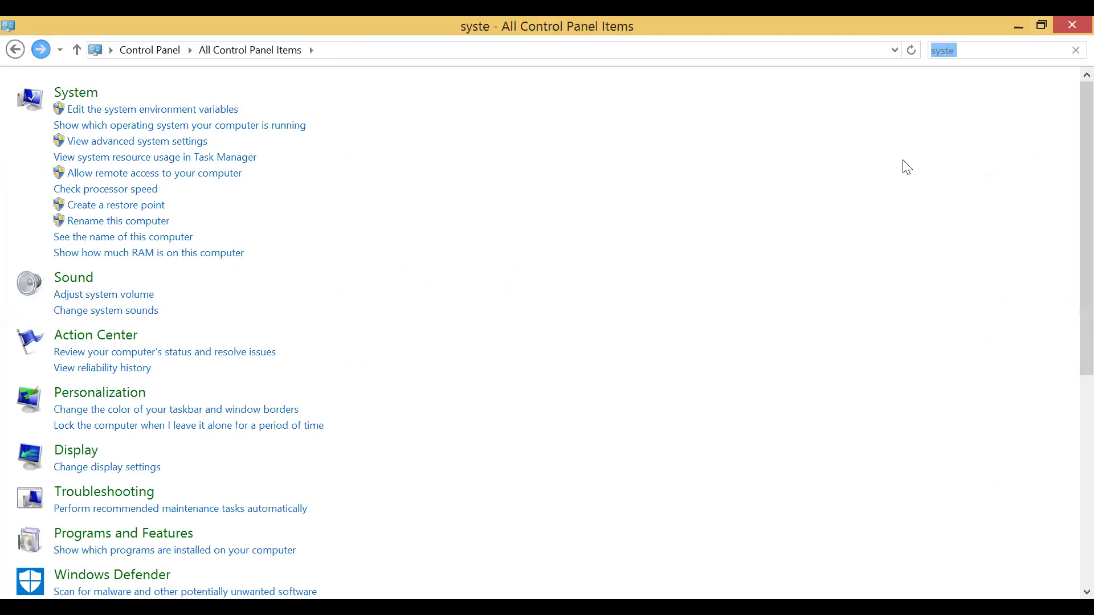
# Open User Accounts from the "accou" search results and go to the page for managing other accounts
pyautogui.hotkey('alt', 'Right')
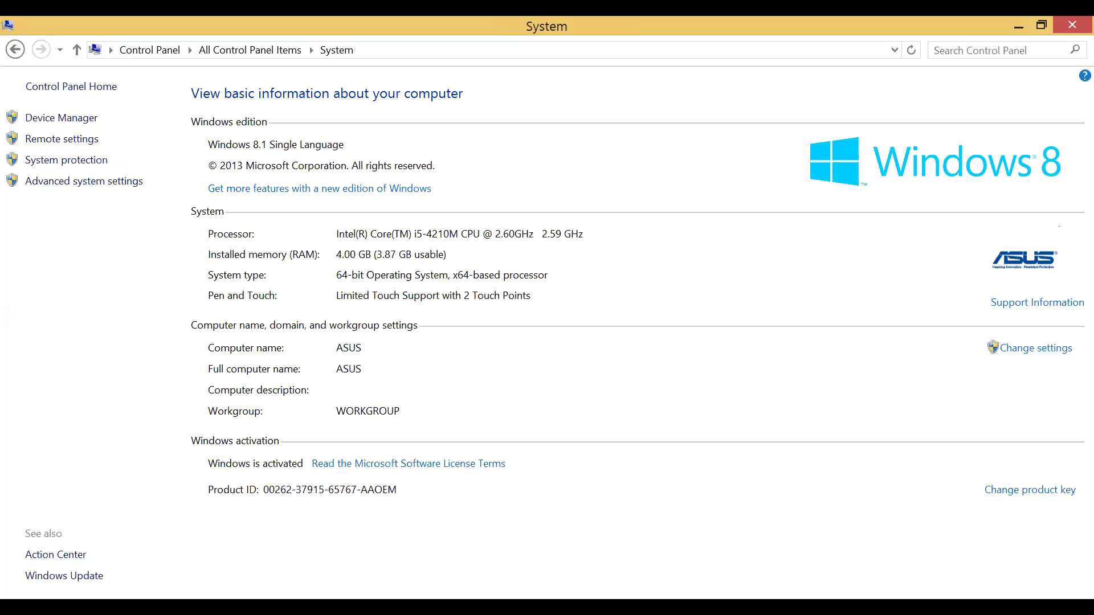
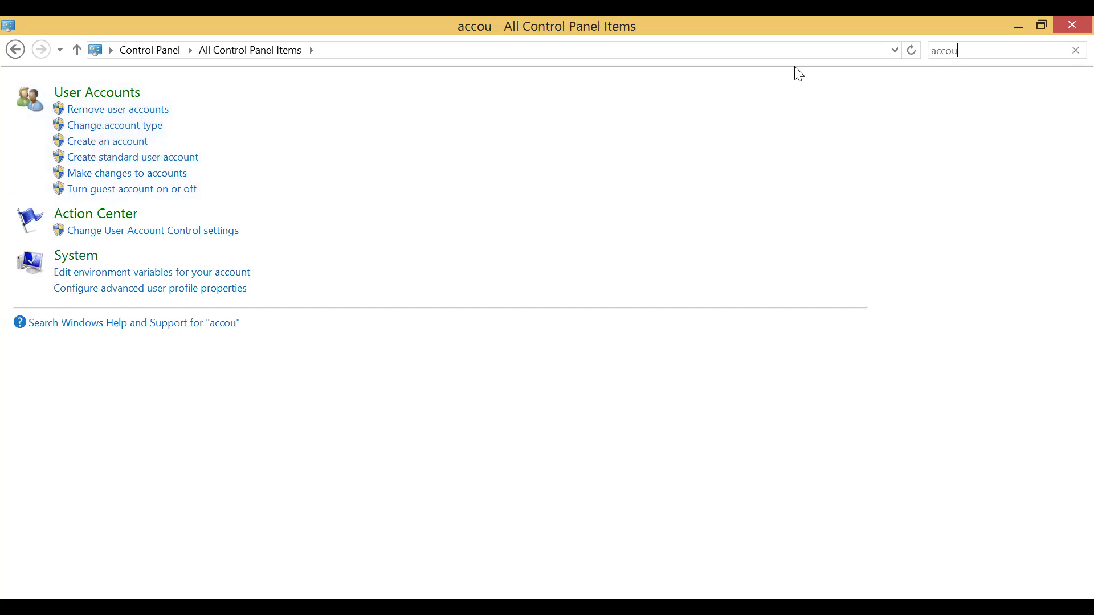
pyautogui.click(109, 95)
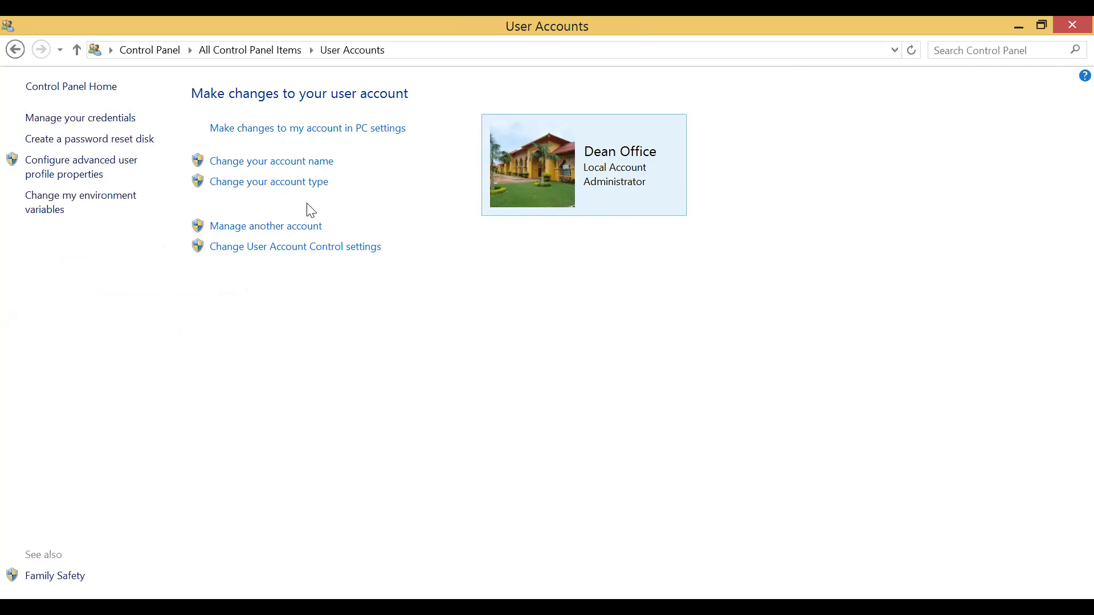
pyautogui.click(285, 235)
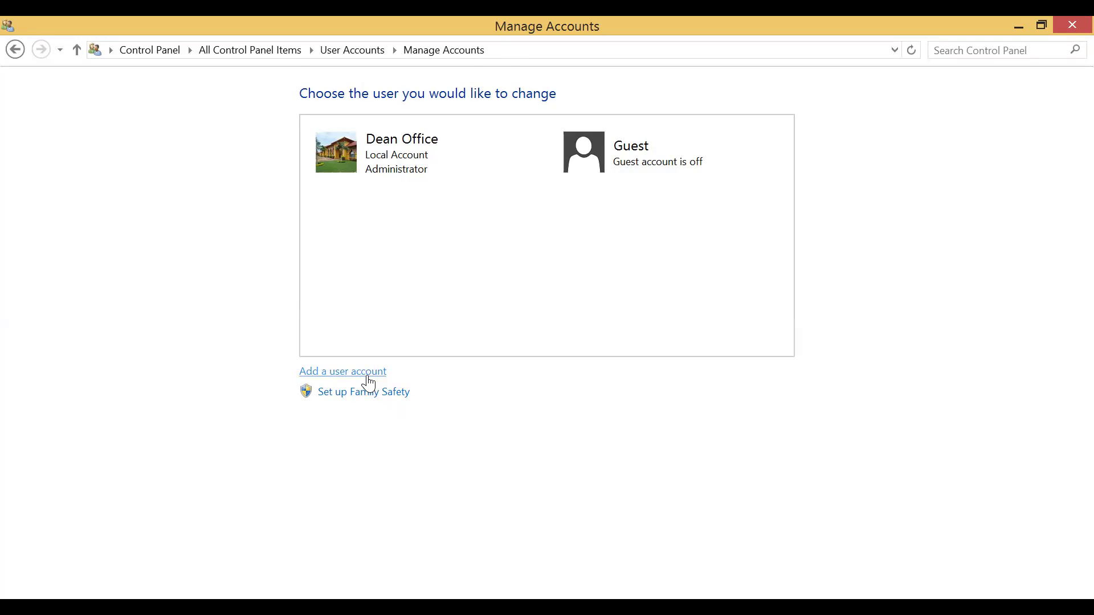
# Start adding a child's account without email, fill in the user name, and enter the account password in both password fields
pyautogui.click(368, 379)
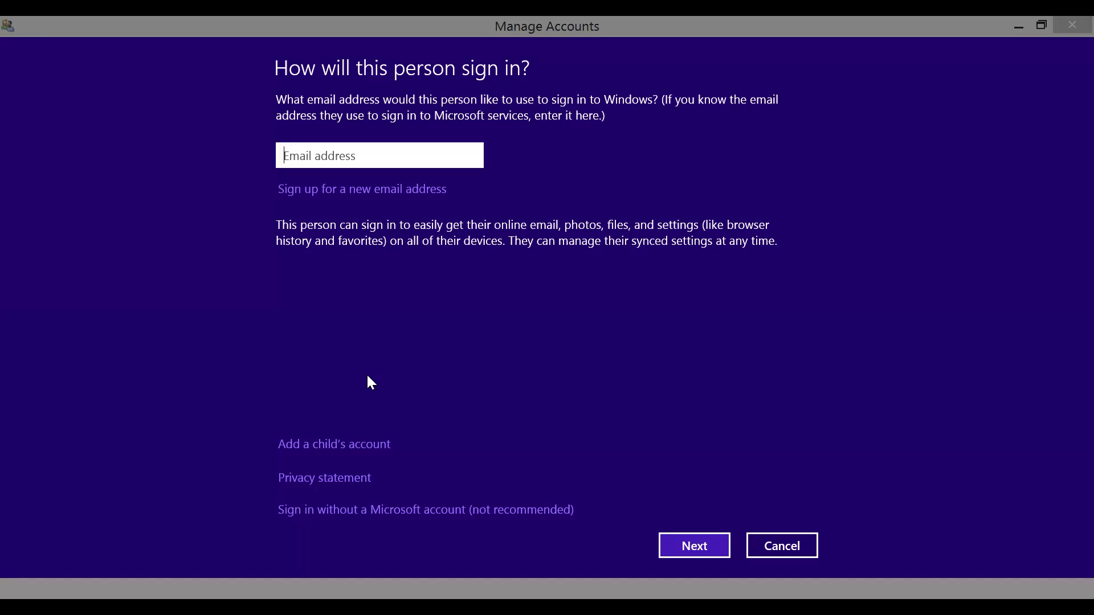
pyautogui.click(360, 443)
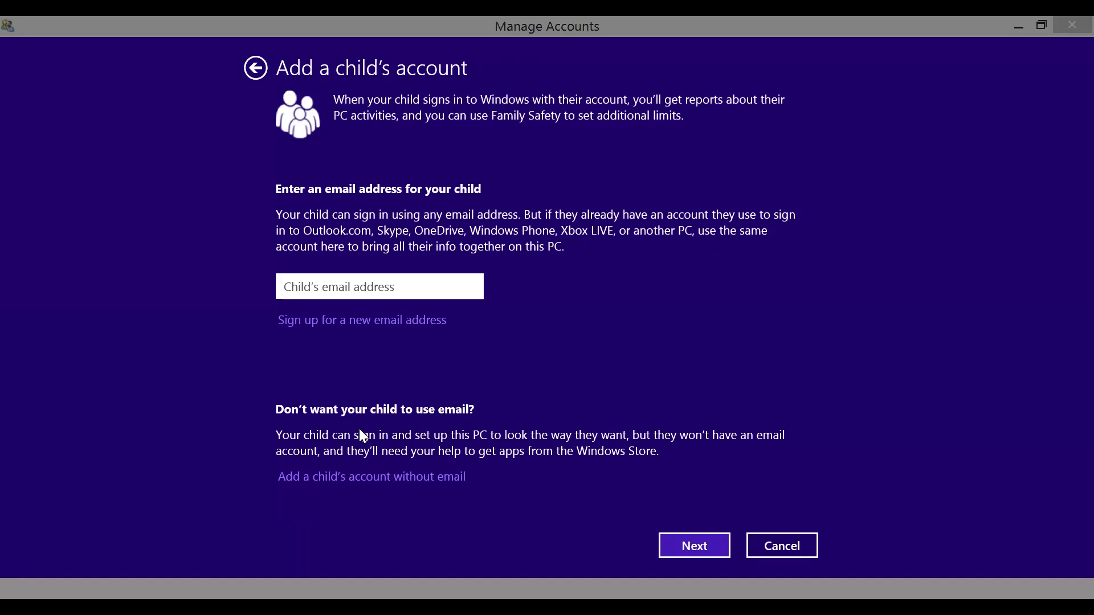
pyautogui.click(370, 477)
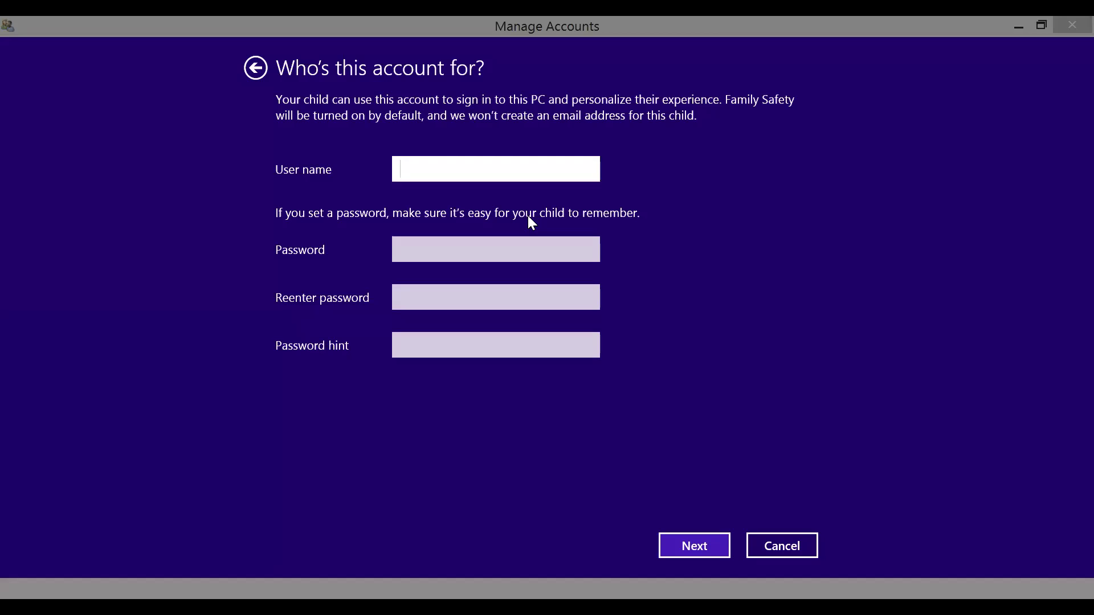
pyautogui.write('sajith')
pyautogui.press('Tab')
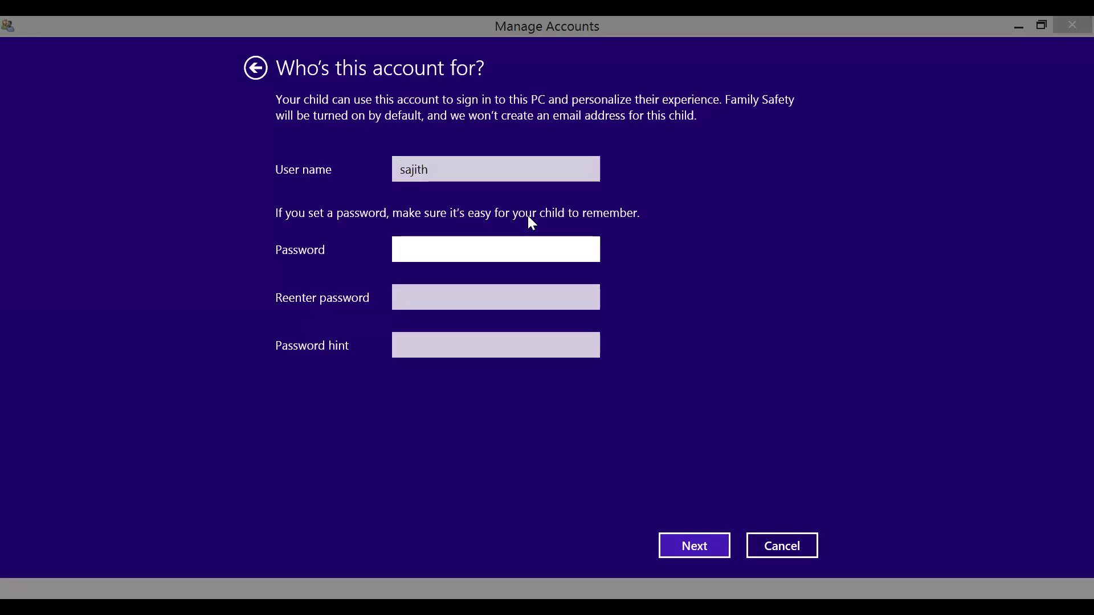
pyautogui.write('***********')
pyautogui.press('Tab')
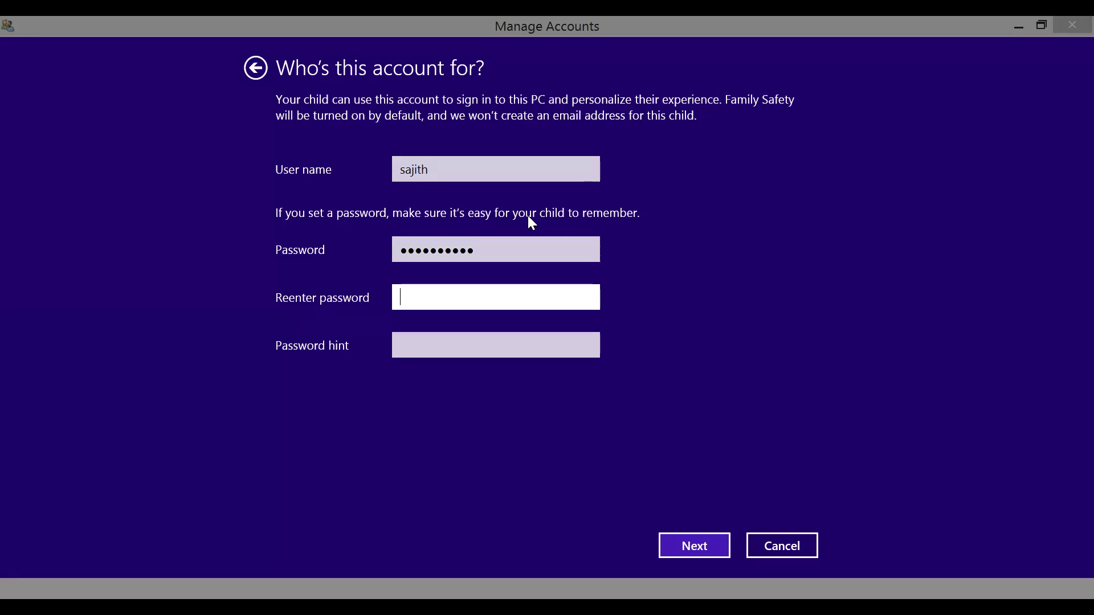
pyautogui.write('***********')
# Reveal the characters in the Password and Reenter password fields to check the entries
pyautogui.click(587, 298)
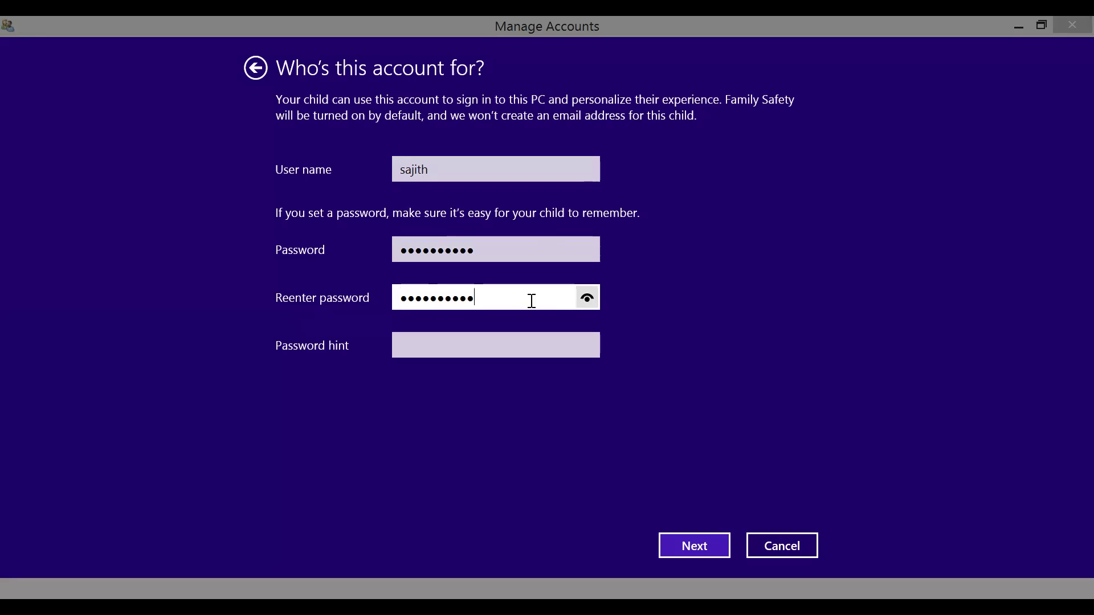
pyautogui.click(589, 301)
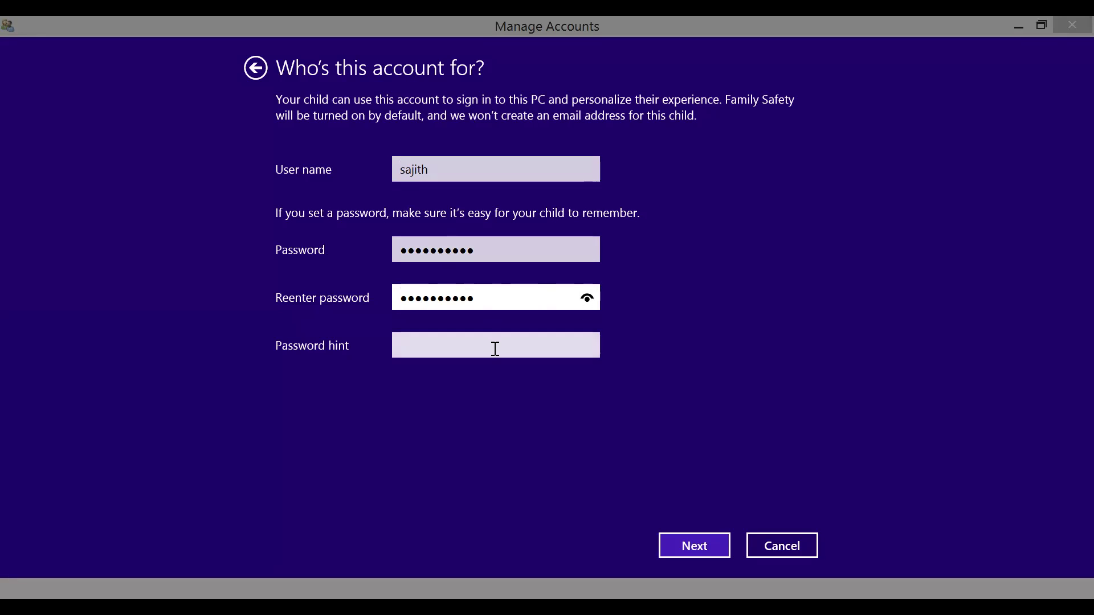
pyautogui.click(589, 252)
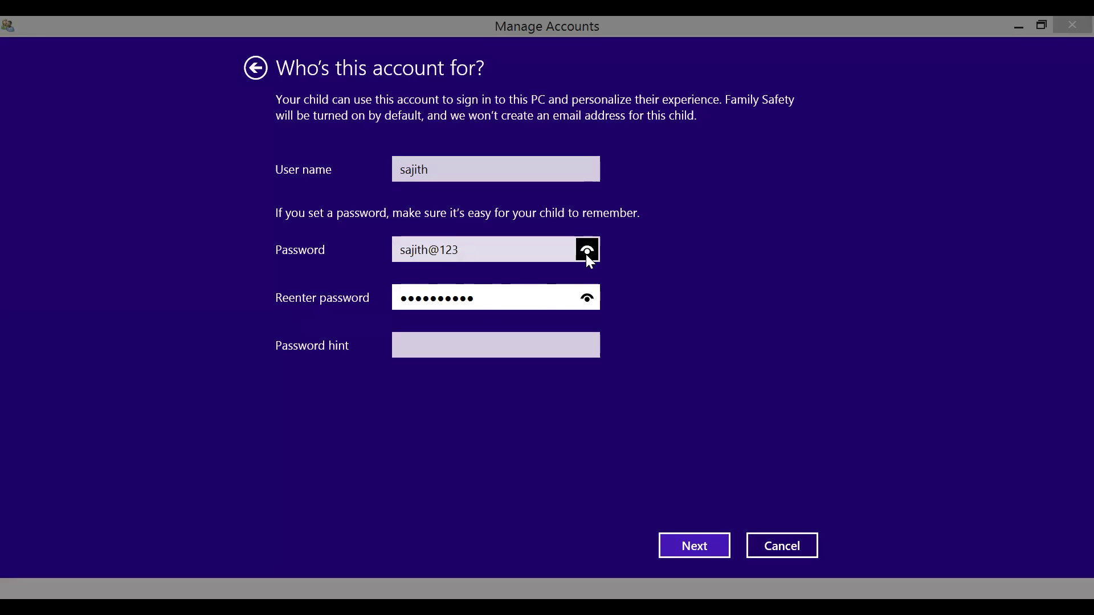
pyautogui.click(587, 298)
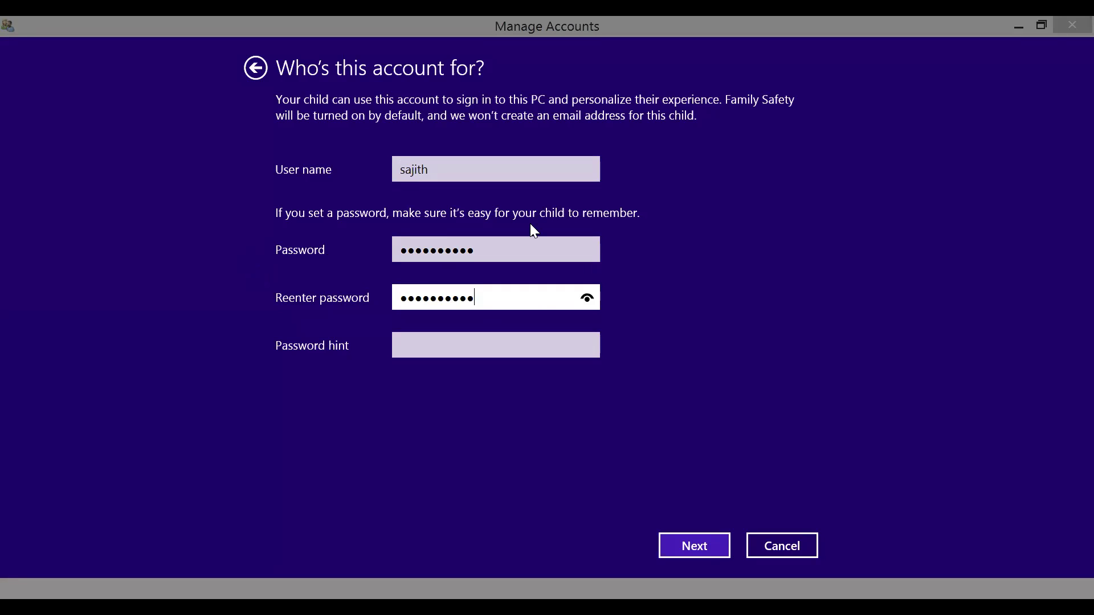
# Set the password hint to Cricket and finish creating the child's account
pyautogui.click(442, 350)
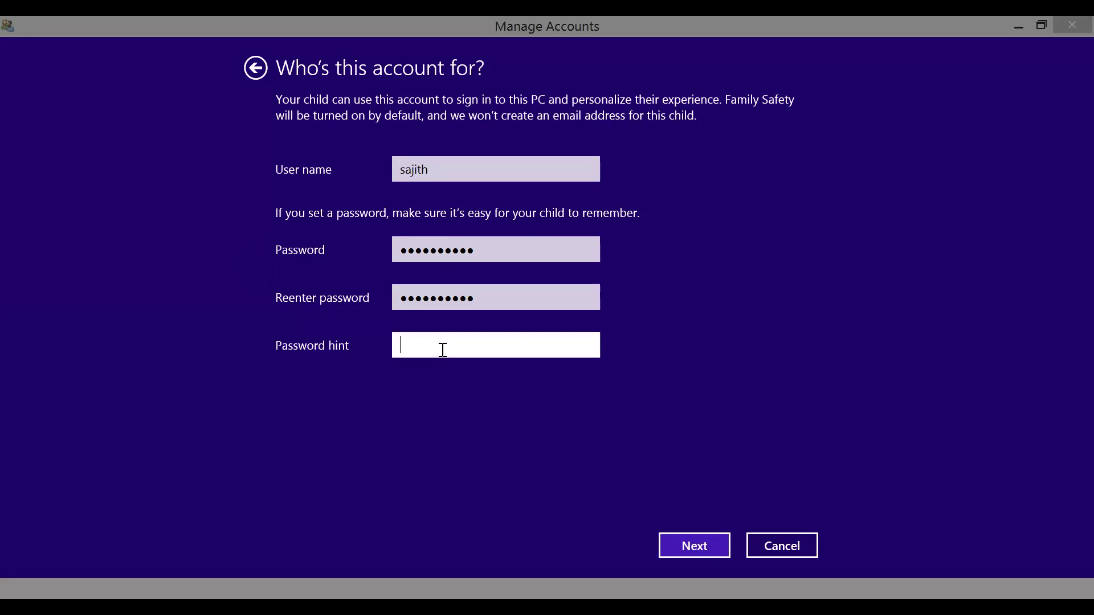
pyautogui.write('Cricket')
pyautogui.moveTo(410, 345); pyautogui.dragTo(361, 360)
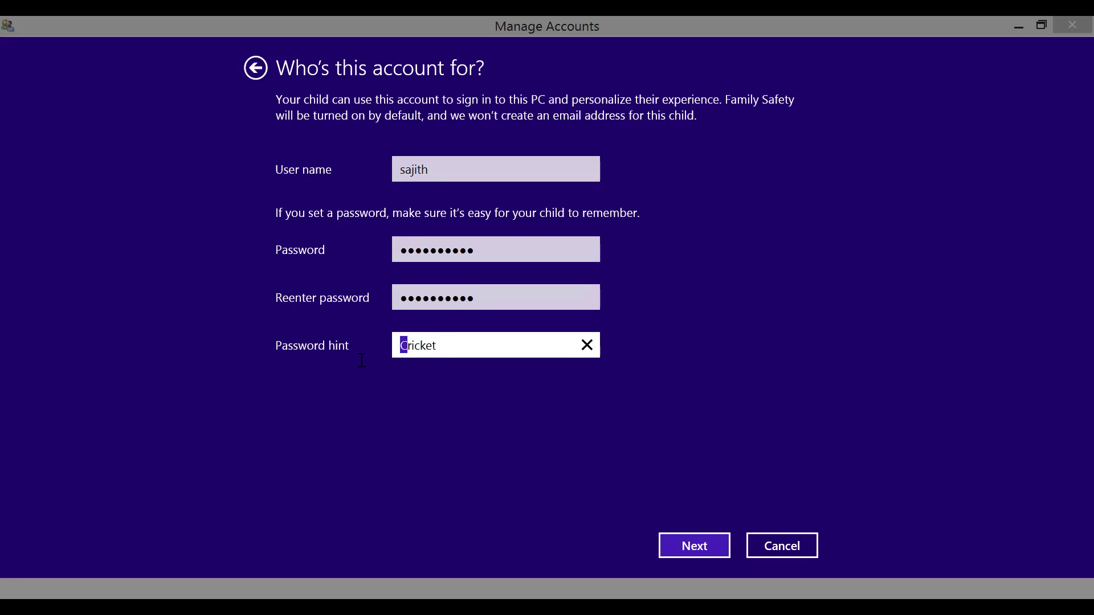
pyautogui.click(477, 349)
pyautogui.hotkey('ctrl', 'a')
pyautogui.click(696, 549)
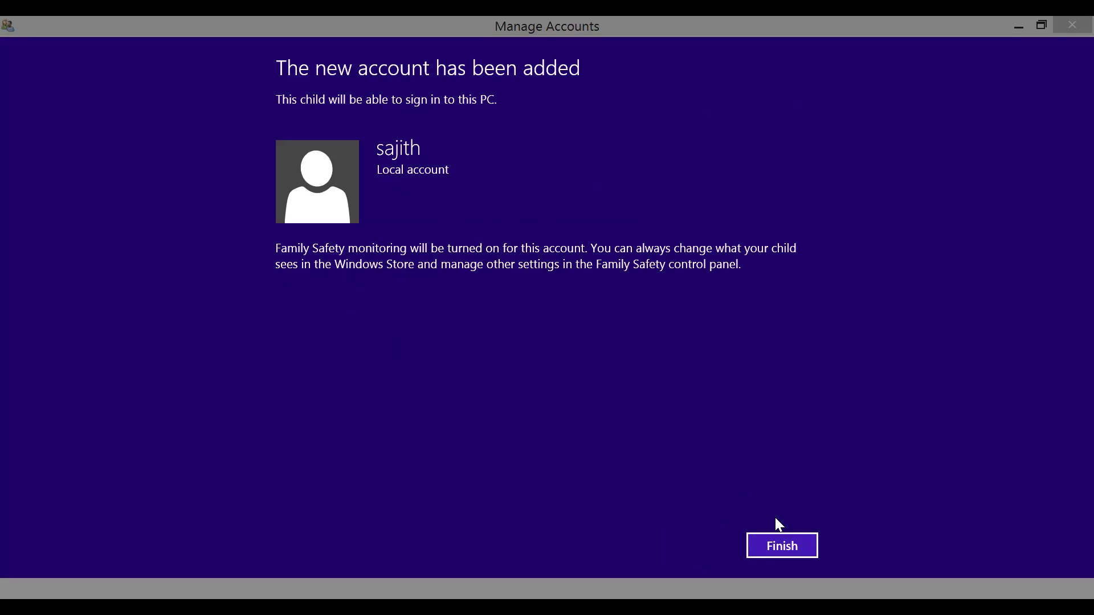
pyautogui.click(787, 545)
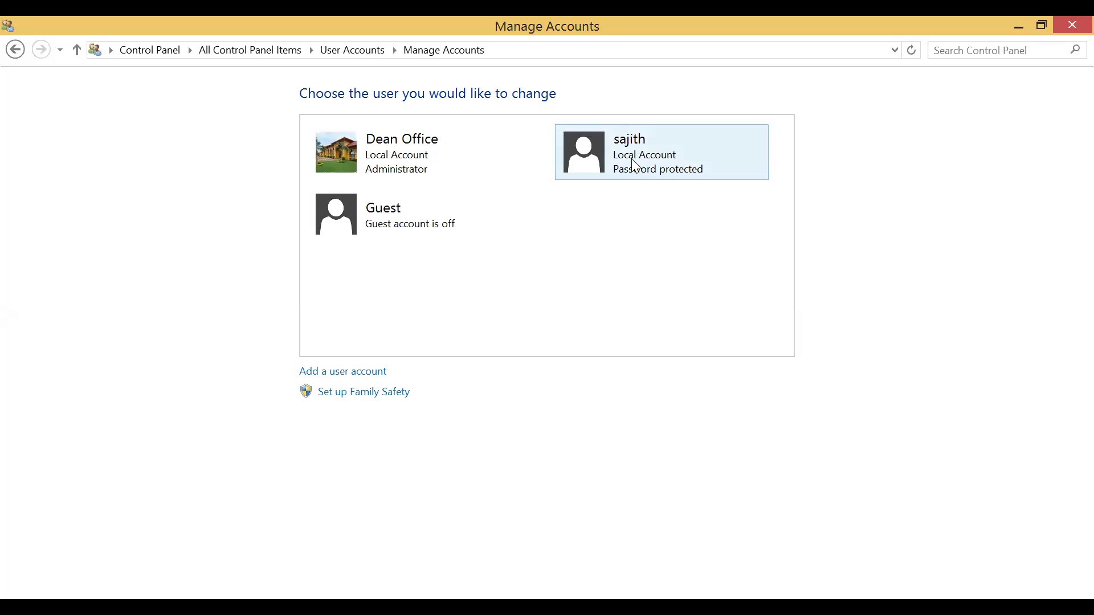
# Review the change options for the new child's account, try the Administrator and Standard account types, and cancel the type change
pyautogui.click(634, 165)
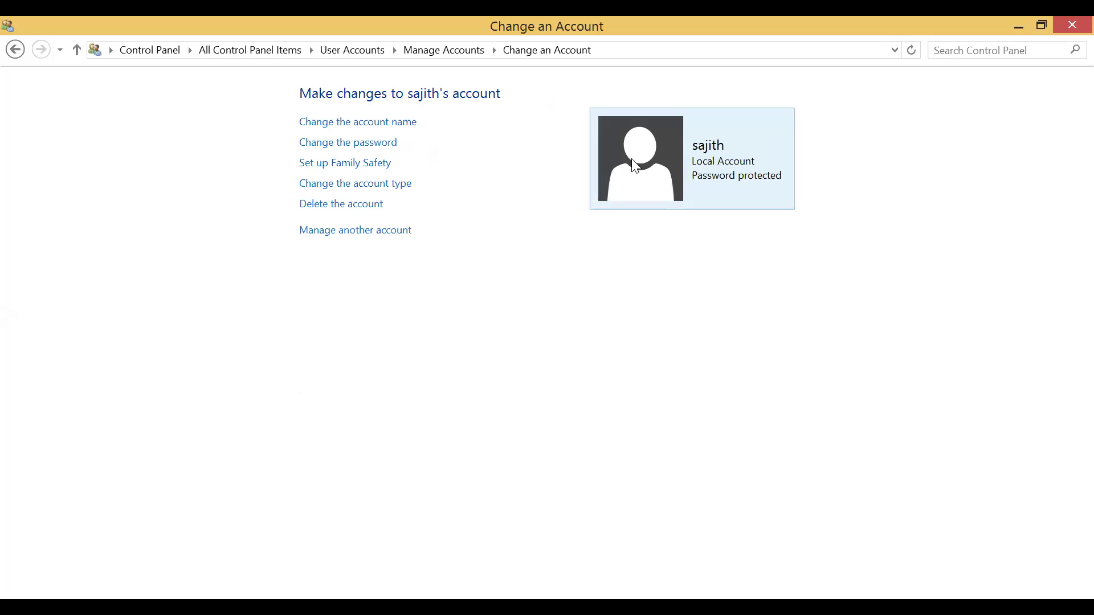
pyautogui.click(16, 50)
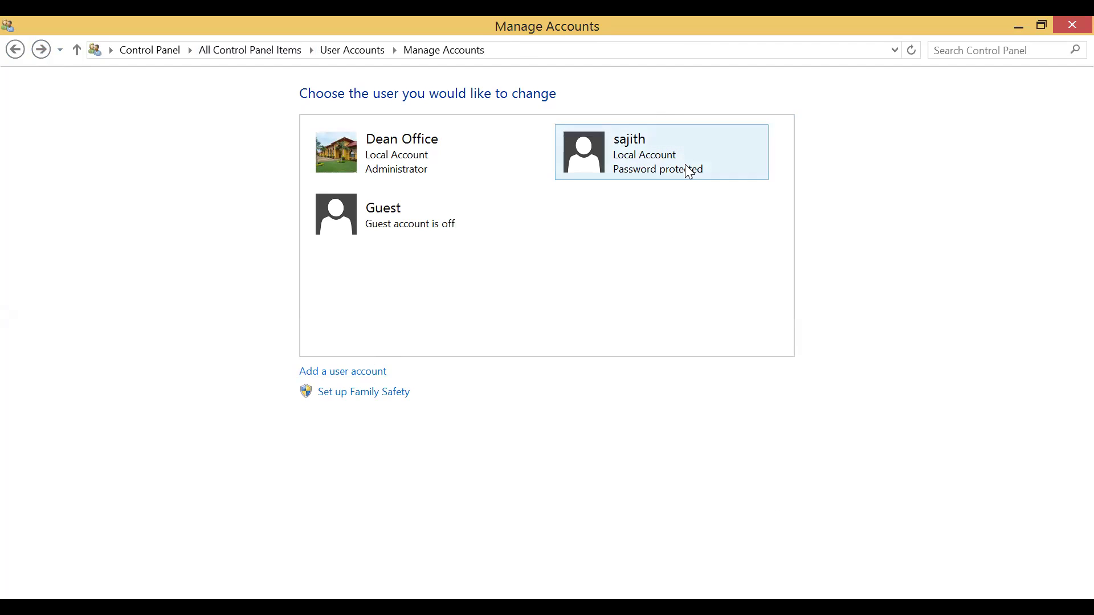
pyautogui.click(643, 160)
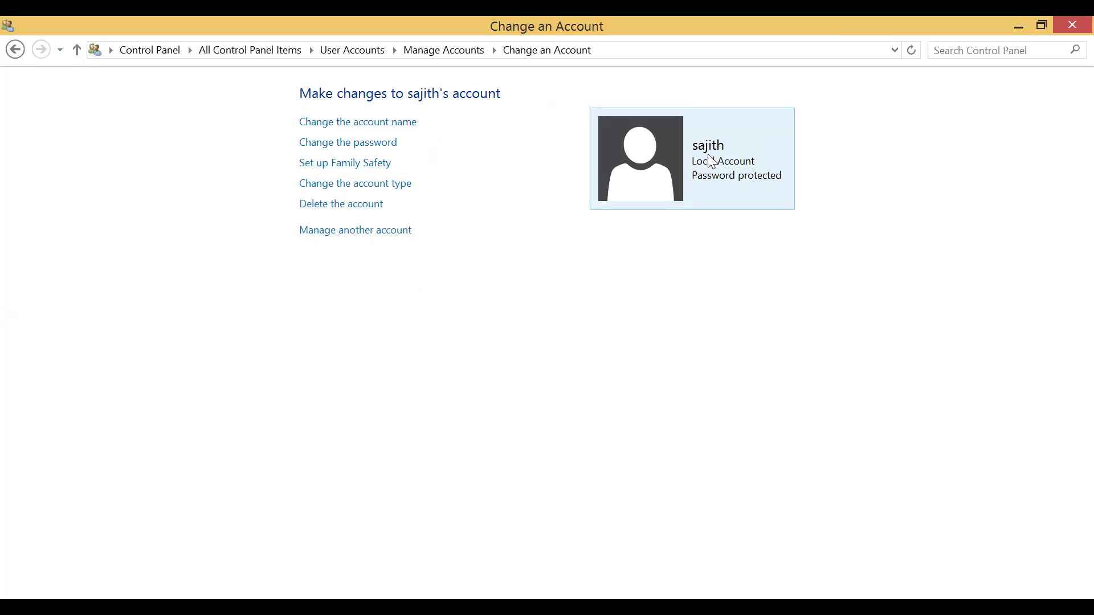
pyautogui.click(379, 185)
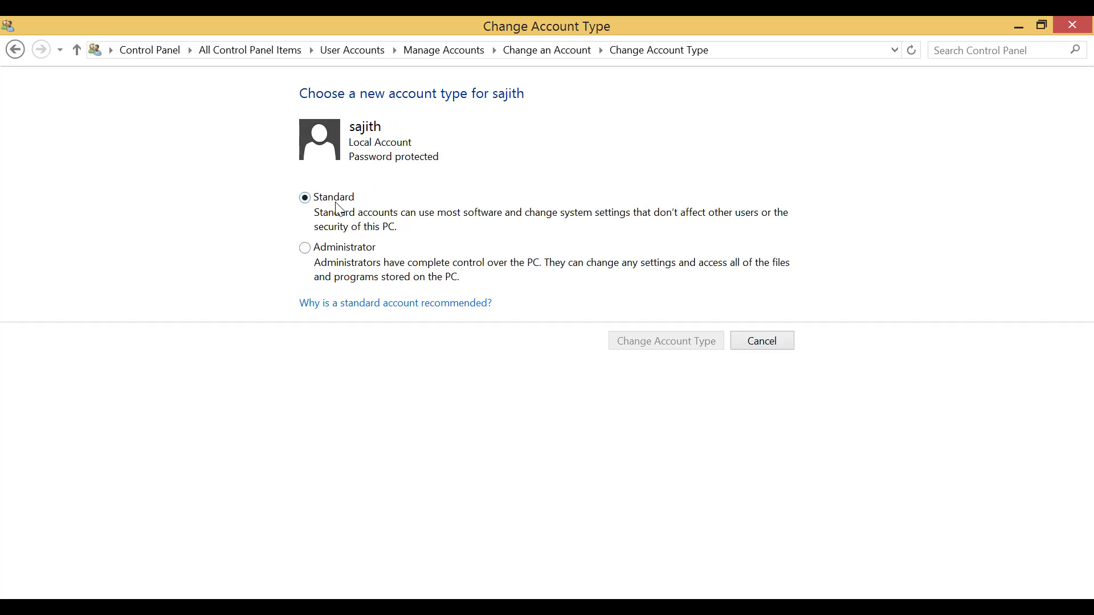
pyautogui.click(308, 252)
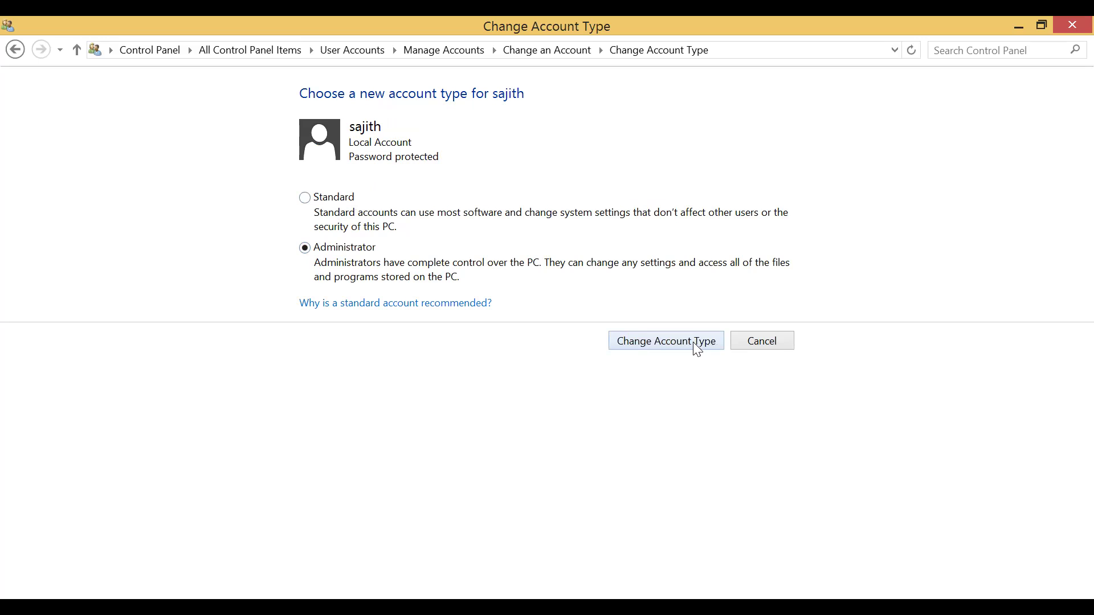
pyautogui.click(306, 198)
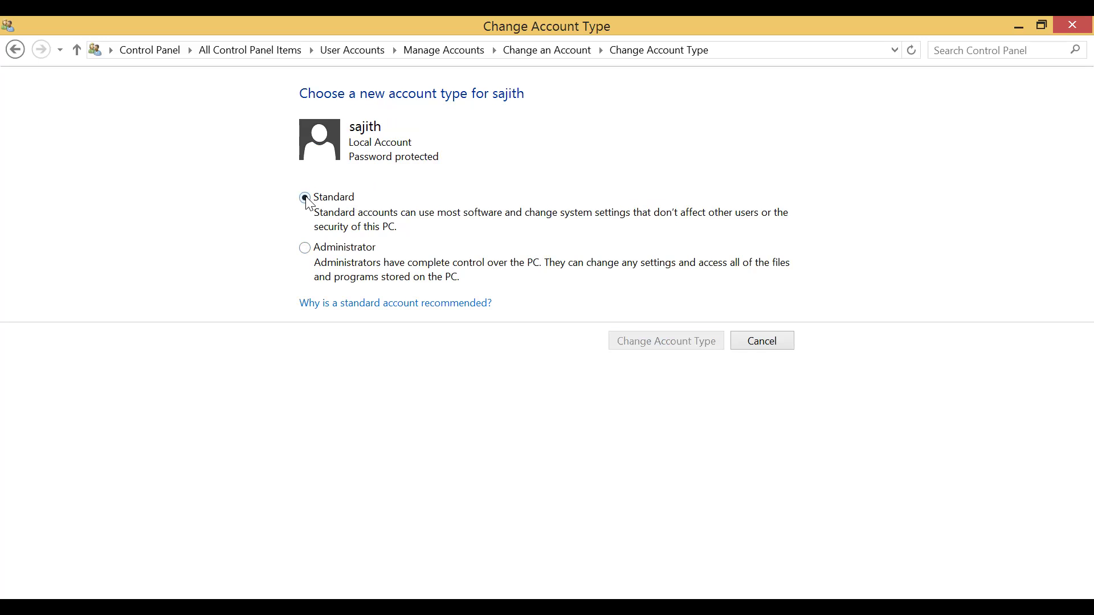
pyautogui.click(774, 344)
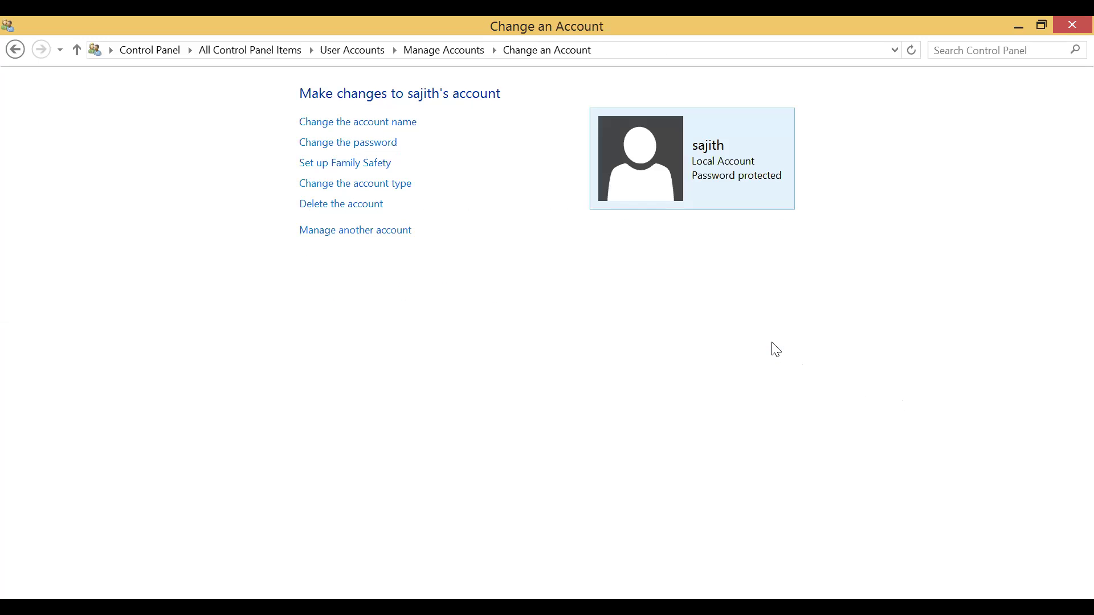
# Delete the new child's account together with its files
pyautogui.click(359, 210)
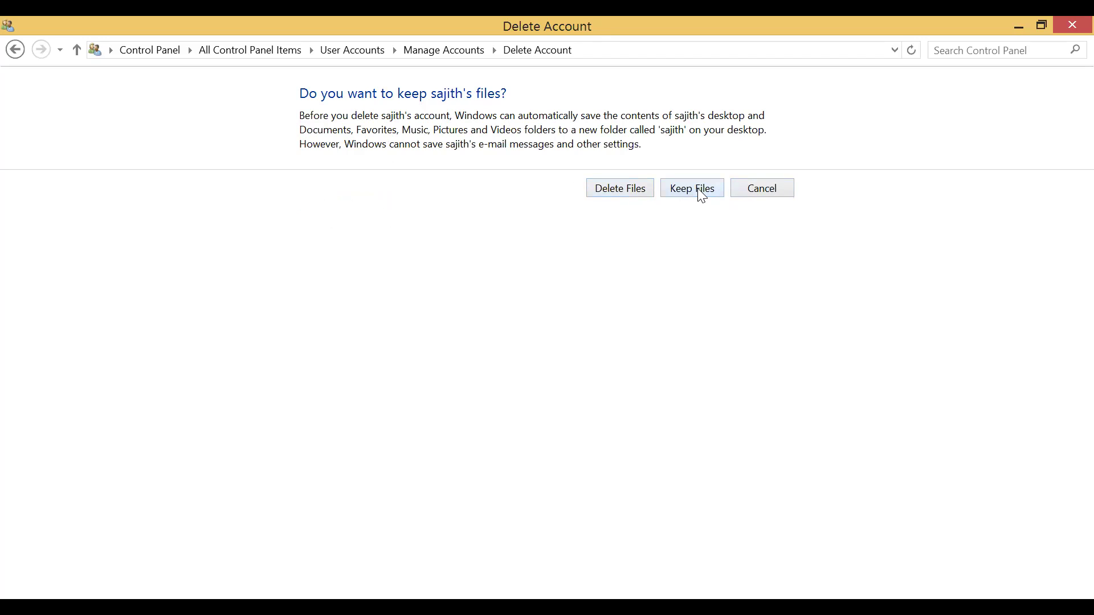
pyautogui.click(641, 194)
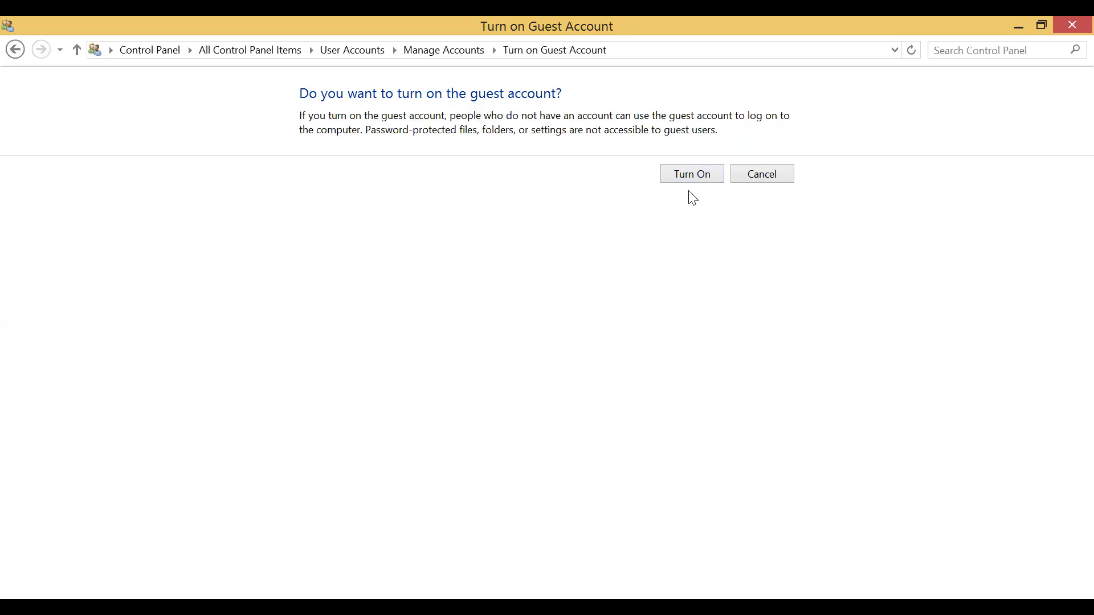
# Cancel turning on the Guest account and go back from the Manage Accounts page
pyautogui.click(748, 183)
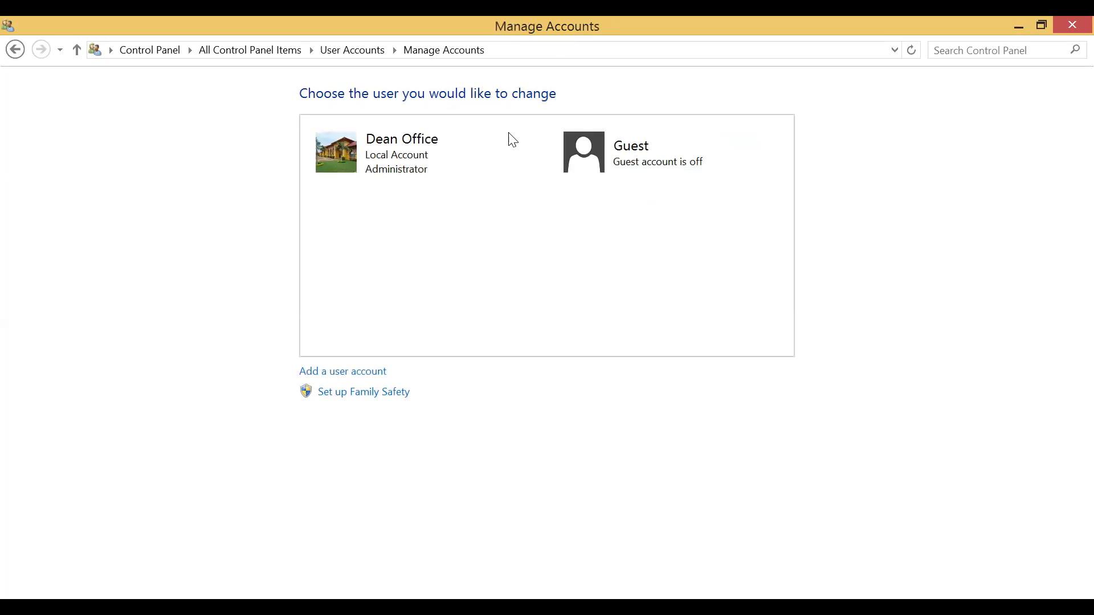
pyautogui.click(611, 162)
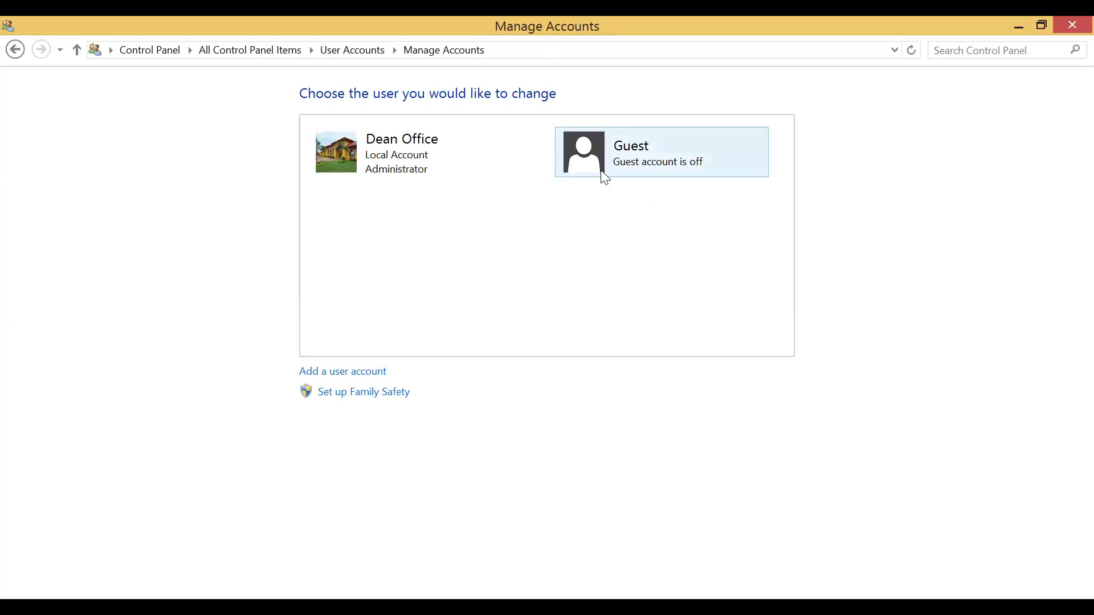
pyautogui.click(15, 50)
pyautogui.click(16, 51)
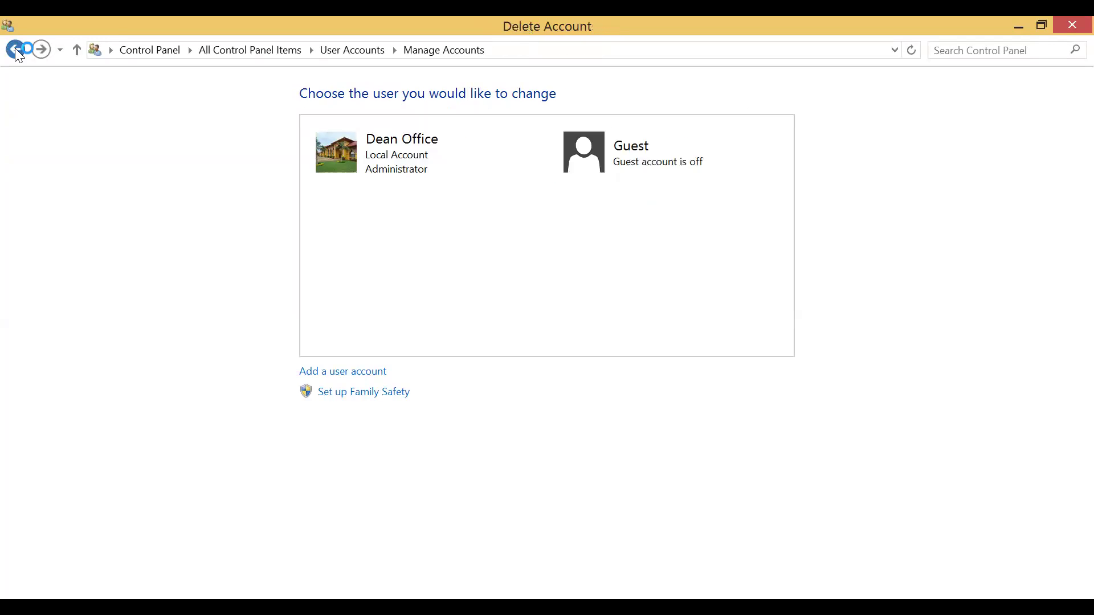
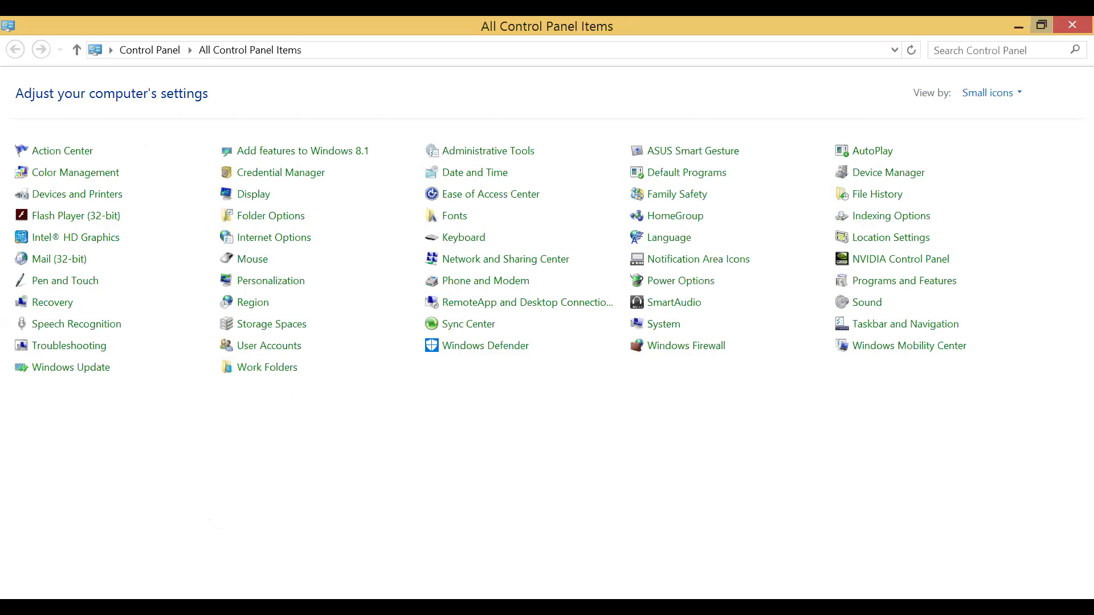
# Open Network and Sharing Center through a Control Panel search for "net" and start setting up a manual wireless network connection
pyautogui.write('net')
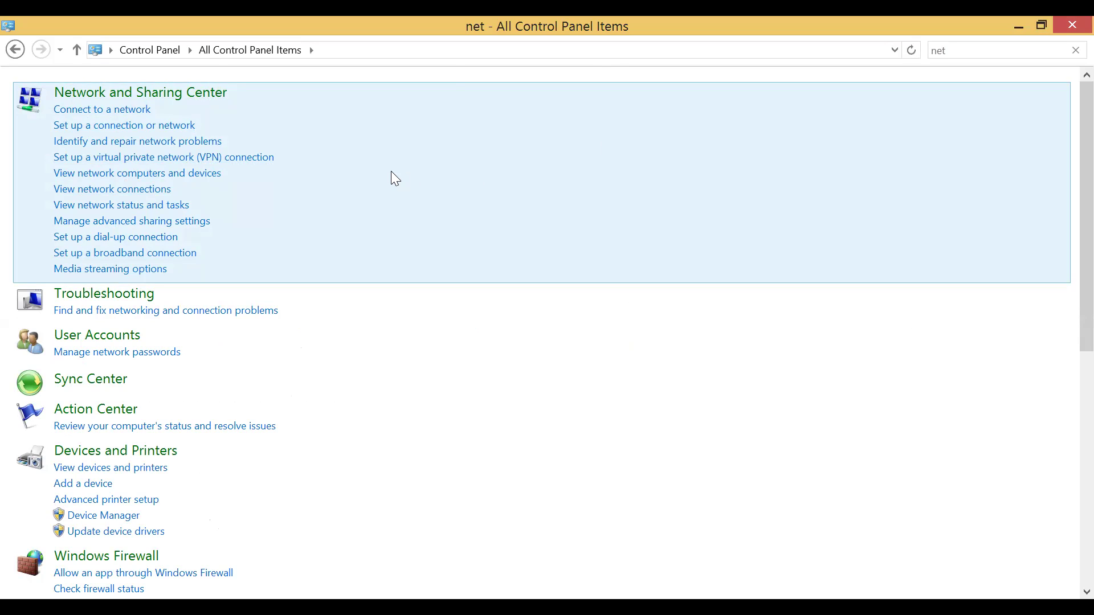
pyautogui.click(194, 93)
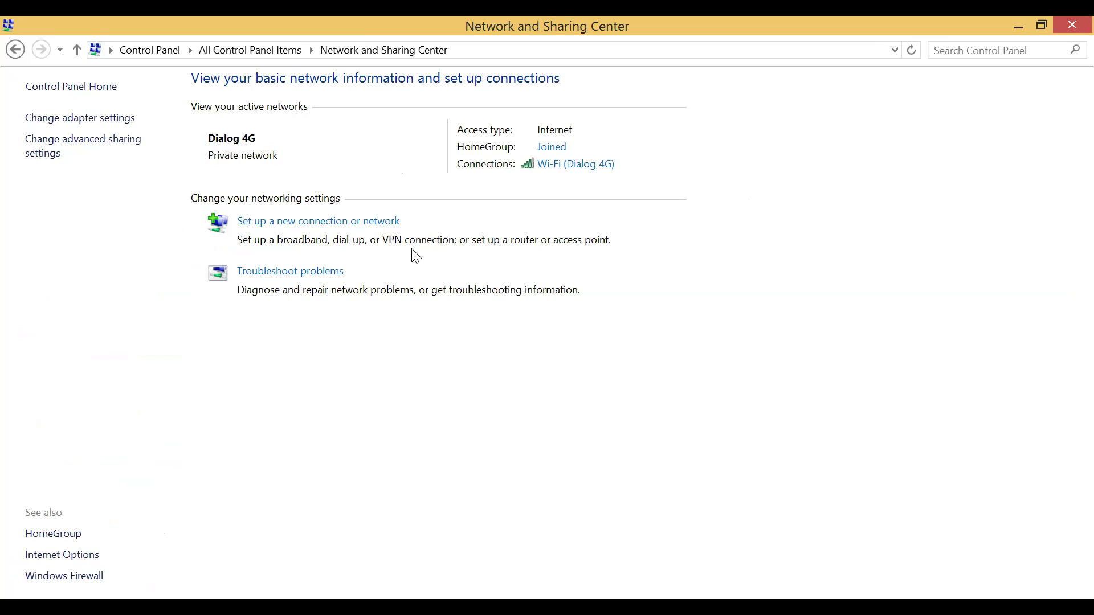
pyautogui.click(360, 222)
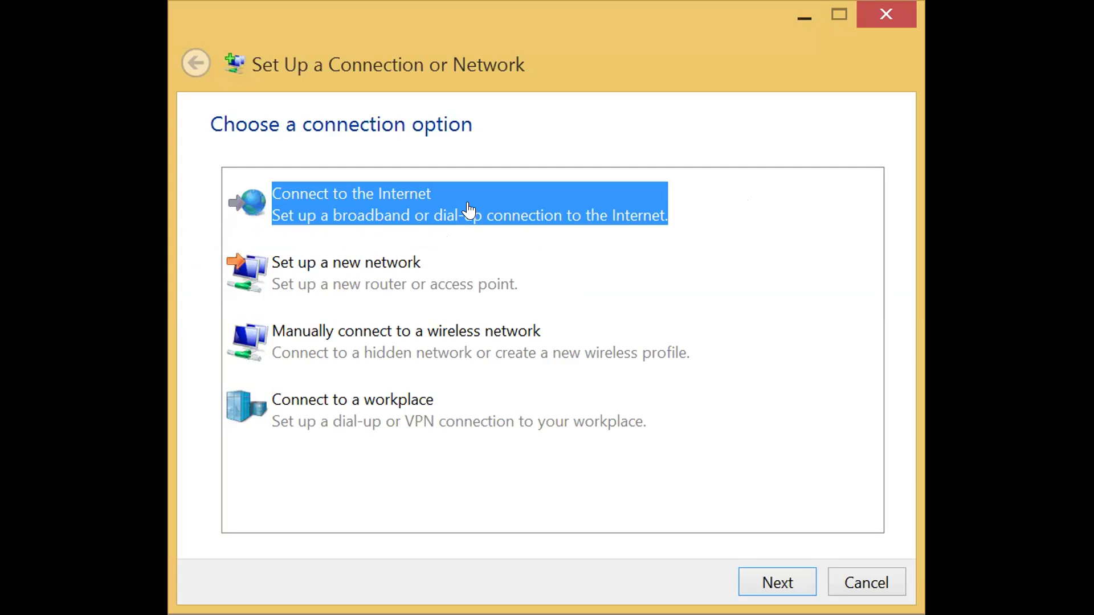
pyautogui.click(418, 287)
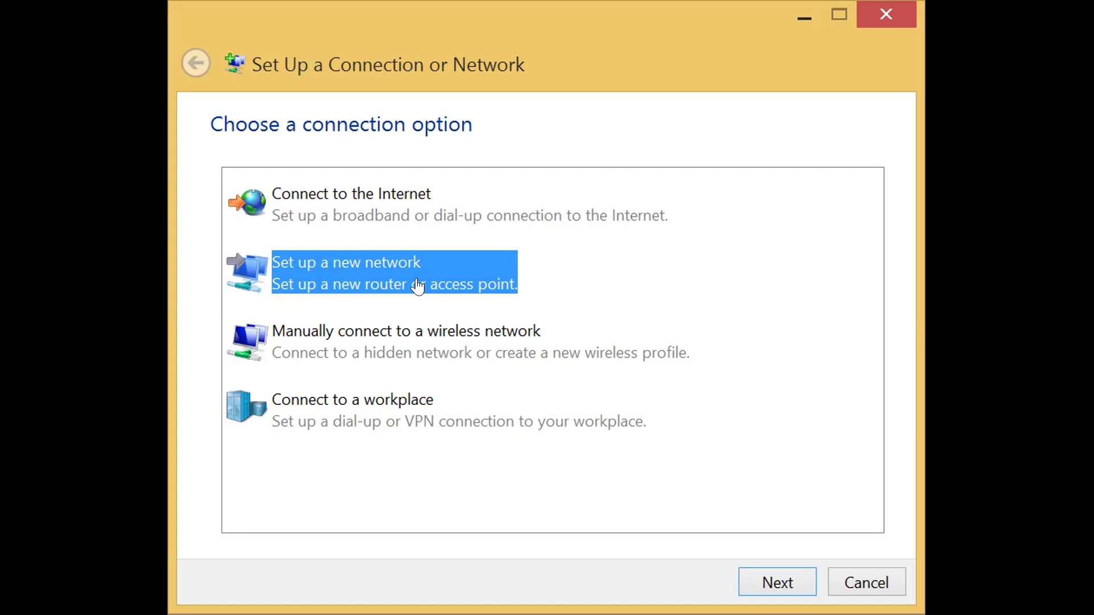
pyautogui.click(404, 341)
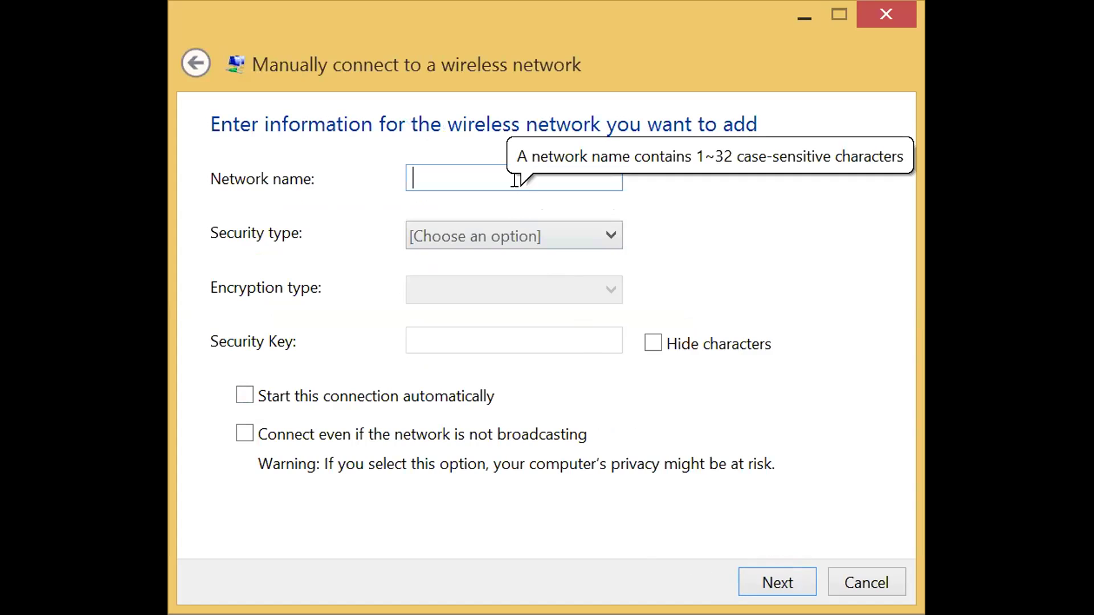
# Review the security types and automatic start option for the manual wireless connection, close the setup, and return to All Control Panel Items
pyautogui.click(573, 235)
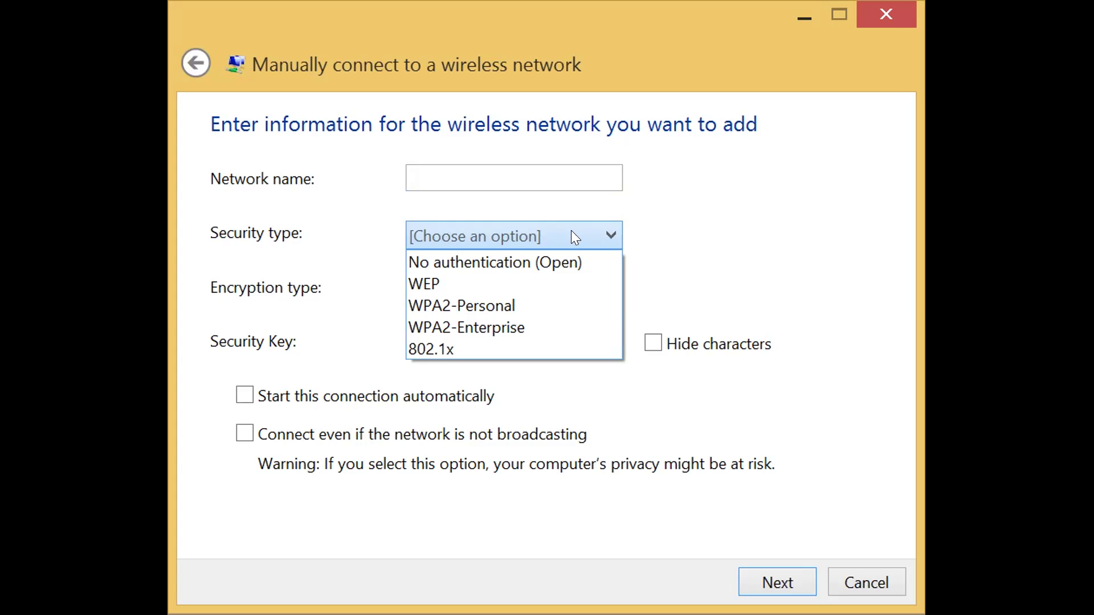
pyautogui.click(329, 289)
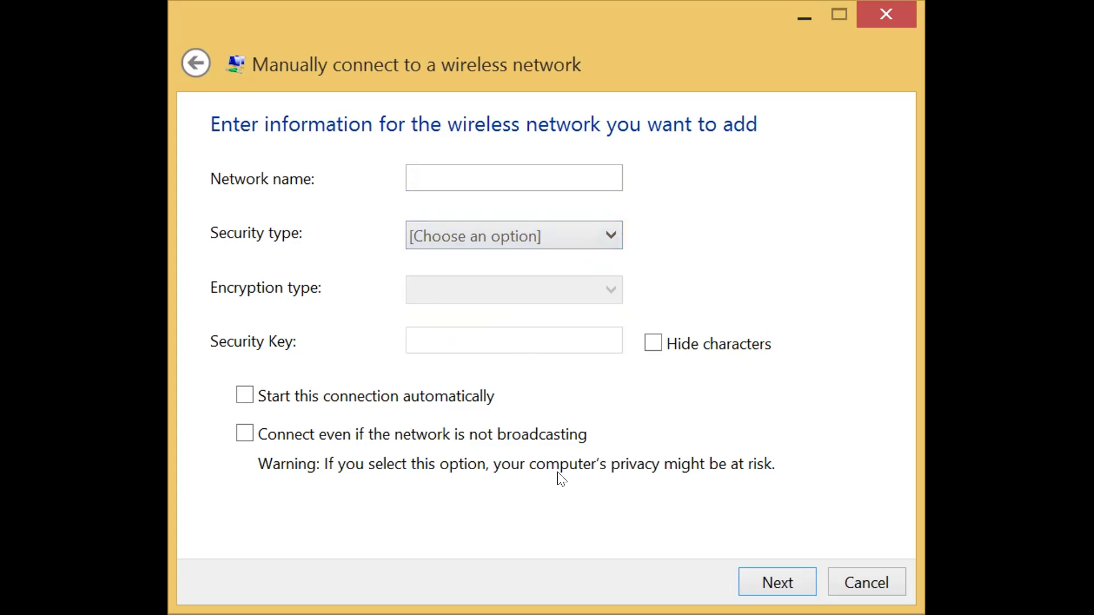
pyautogui.click(246, 395)
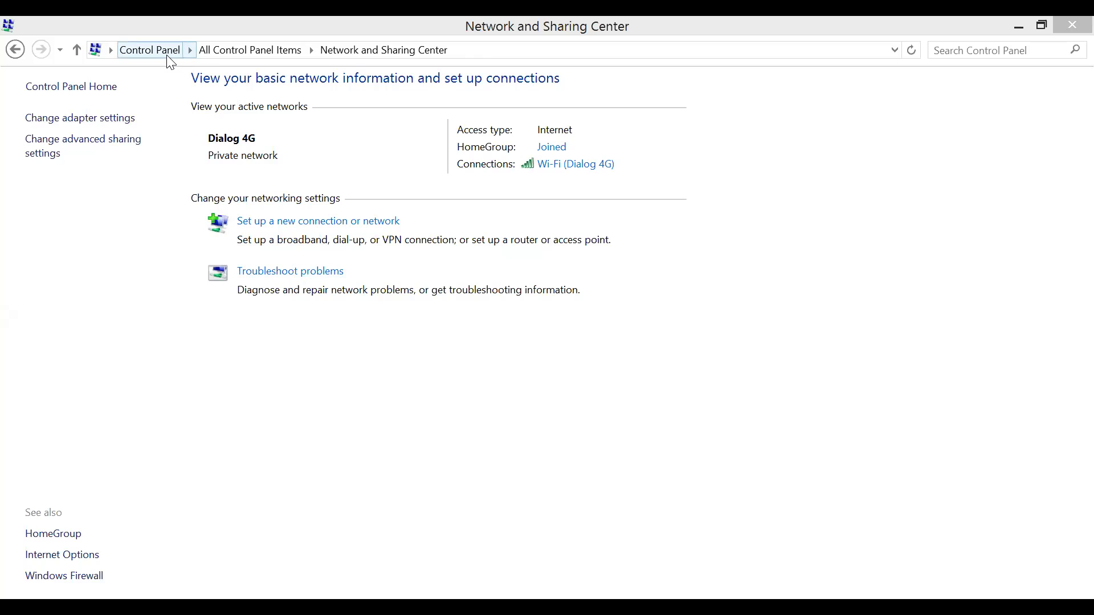
pyautogui.click(18, 53)
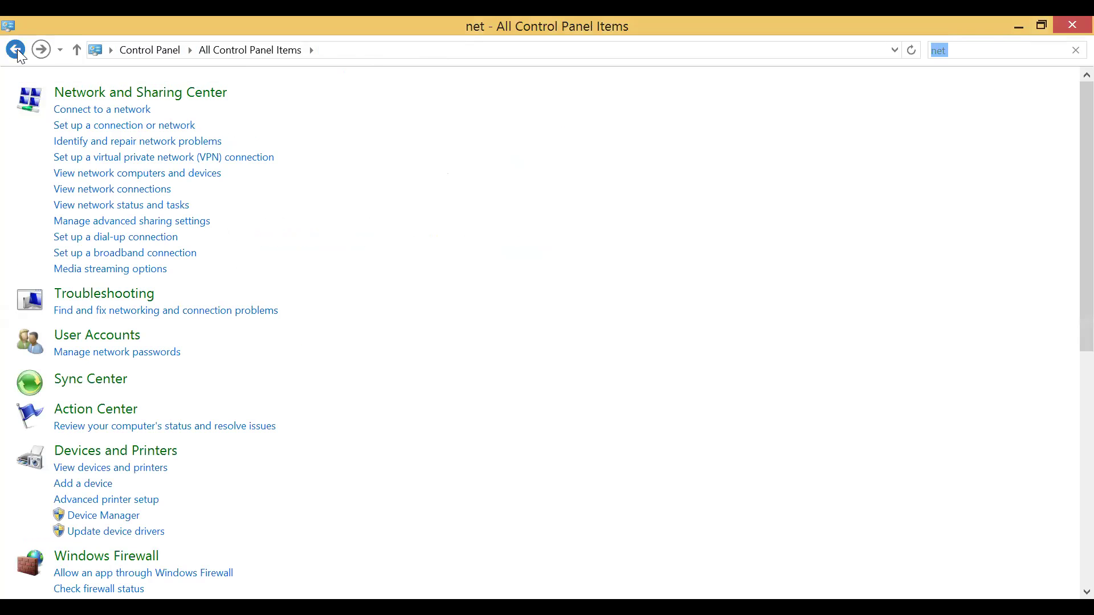
pyautogui.click(18, 53)
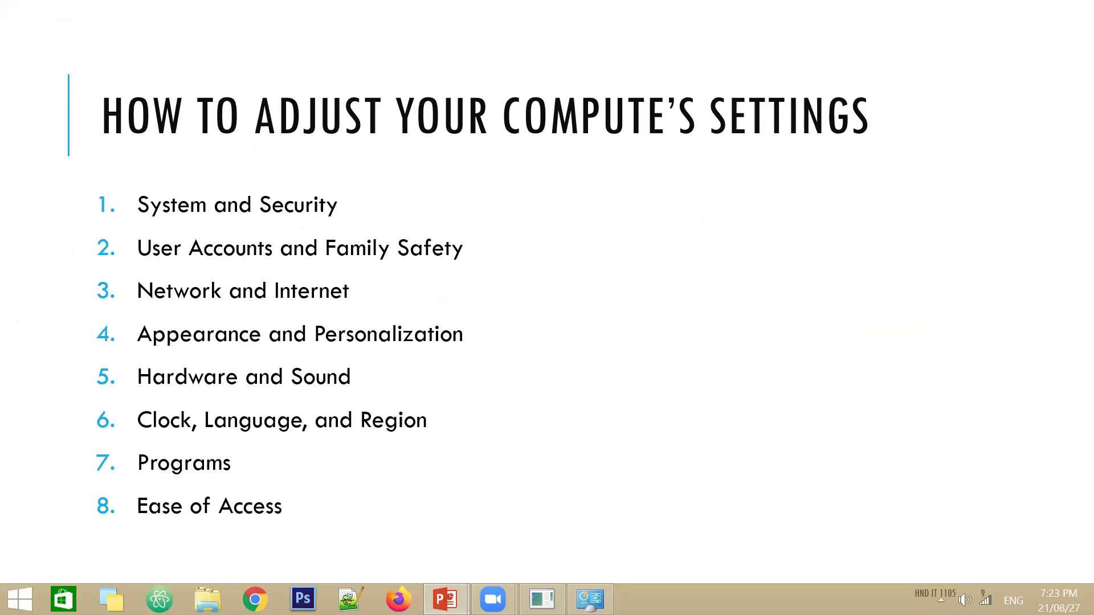
# Show the desktop, open its Personalization settings, look through the available themes, and minimize the window
pyautogui.press('super+d')
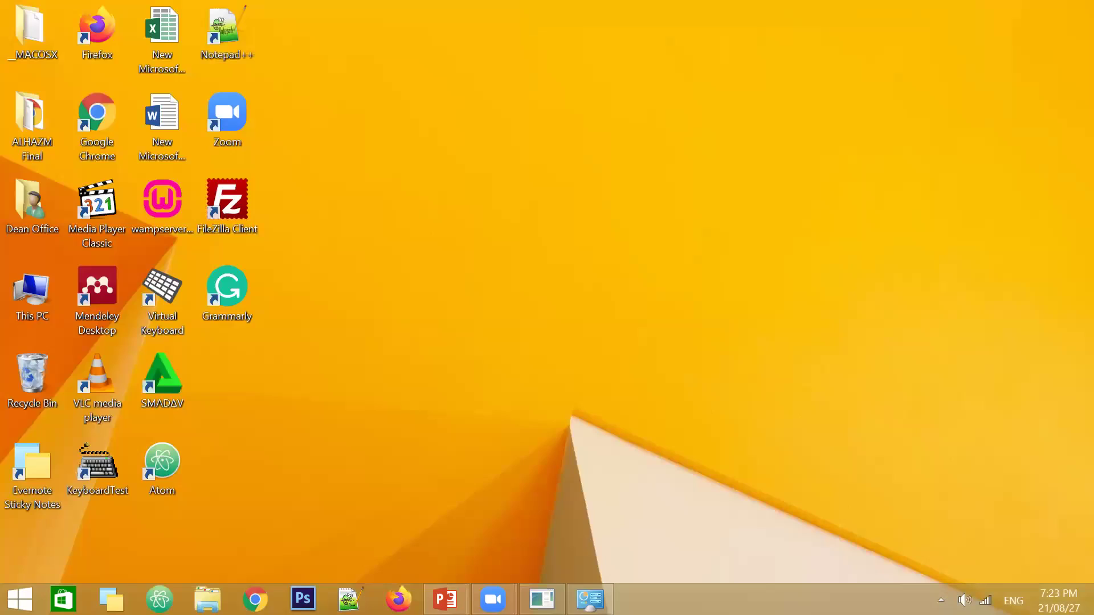
pyautogui.rightClick(704, 299)
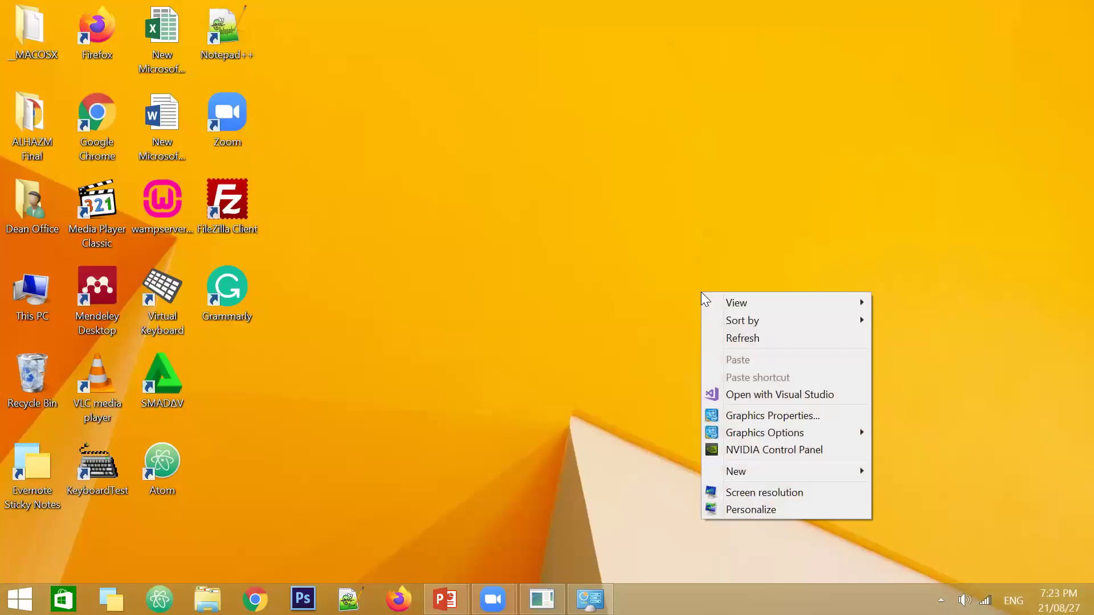
pyautogui.click(742, 505)
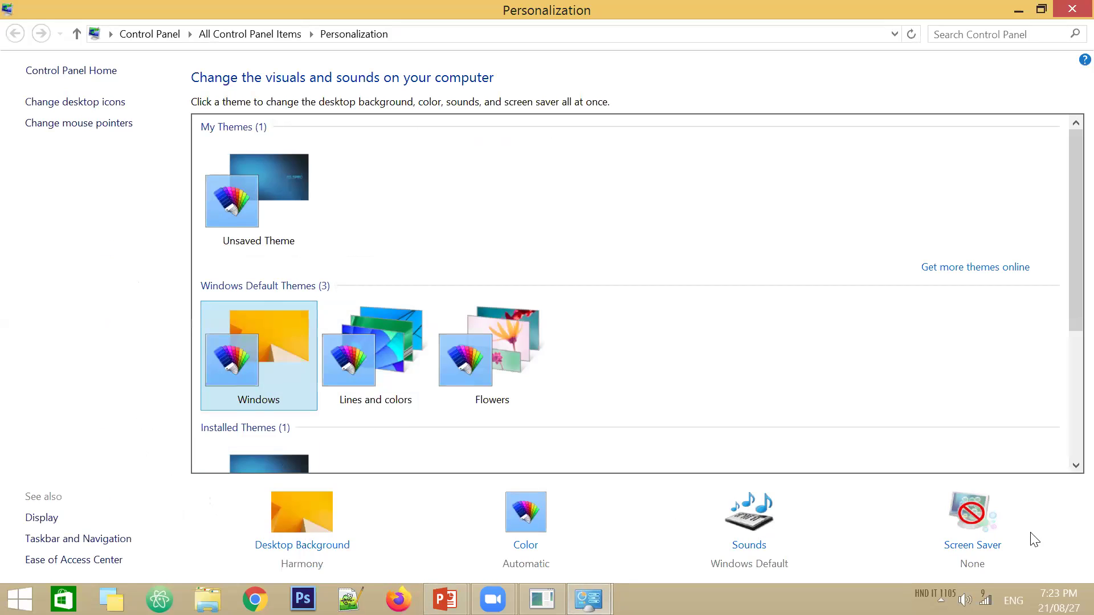
pyautogui.scroll(-3, 798, 400)
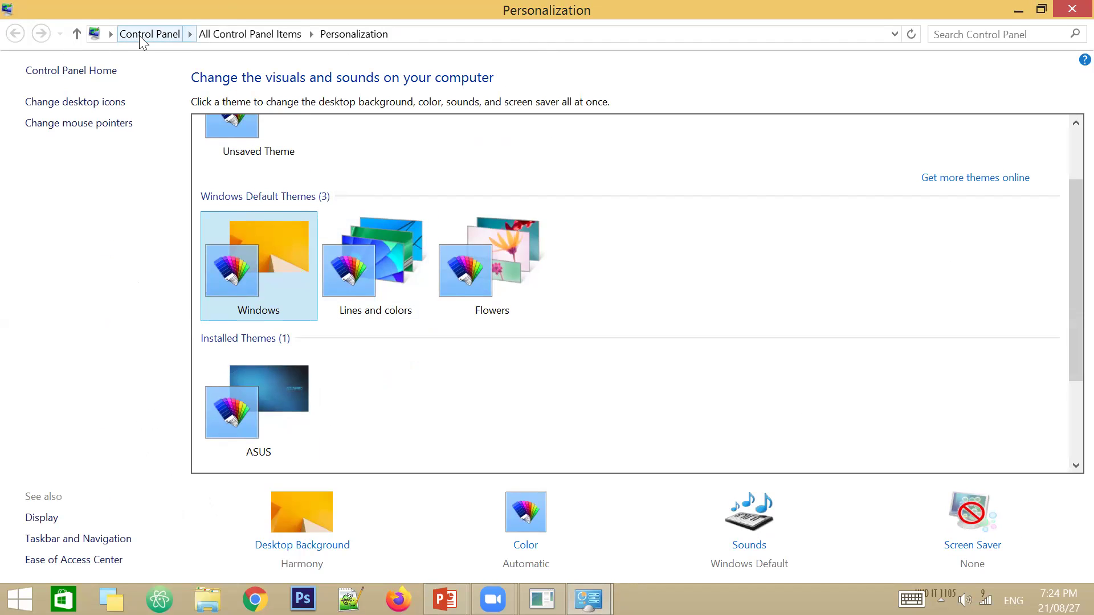
pyautogui.click(1019, 10)
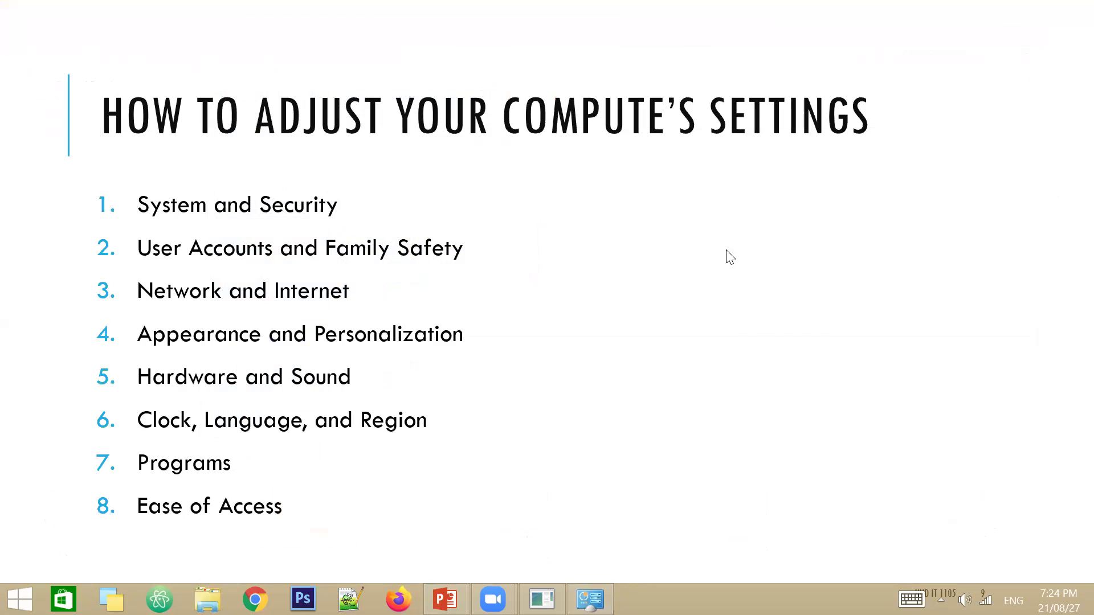
# Return to the desktop and reopen the Personalization settings from there
pyautogui.click(1091, 601)
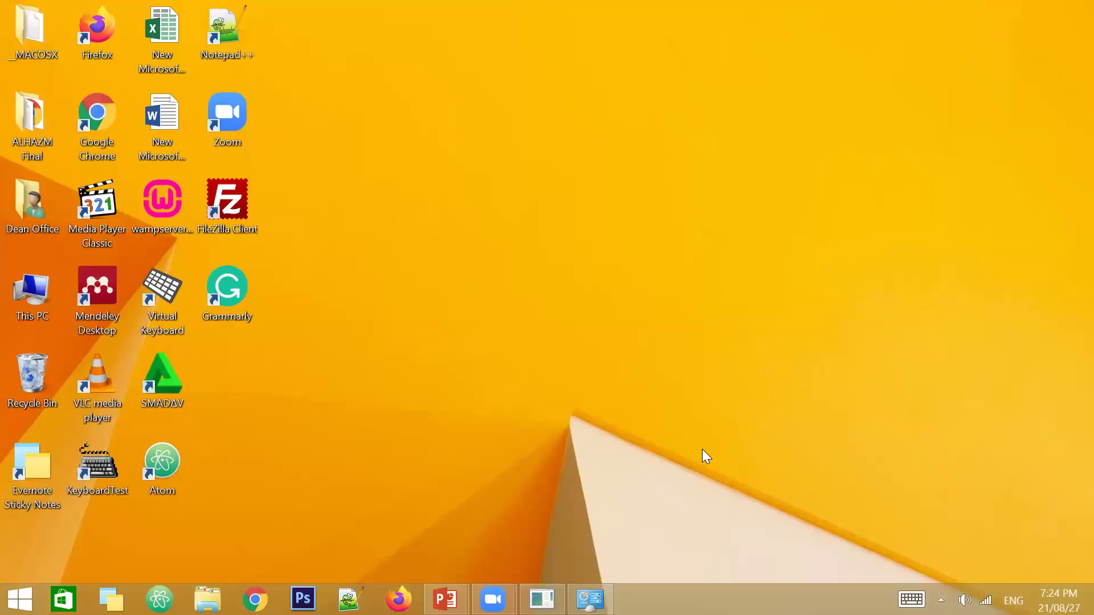
pyautogui.rightClick(581, 264)
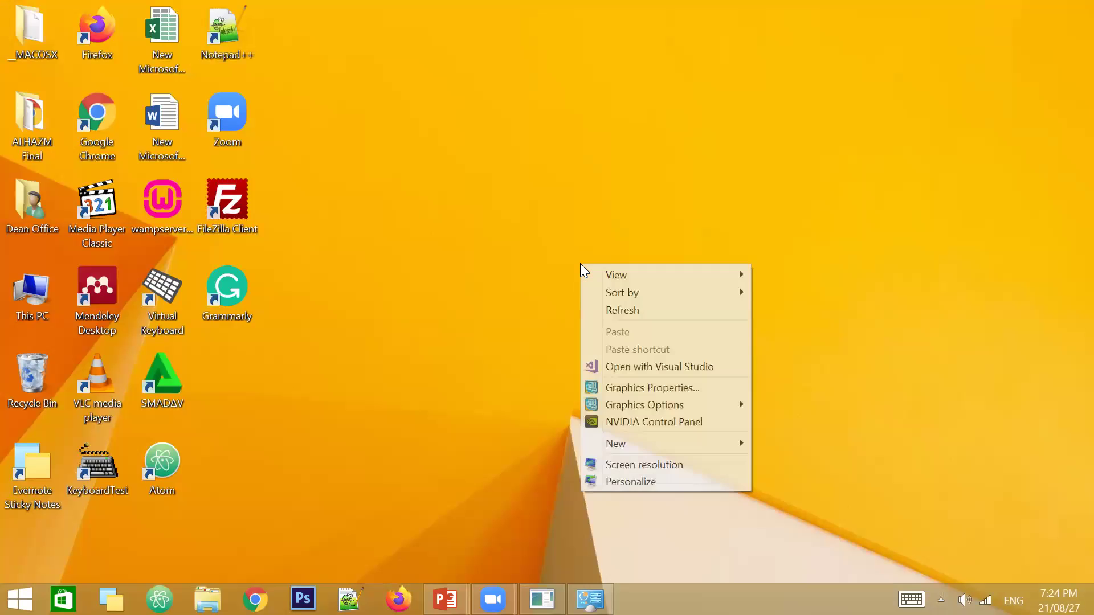
pyautogui.click(626, 485)
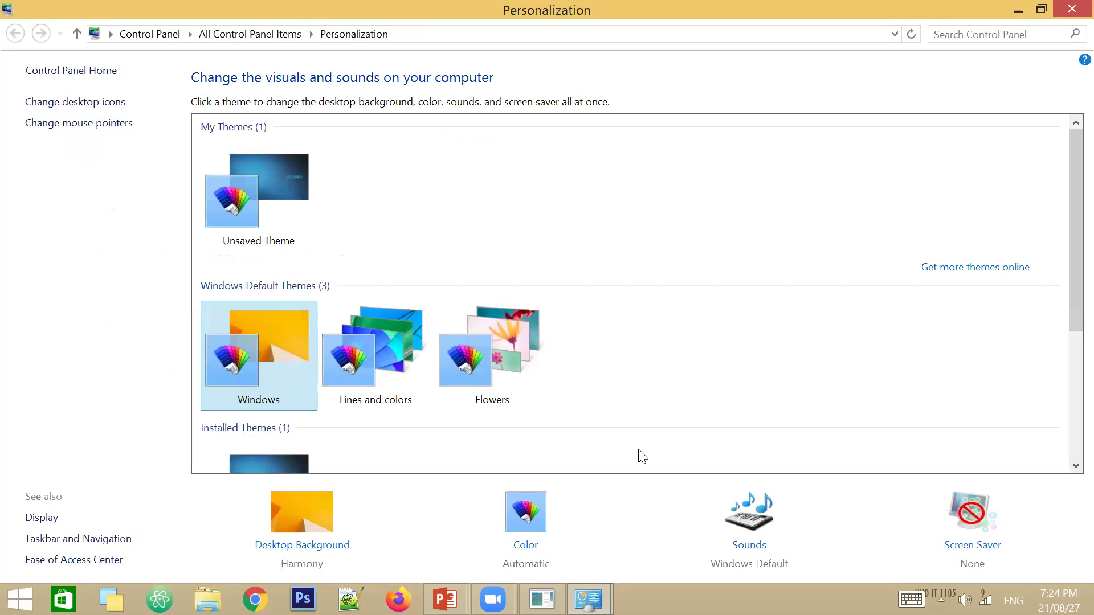
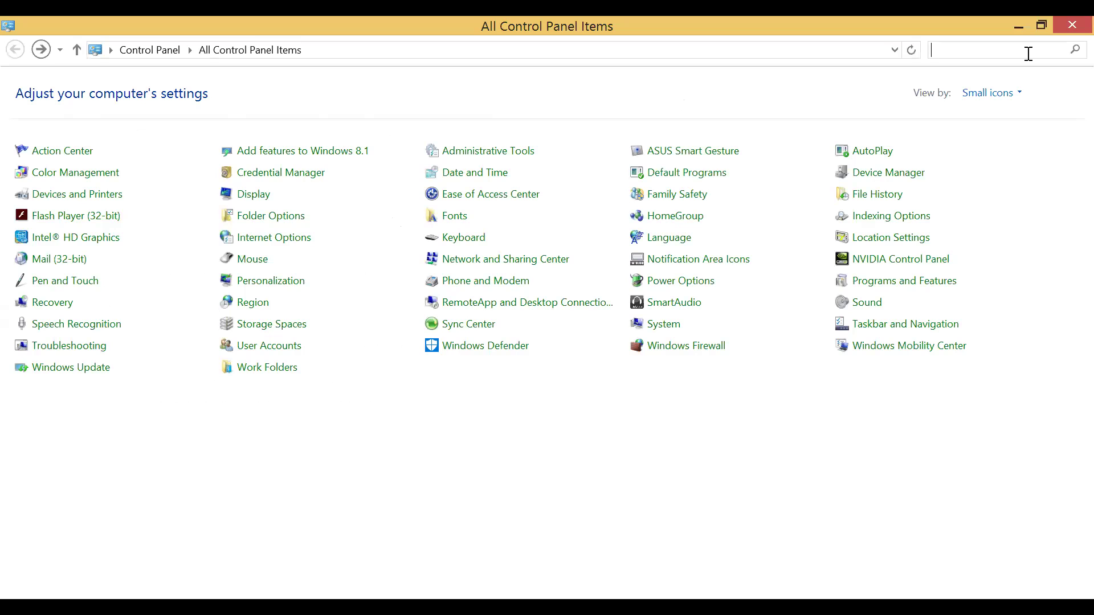
# Search Control Panel for "back" and clear the search
pyautogui.write('ba')
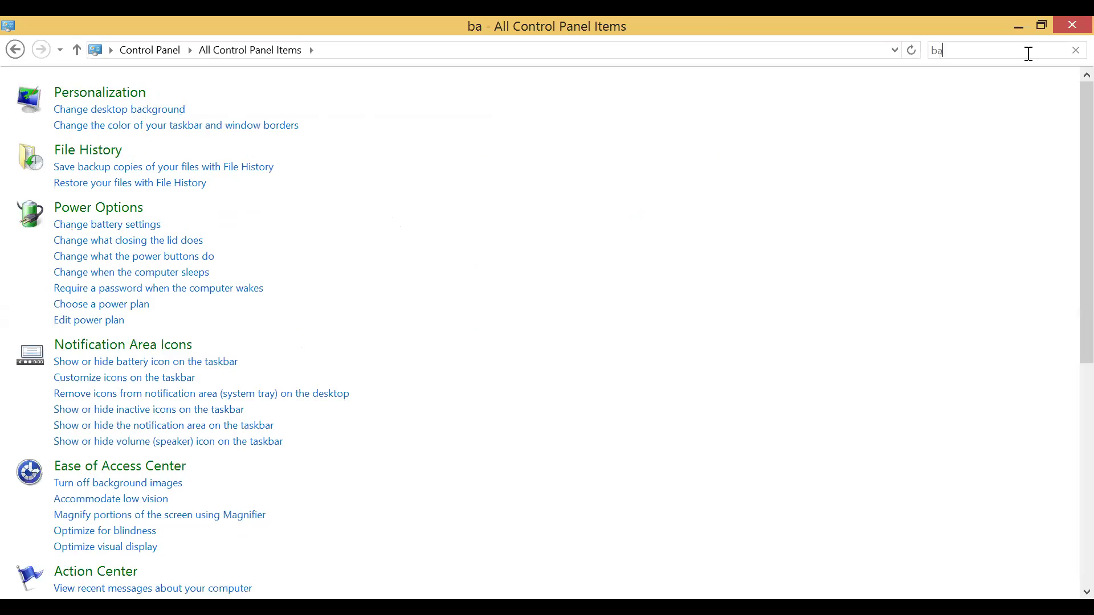
pyautogui.write('ck')
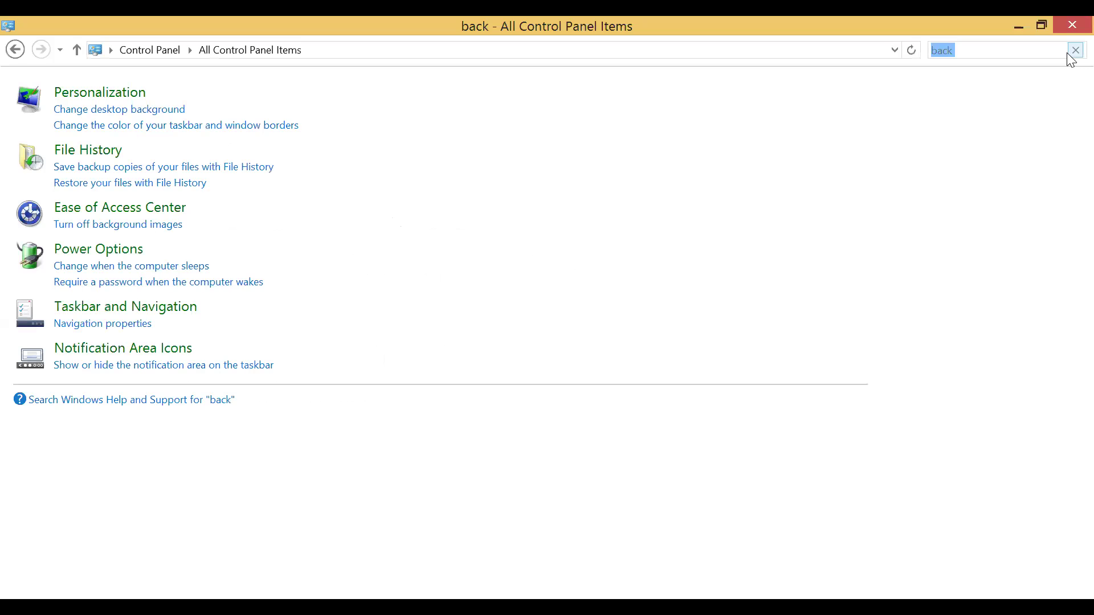
pyautogui.click(1075, 50)
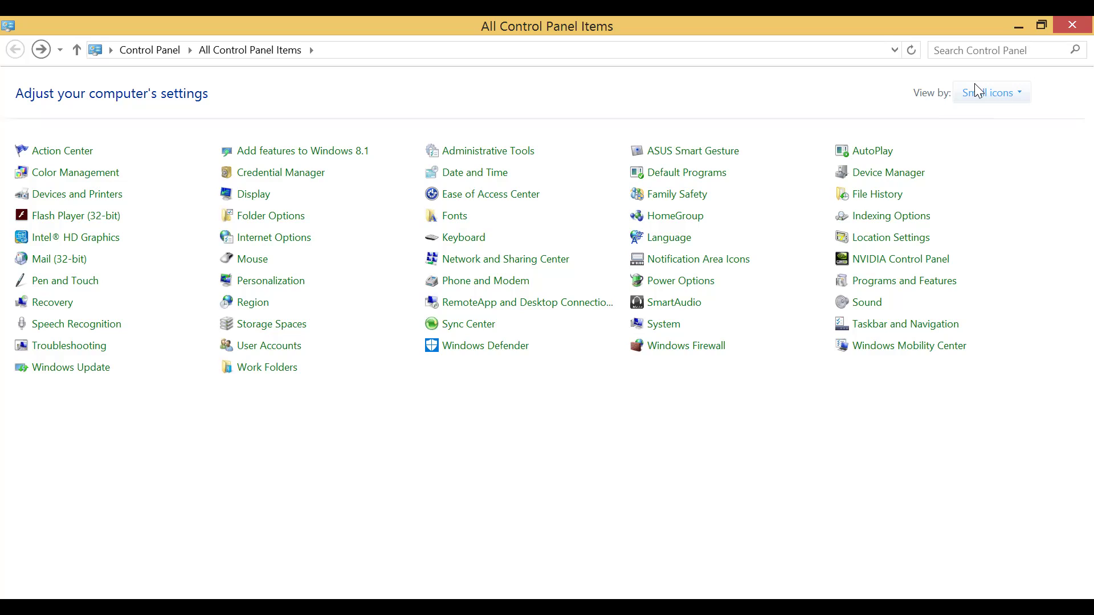
# Search Control Panel for "update" and open Windows Update
pyautogui.click(978, 50)
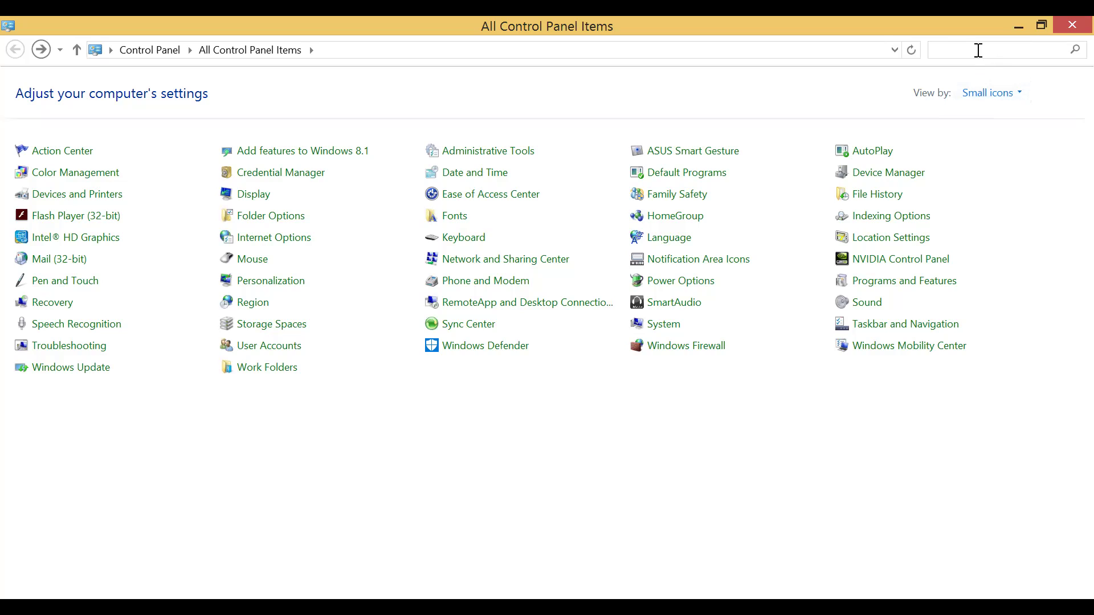
pyautogui.write('u')
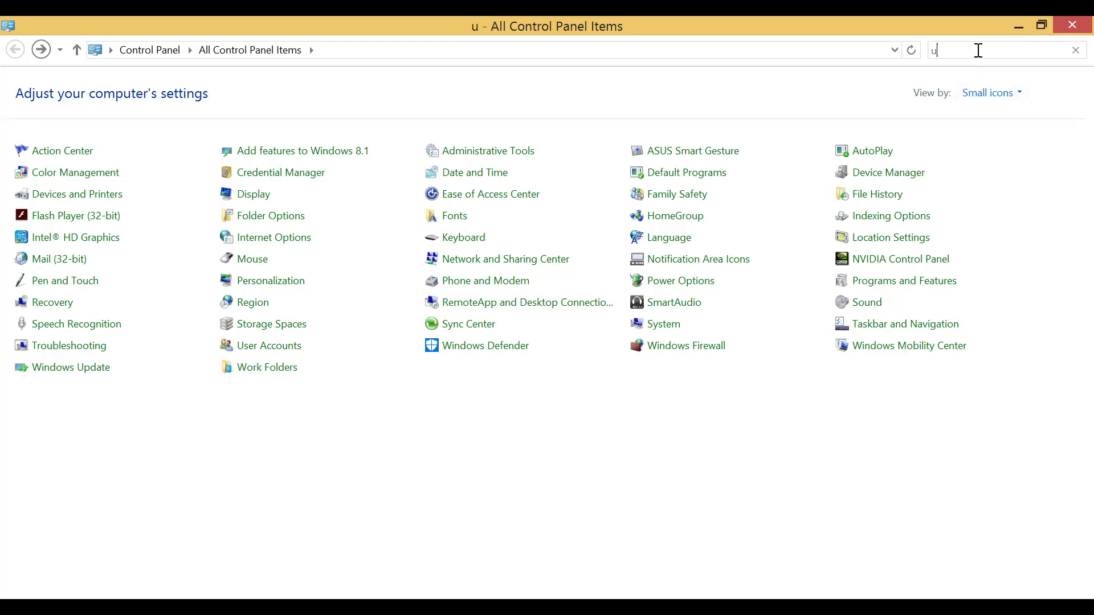
pyautogui.write('pdate')
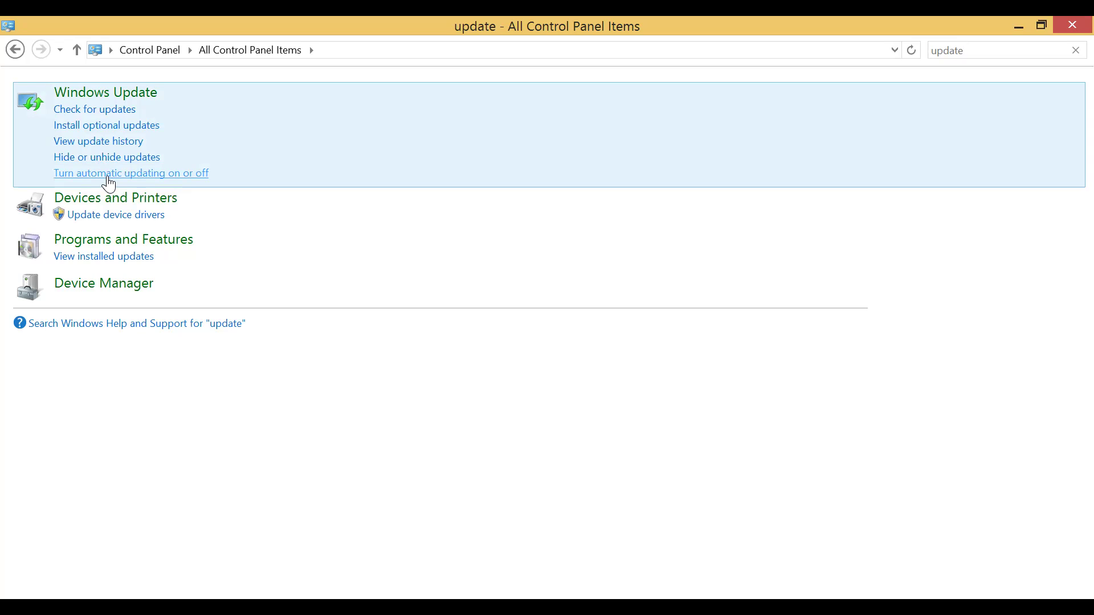
pyautogui.click(111, 98)
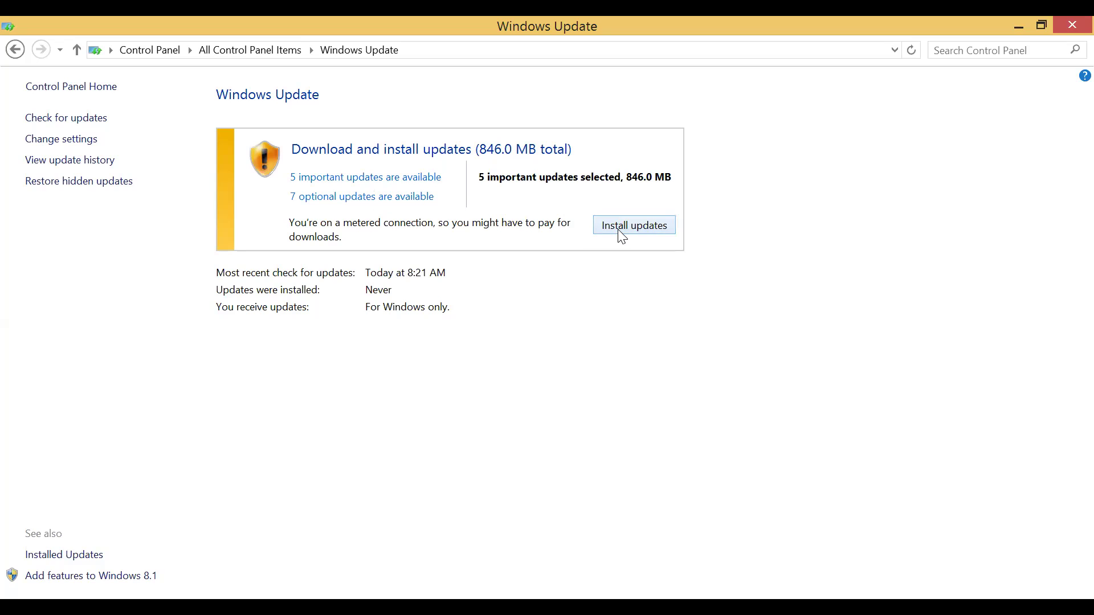
# Try deselecting the four Windows 8.1 updates in the important updates list and go back without installing anything
pyautogui.click(381, 179)
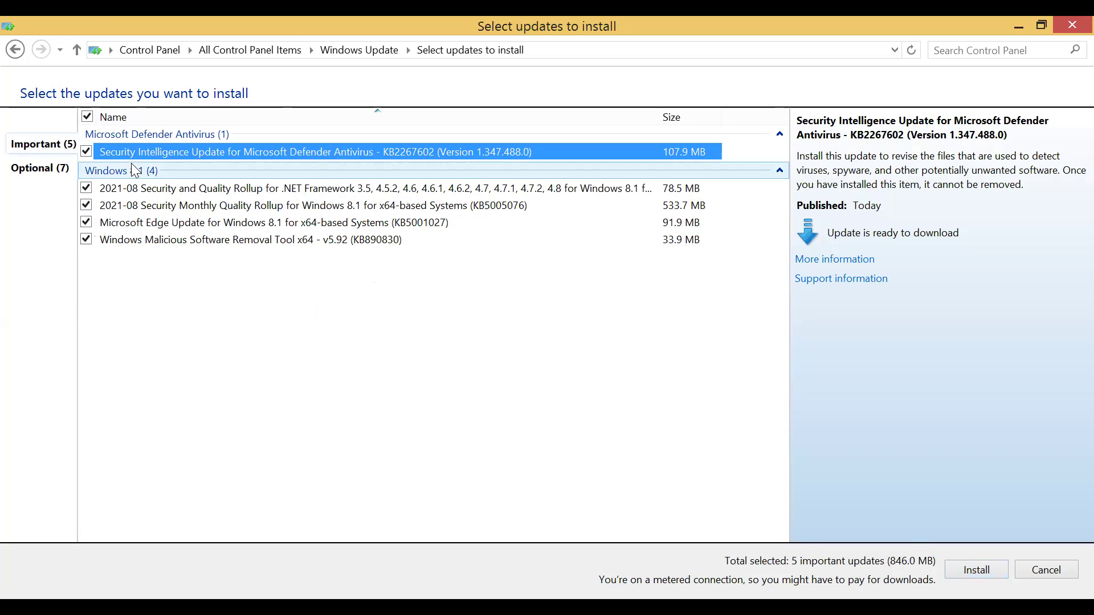
pyautogui.click(86, 189)
pyautogui.click(87, 205)
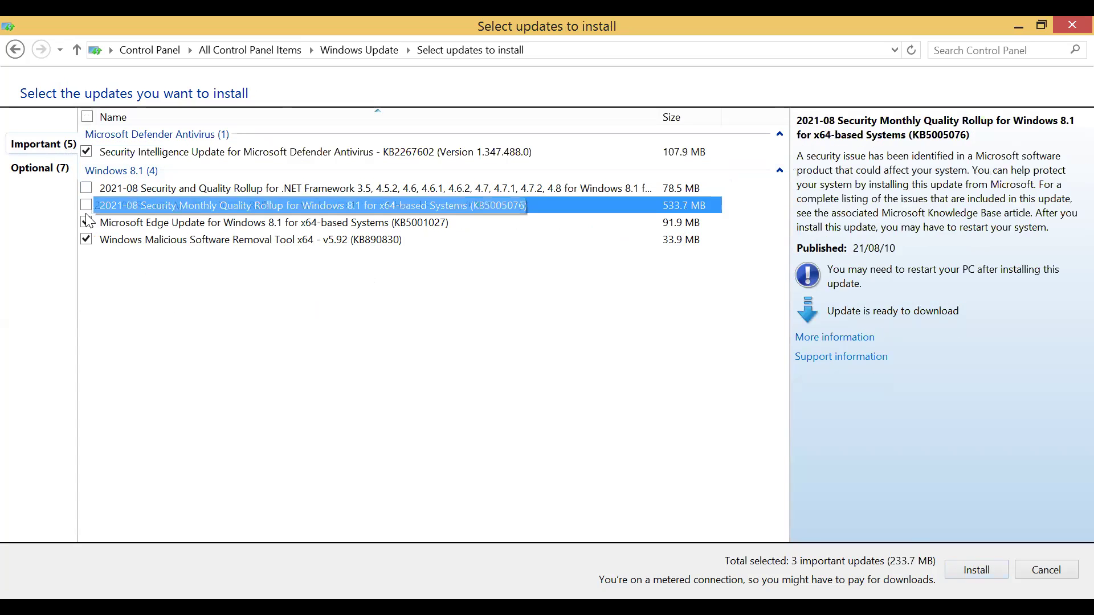
pyautogui.click(87, 222)
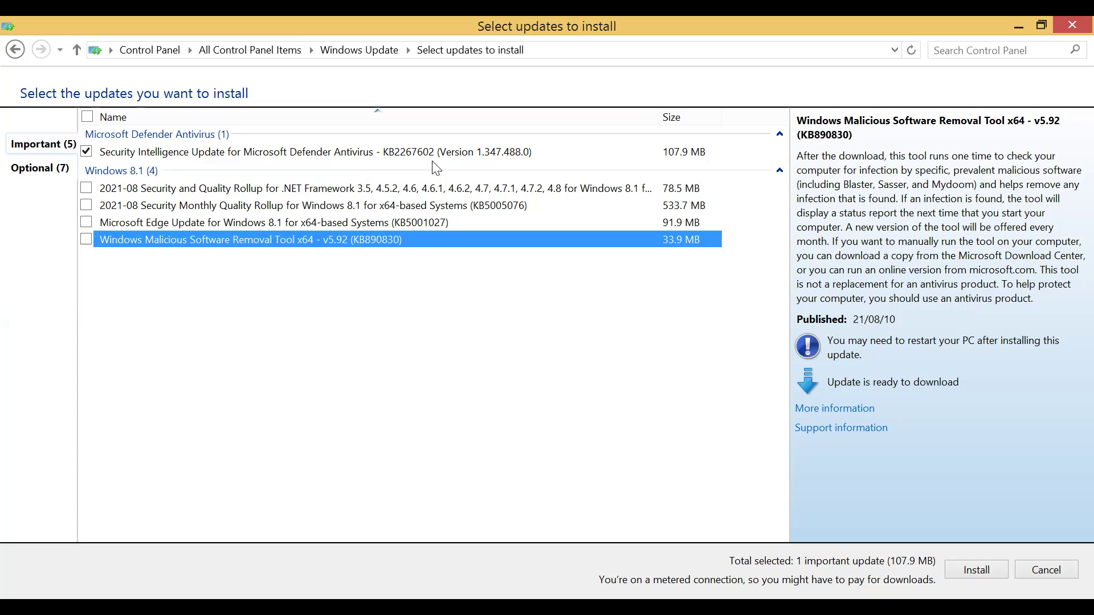
pyautogui.click(15, 50)
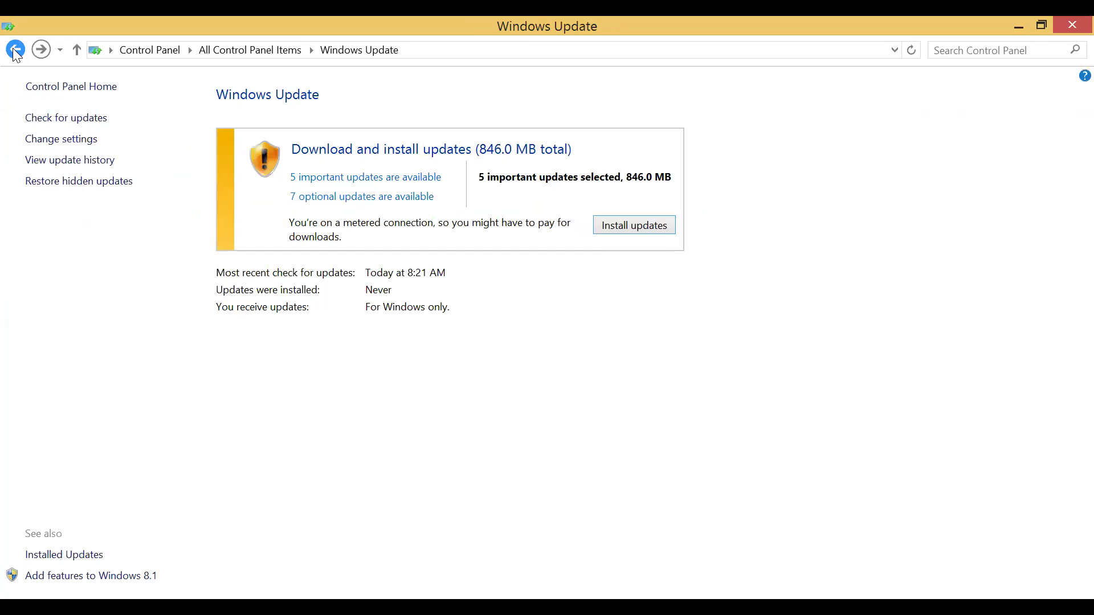
# View the Windows Update history and examine the list of installed updates
pyautogui.click(43, 161)
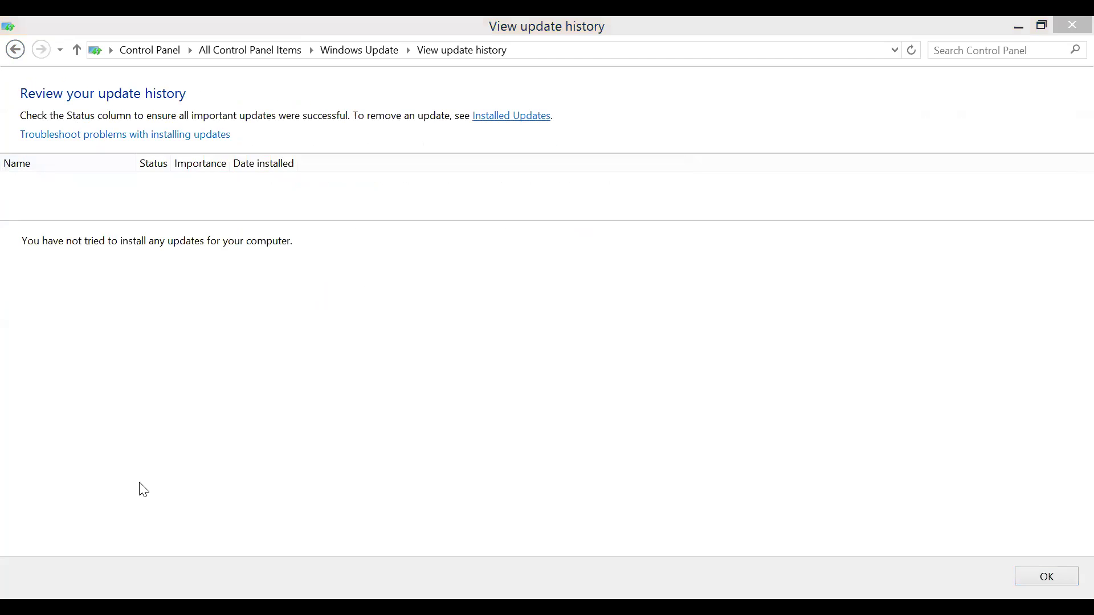
pyautogui.click(151, 298)
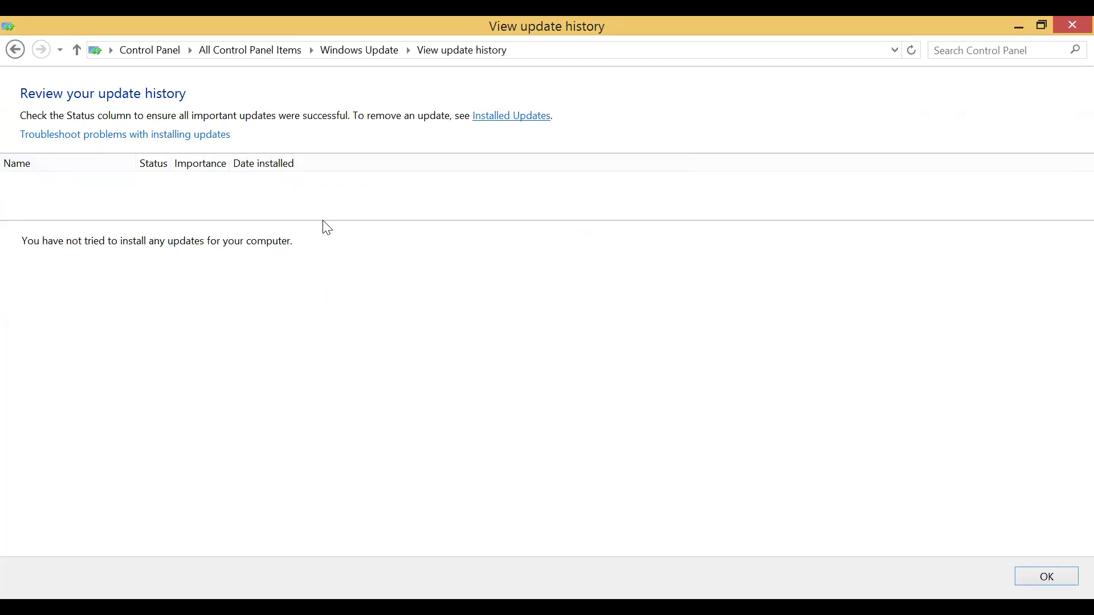
pyautogui.click(516, 116)
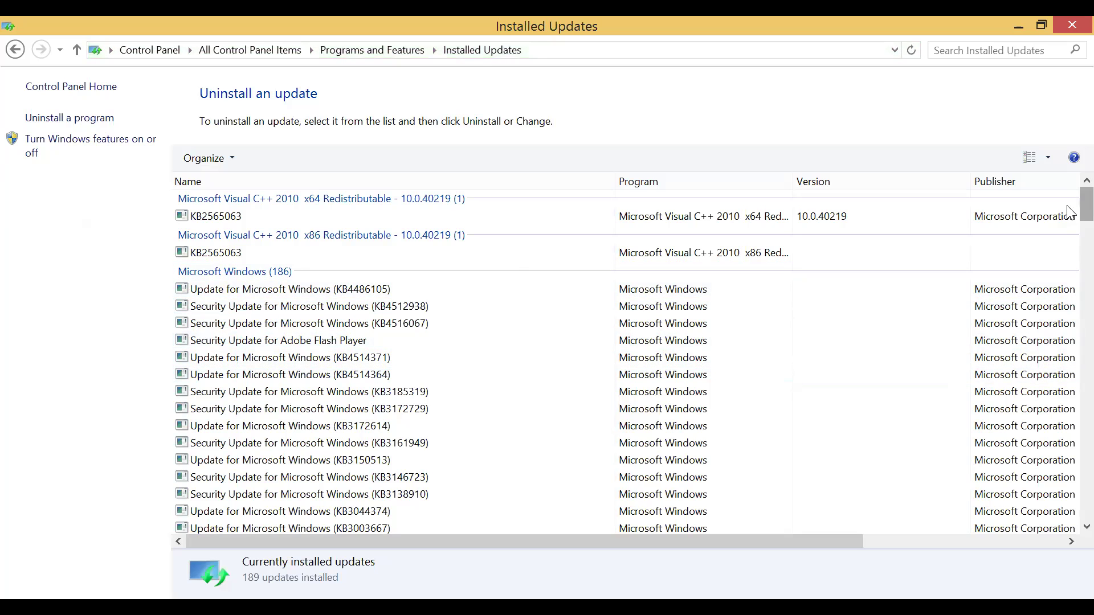
pyautogui.moveTo(1069, 215); pyautogui.dragTo(1067, 182)
# Open the option to turn Windows features on or off, and go back to the "update" search results
pyautogui.click(93, 143)
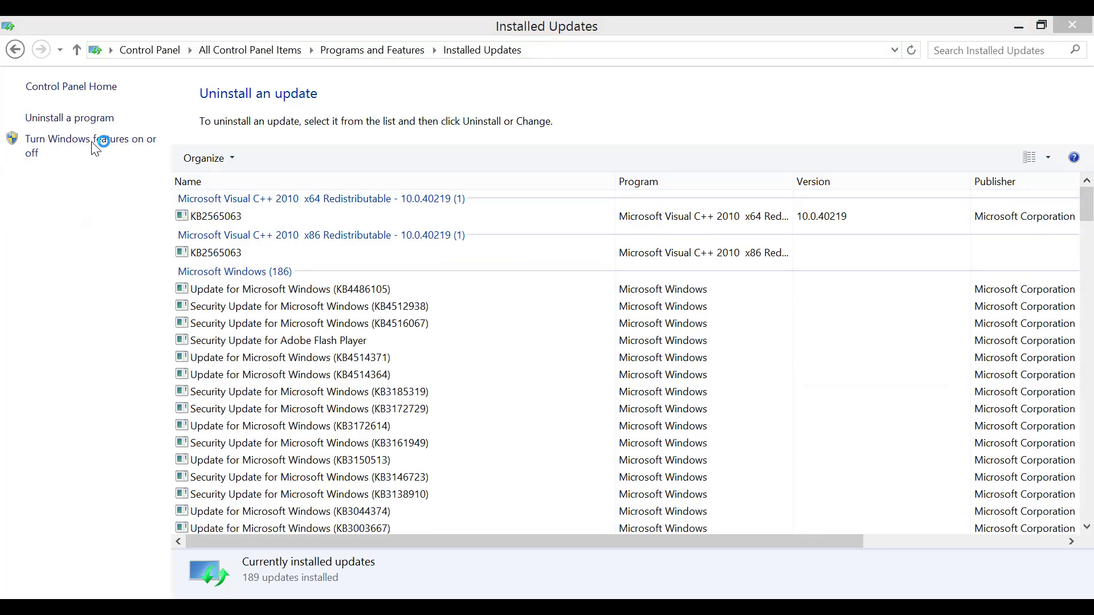
pyautogui.click(14, 57)
pyautogui.click(13, 57)
pyautogui.click(13, 57)
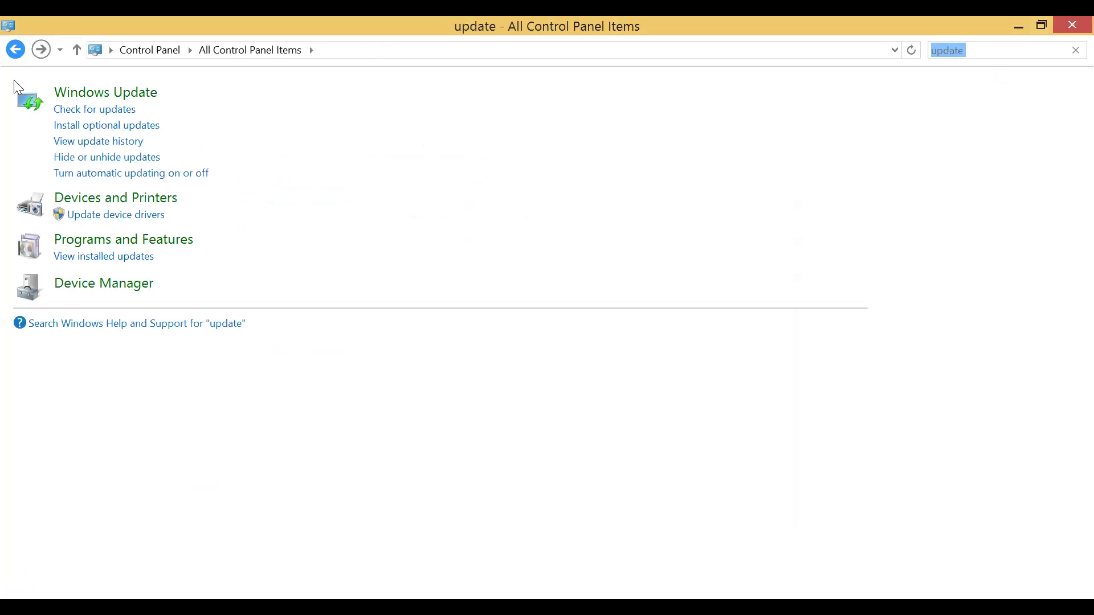
# Review the important update options in the automatic updating settings, keeping "Check for updates but let me choose whether to download and install them"
pyautogui.click(112, 174)
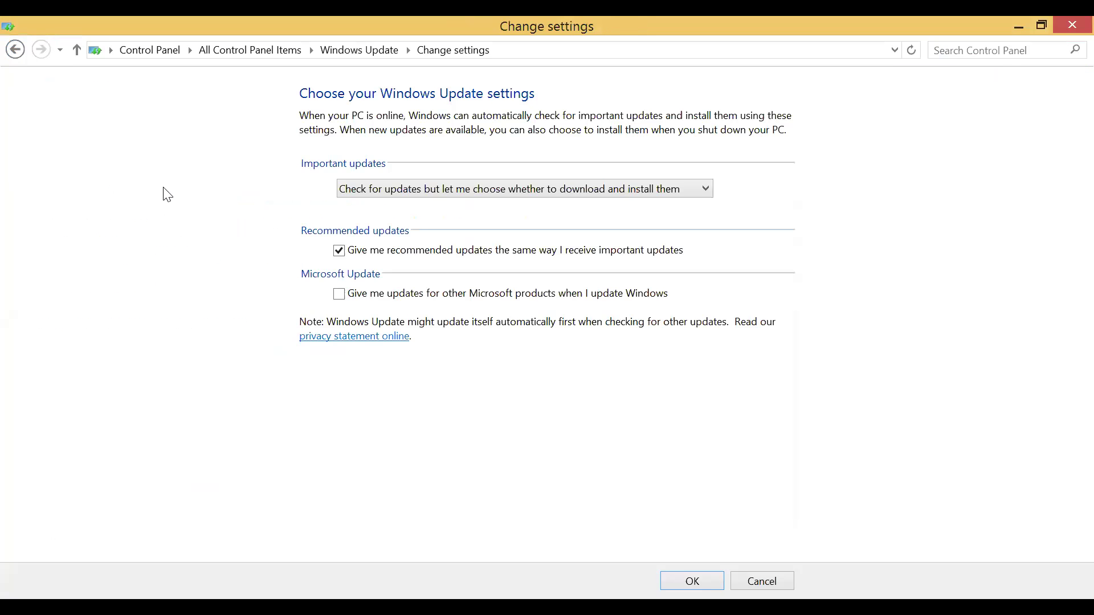
pyautogui.click(22, 51)
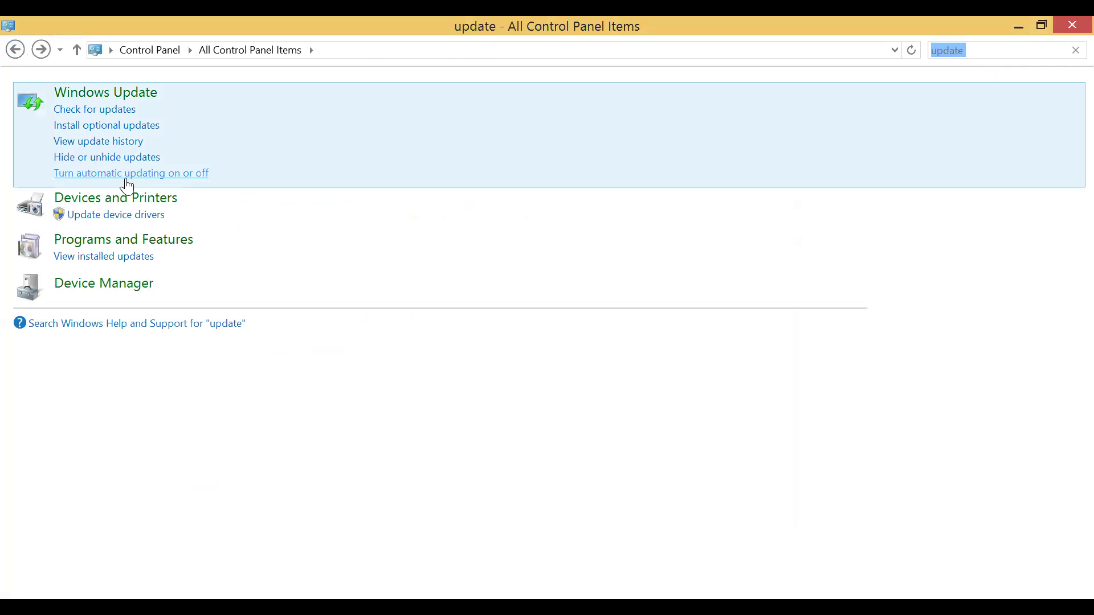
pyautogui.click(127, 176)
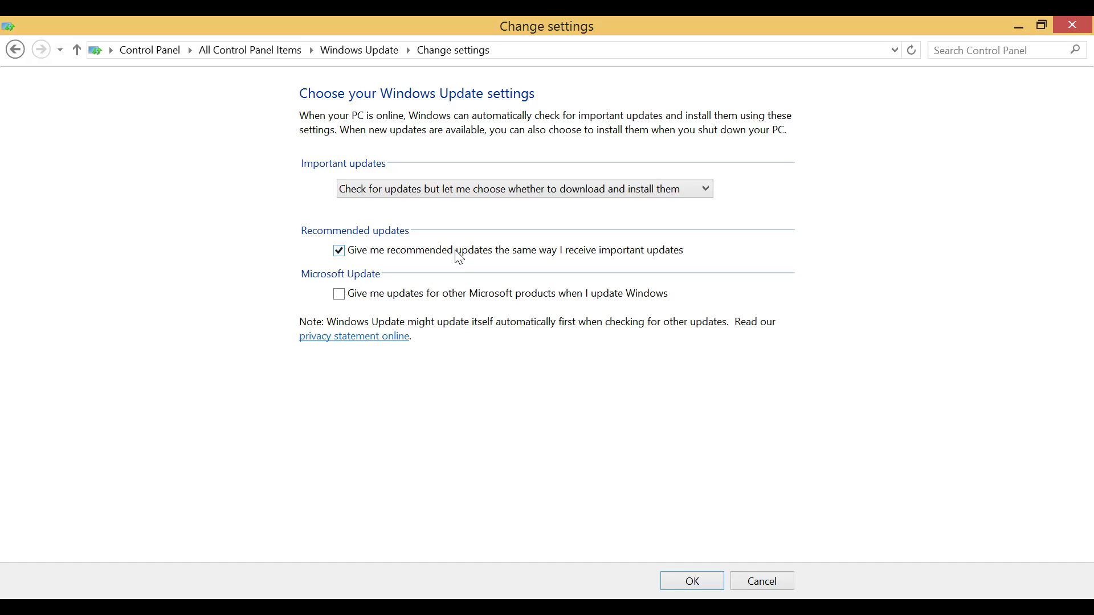
pyautogui.click(606, 193)
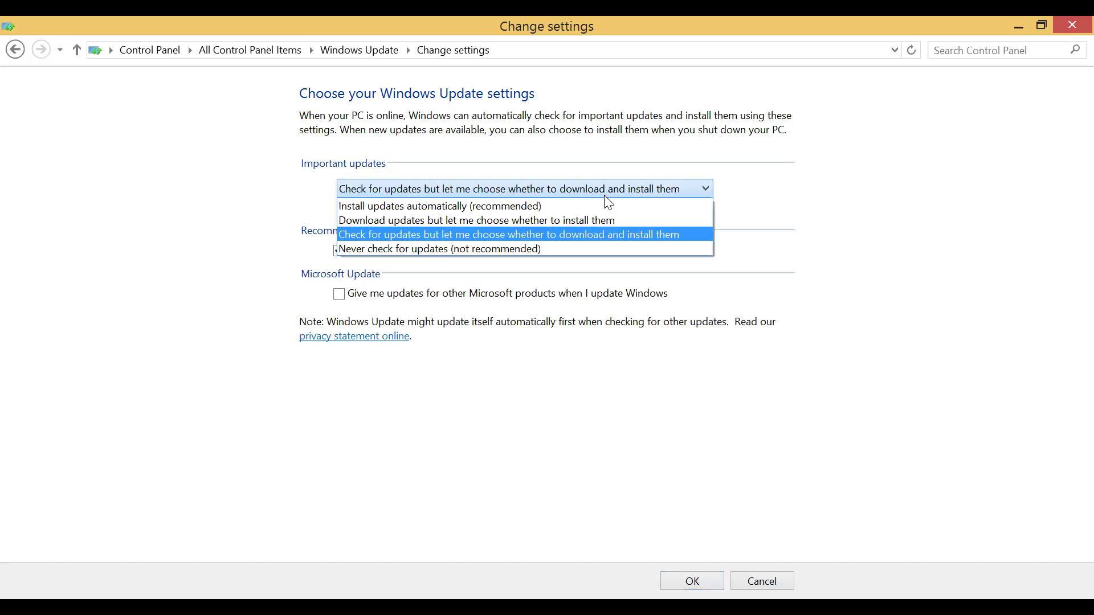
pyautogui.click(480, 235)
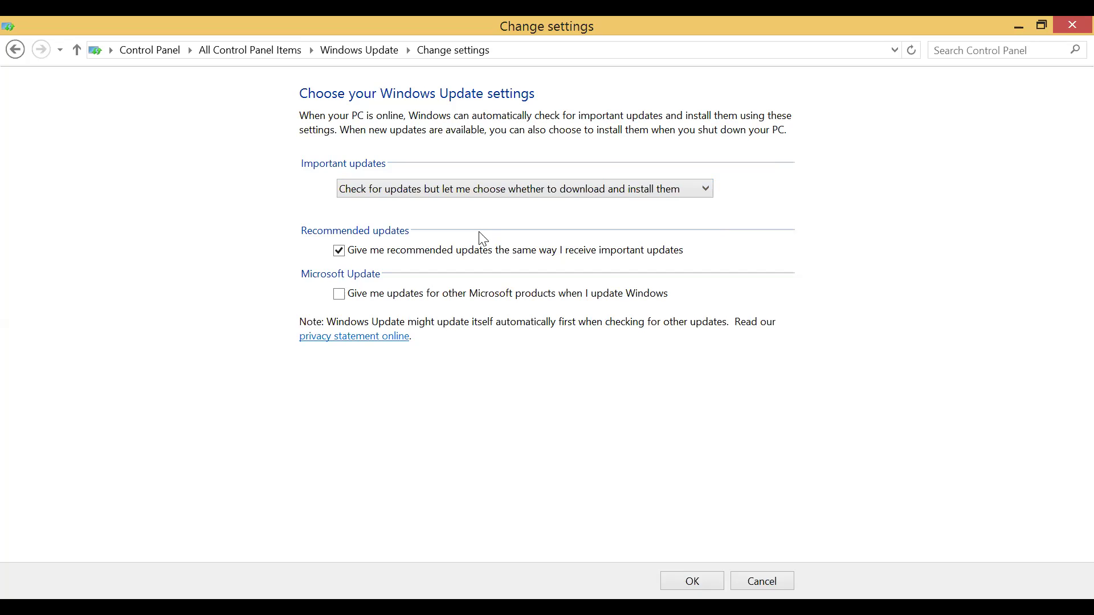
# Go back from the update settings and advance the slides past "System and Security" and "User Accounts and Family Safety"
pyautogui.click(16, 51)
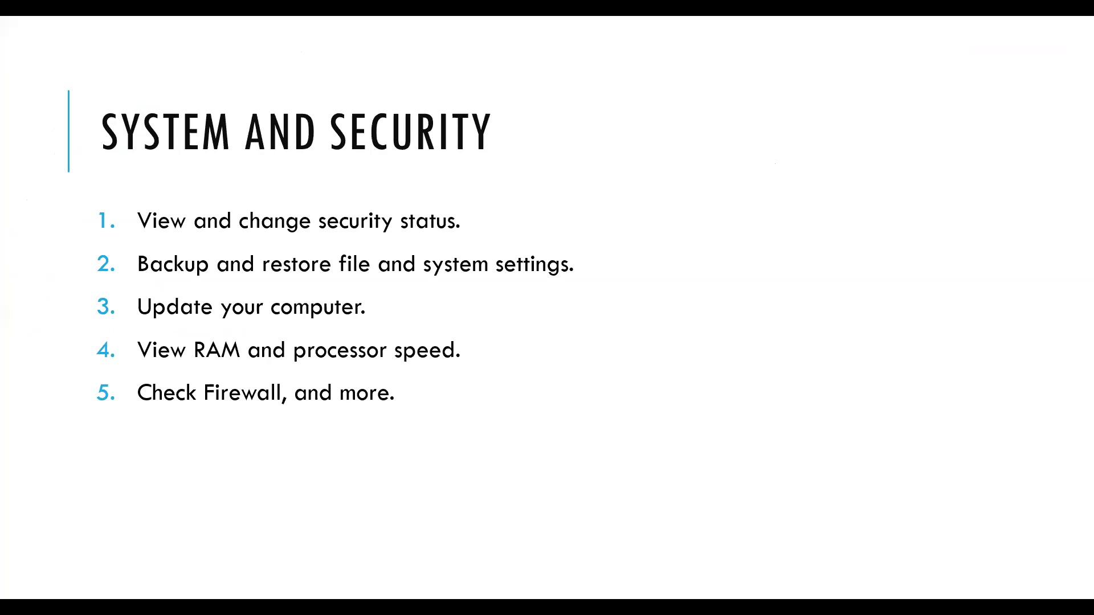
pyautogui.press('Right')
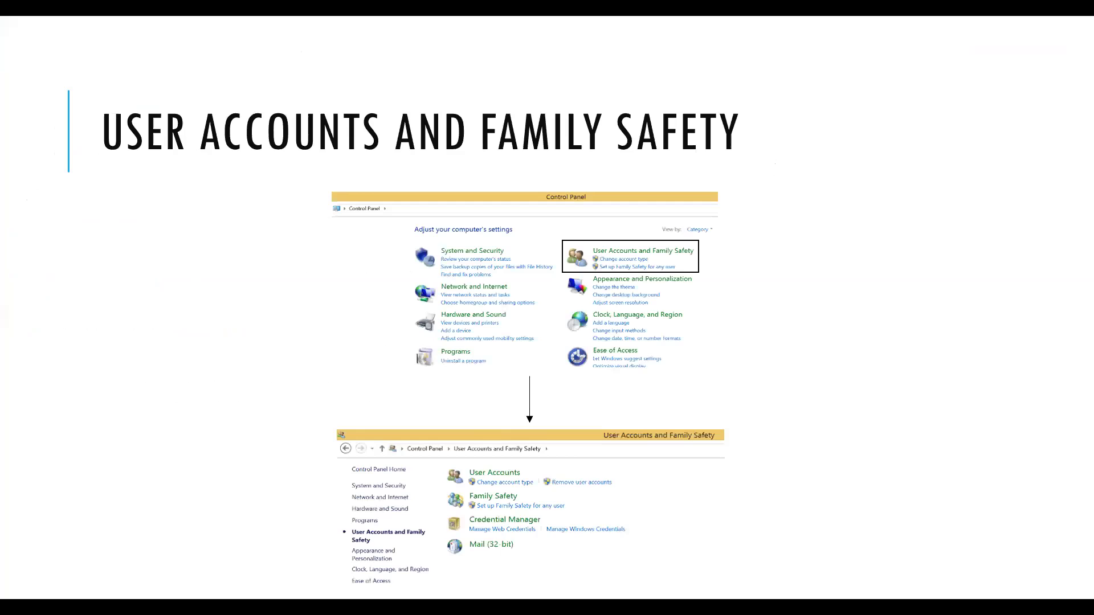
pyautogui.press('Right')
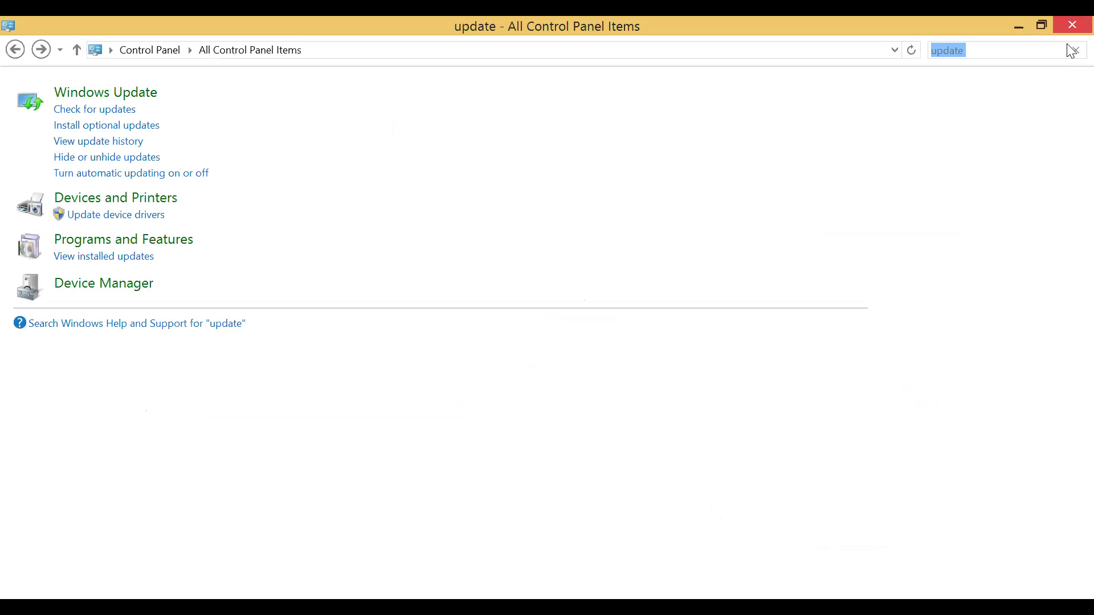
# Search the Control Panel for "font", open Fonts, and browse through the installed fonts
pyautogui.click(1071, 50)
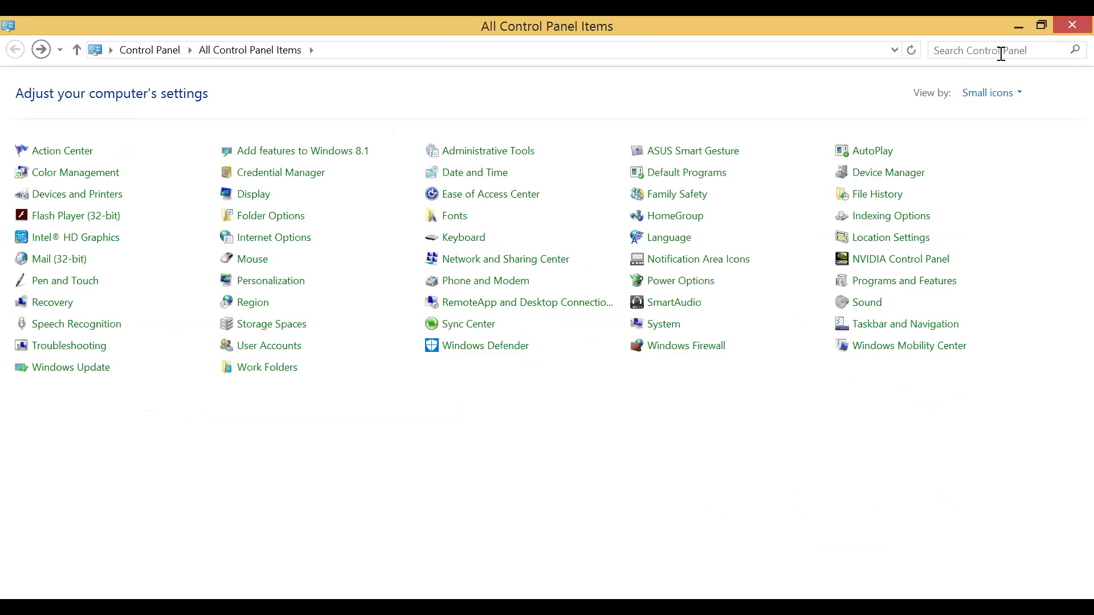
pyautogui.write('font')
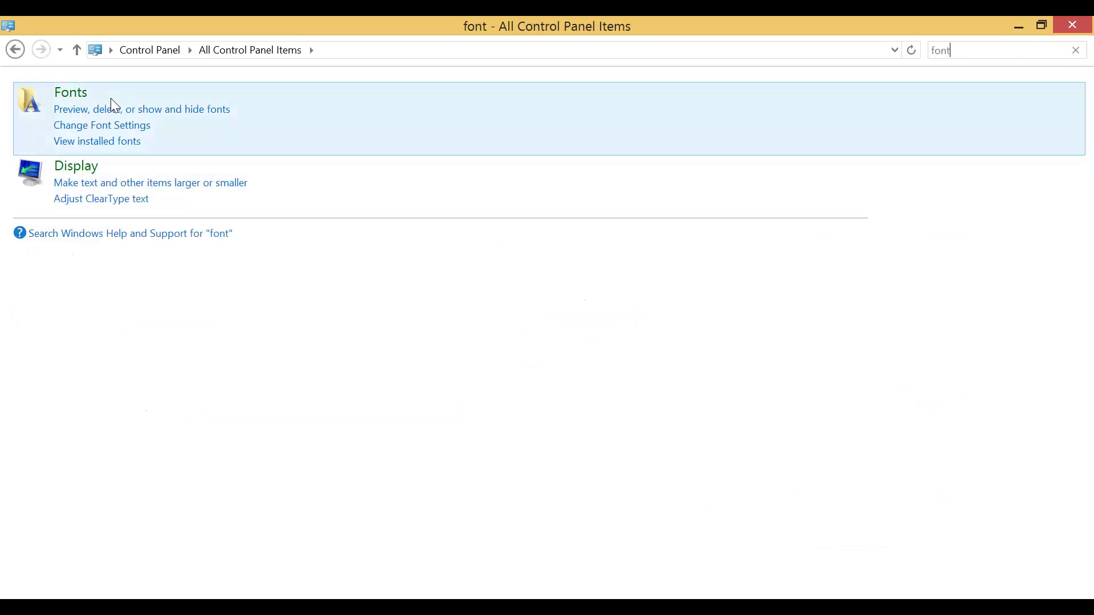
pyautogui.click(71, 93)
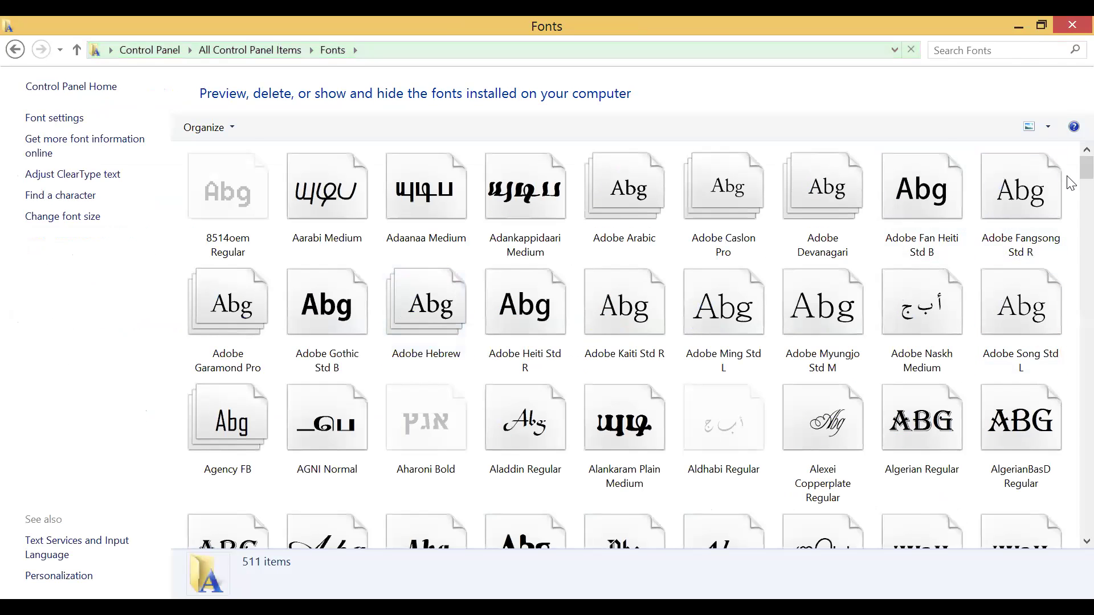
pyautogui.scroll(-15, 1070, 171)
pyautogui.scroll(-20, 1070, 322)
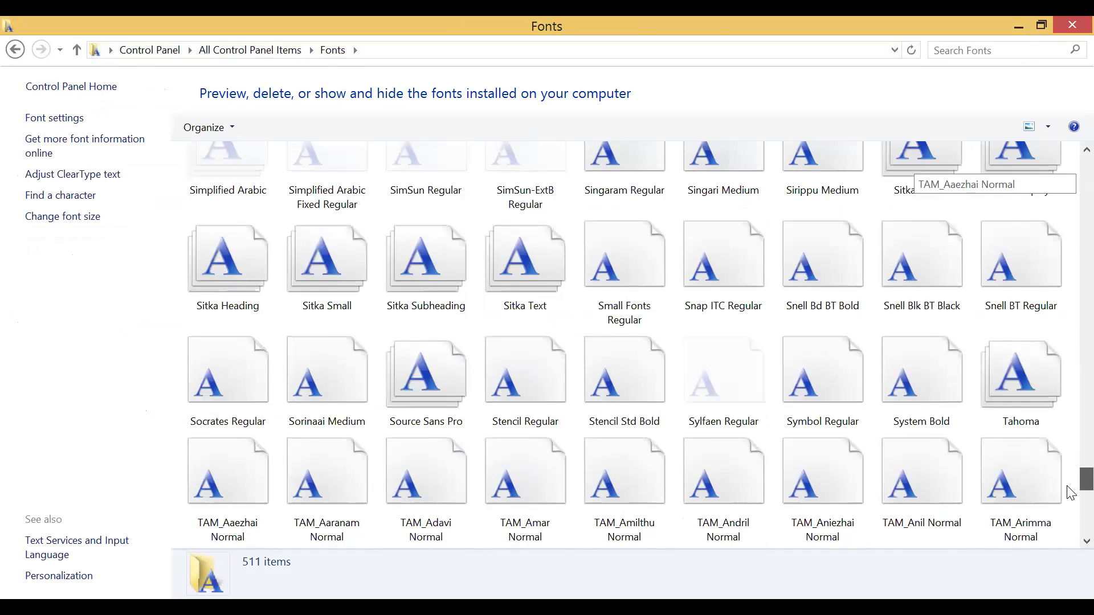
pyautogui.press('Home')
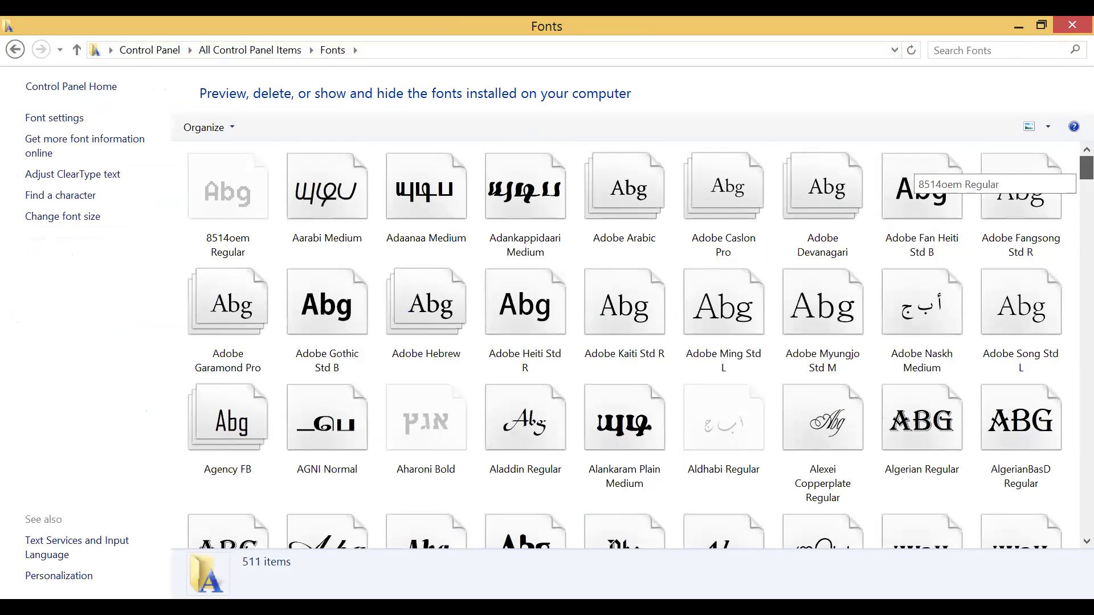
# Search the installed fonts for "kala" and select Kalaham Medium
pyautogui.click(997, 52)
pyautogui.write('kala')
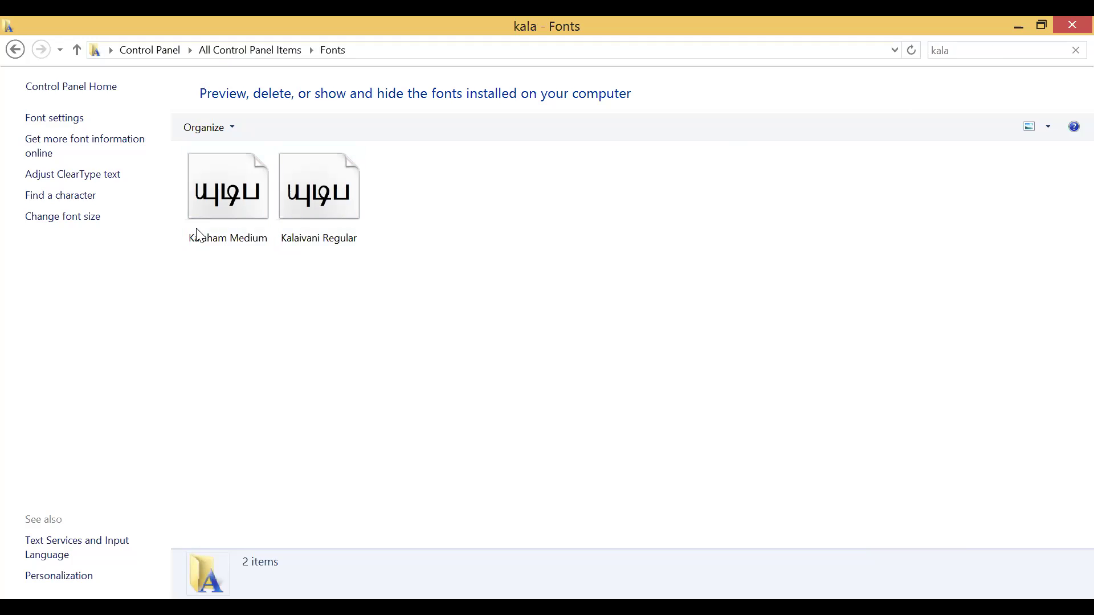
pyautogui.click(251, 240)
# Search the installed fonts for "traditiona", and clear that search to look for "abc" instead
pyautogui.click(961, 49)
pyautogui.press('BackSpace')
pyautogui.press('BackSpace')
pyautogui.press('BackSpace')
pyautogui.press('BackSpace')
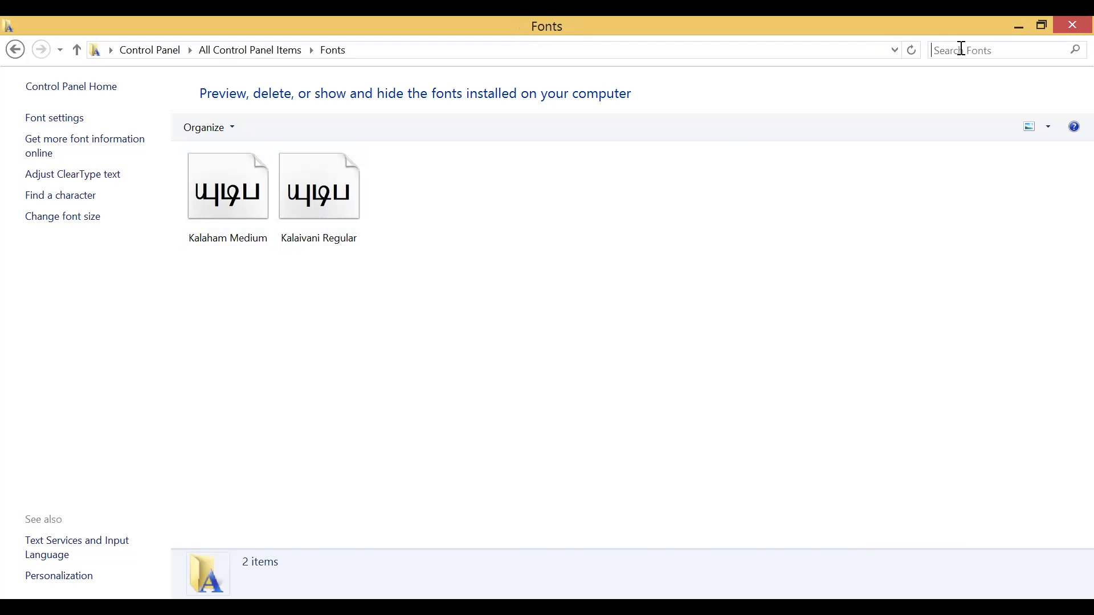
pyautogui.write('traditiona')
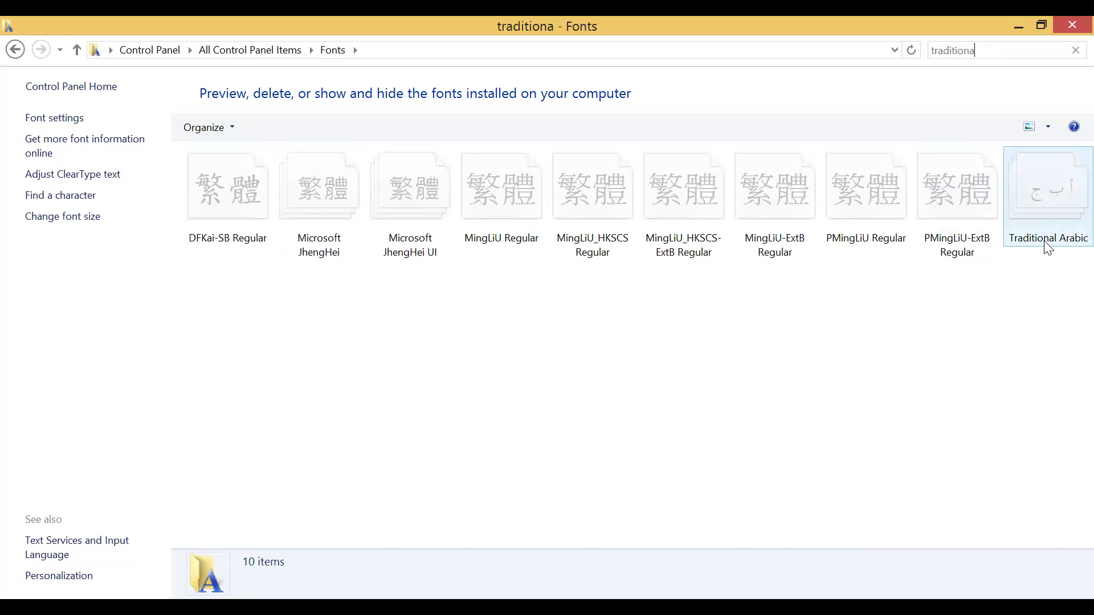
pyautogui.click(1067, 55)
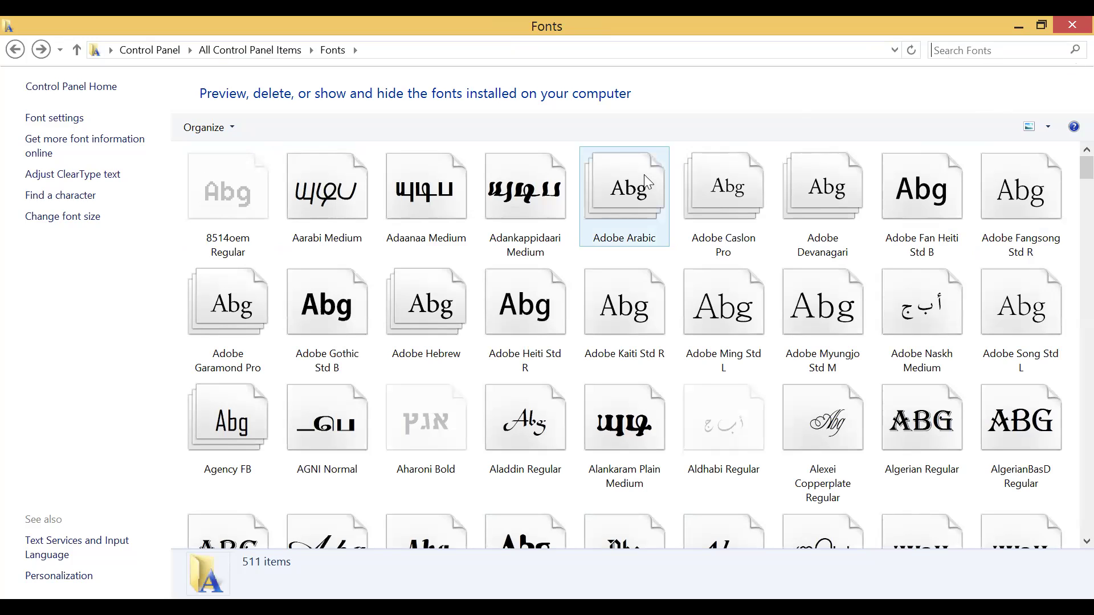
pyautogui.click(1025, 51)
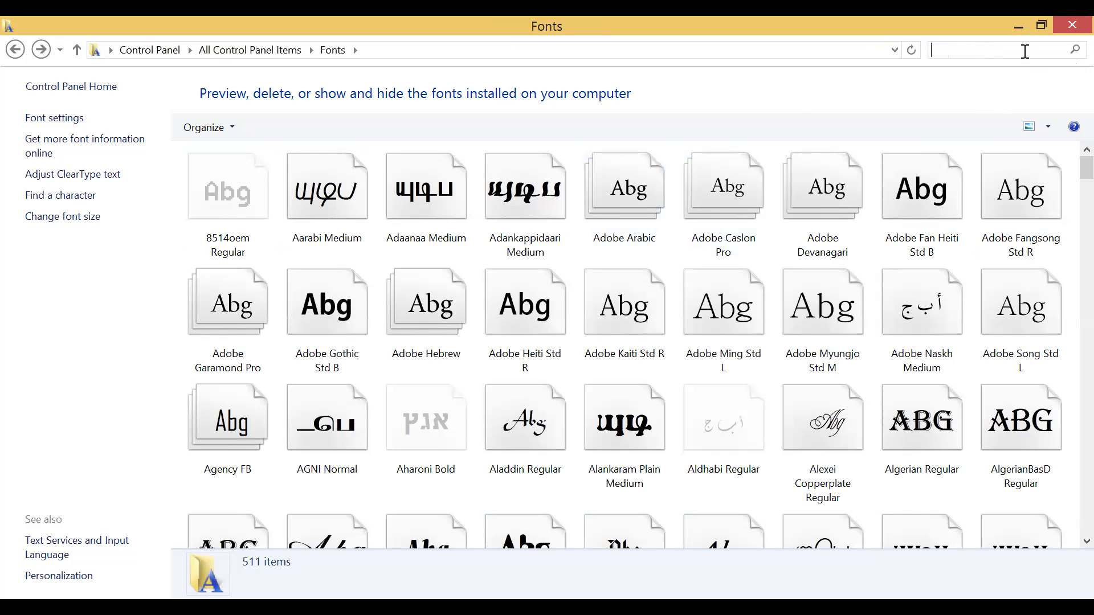
pyautogui.write('abc')
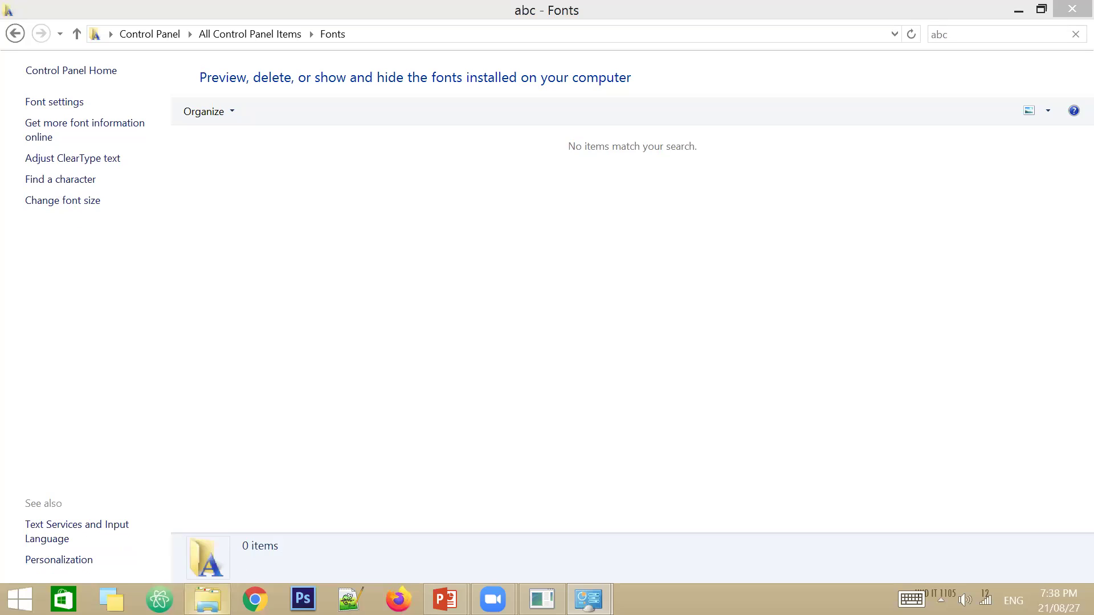
# Switch to the This PC window in File Explorer and close the Personalization window
pyautogui.click(207, 600)
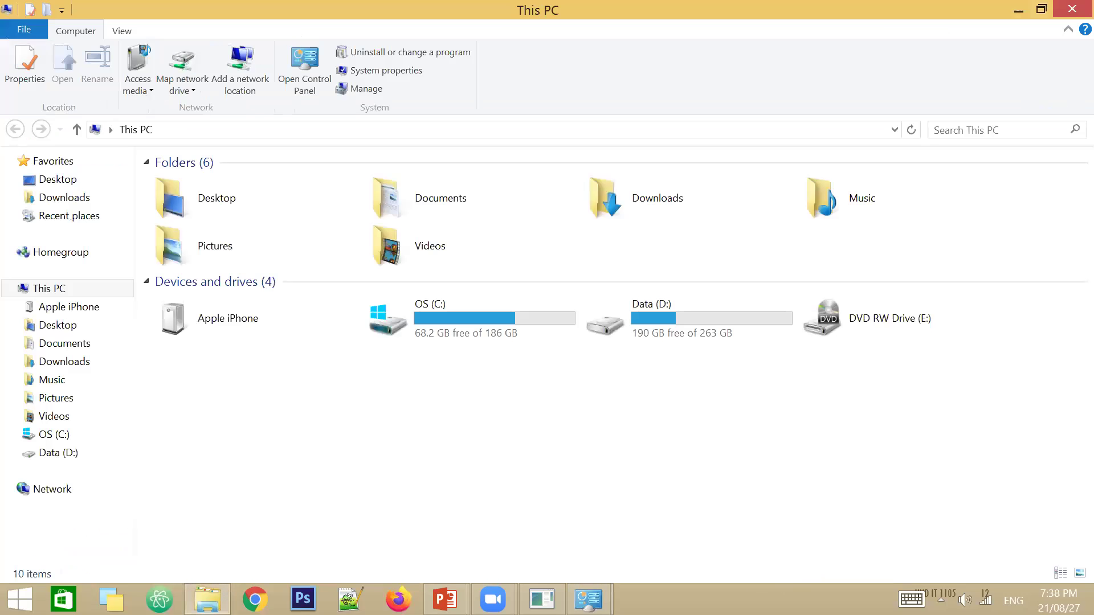
pyautogui.moveTo(588, 599)
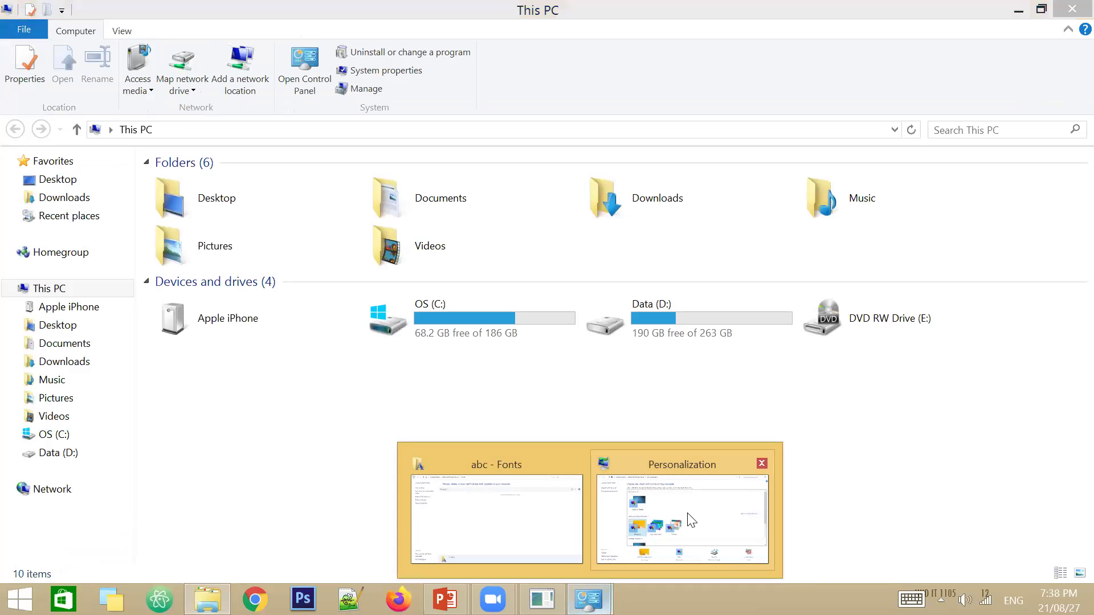
pyautogui.click(762, 463)
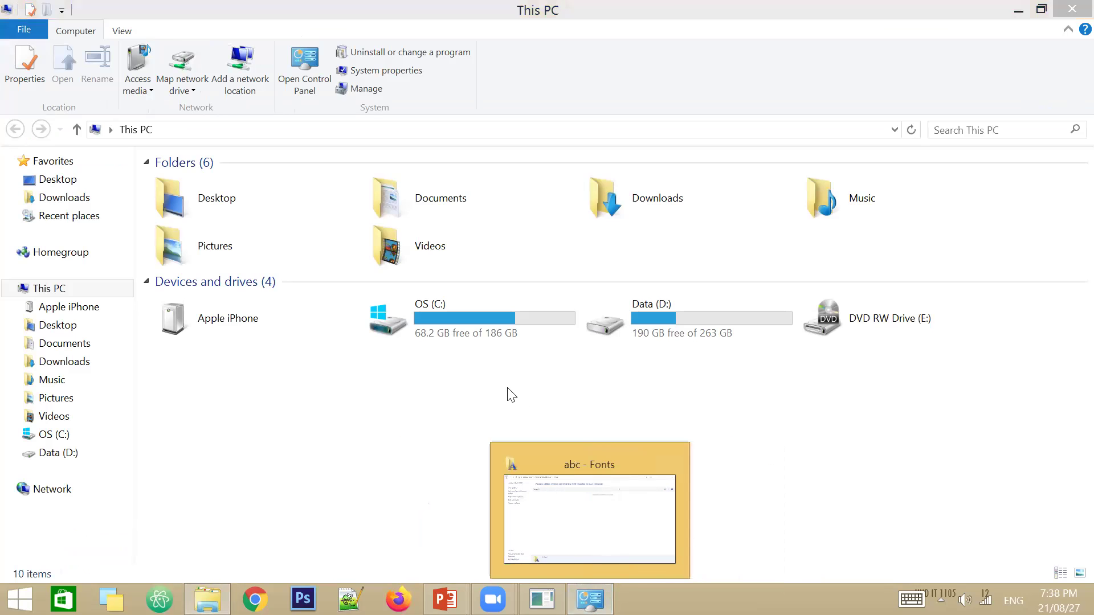
# Look through the Program Files and Program Files (x86) folders on drive C: for a fonts folder, and return to the drive's root
pyautogui.doubleClick(486, 326)
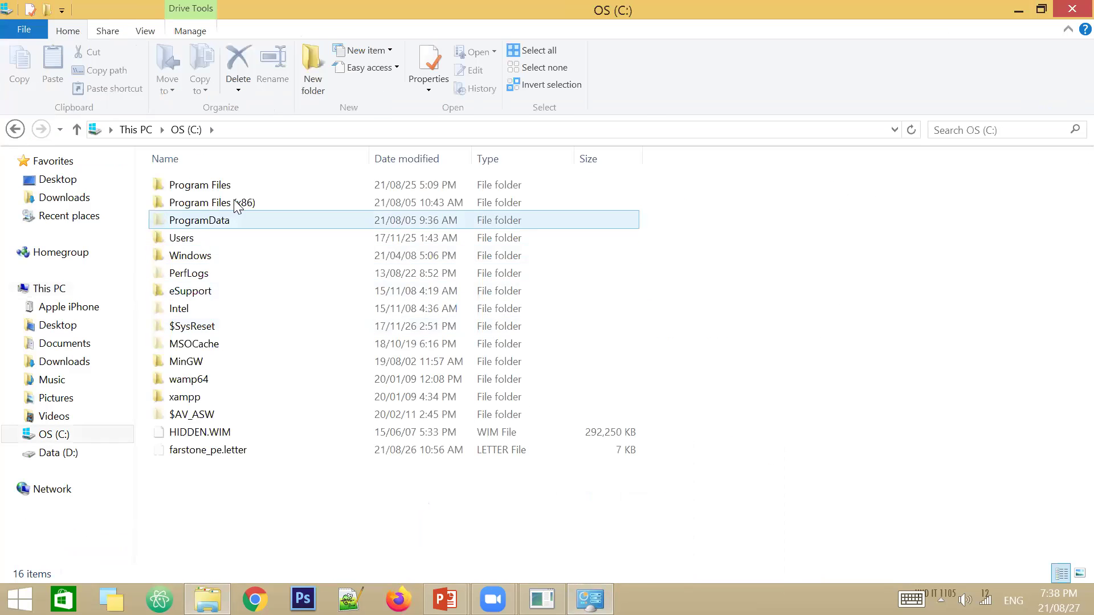
pyautogui.doubleClick(246, 188)
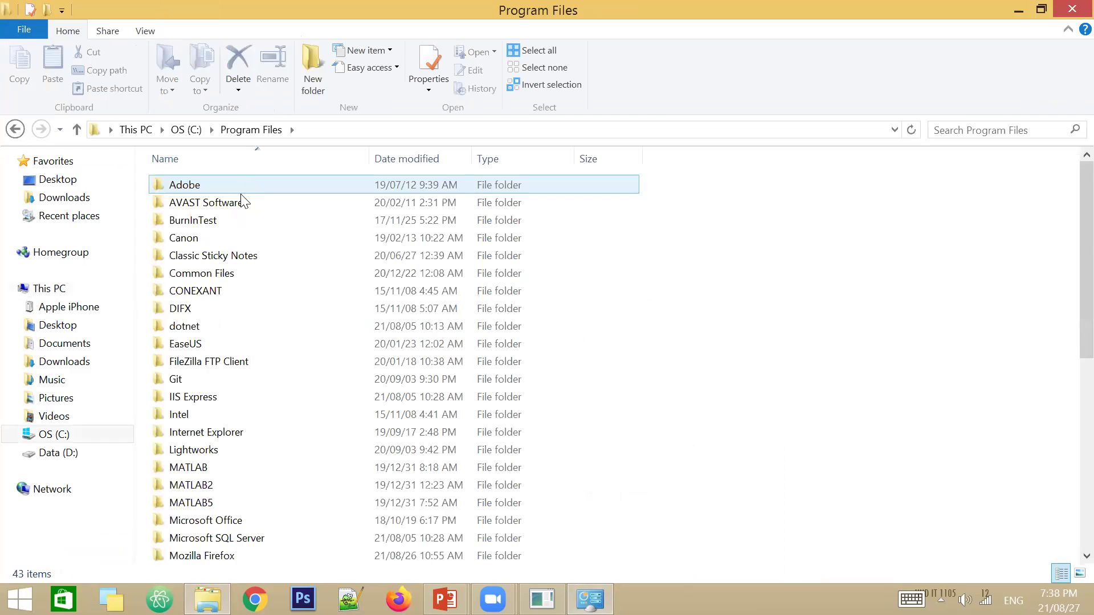
pyautogui.click(192, 323)
pyautogui.press('Down')
pyautogui.press('Down')
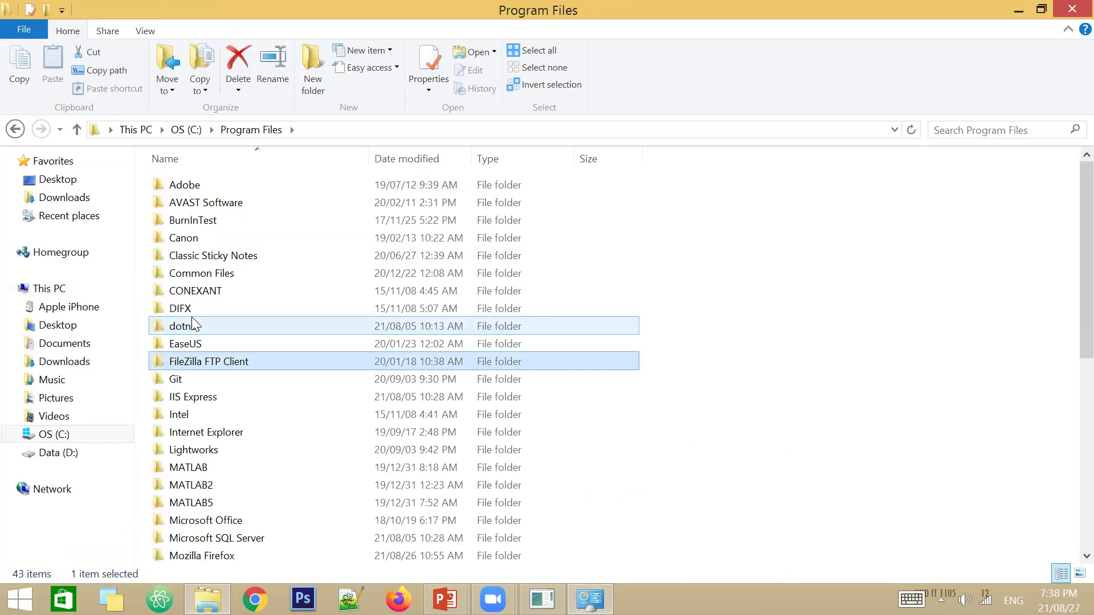
pyautogui.click(186, 130)
pyautogui.doubleClick(309, 204)
pyautogui.click(276, 257)
pyautogui.press('f')
pyautogui.press('f')
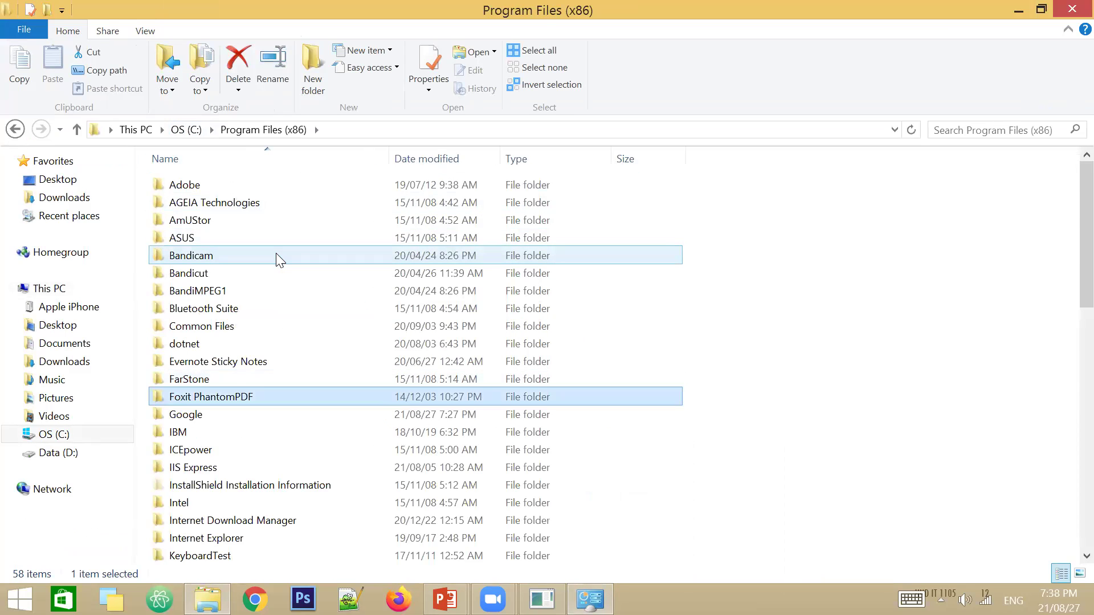
pyautogui.press('BackSpace')
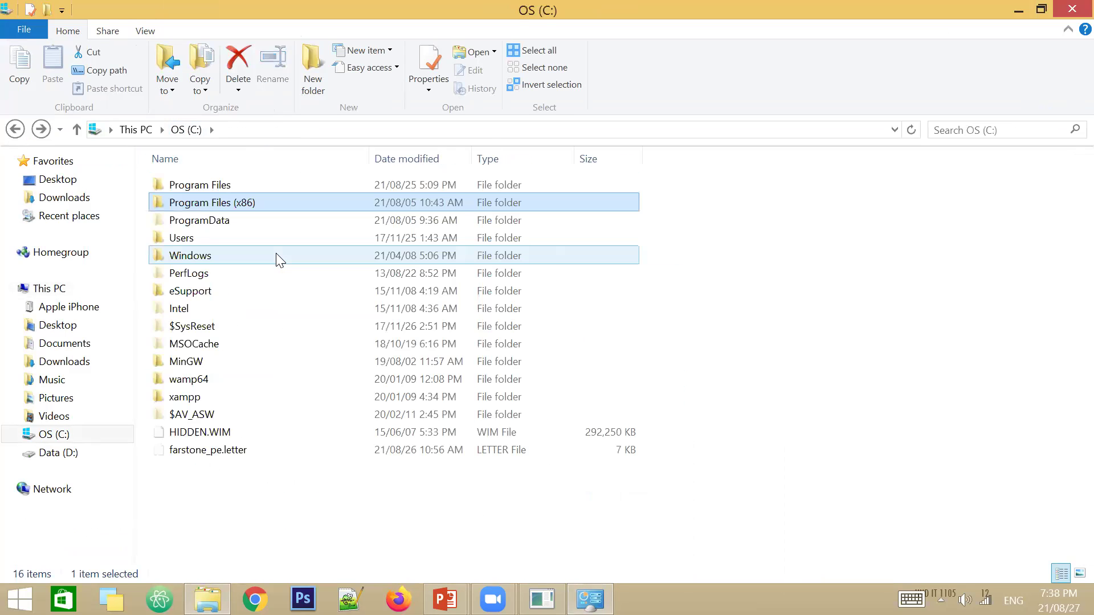
# Open the Fonts folder inside the Windows folder on drive C:
pyautogui.doubleClick(238, 247)
pyautogui.click(238, 245)
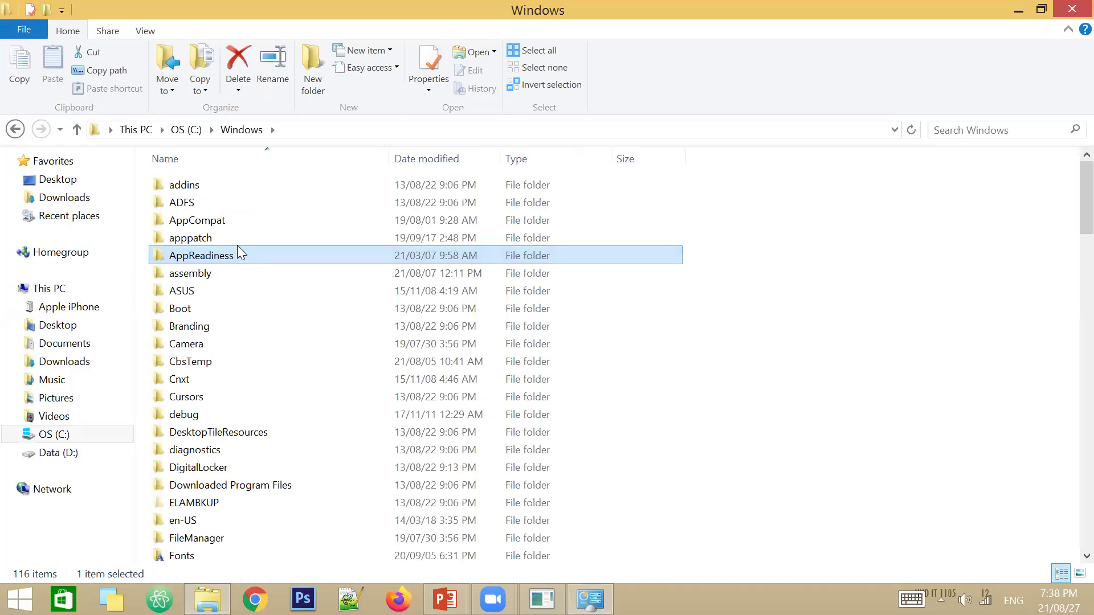
pyautogui.press('f')
pyautogui.press('f')
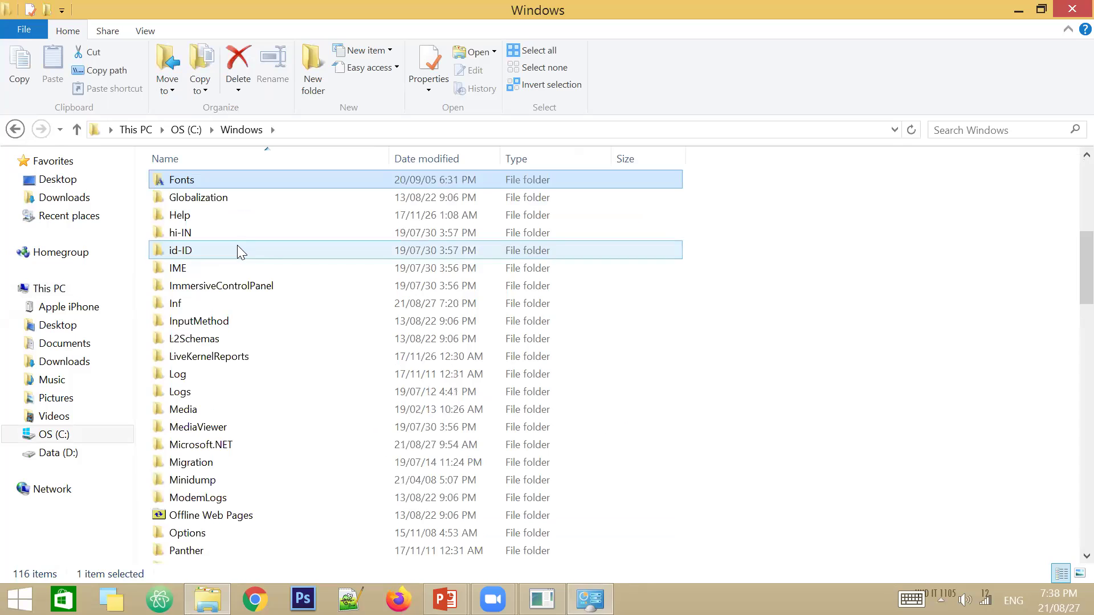
pyautogui.doubleClick(181, 178)
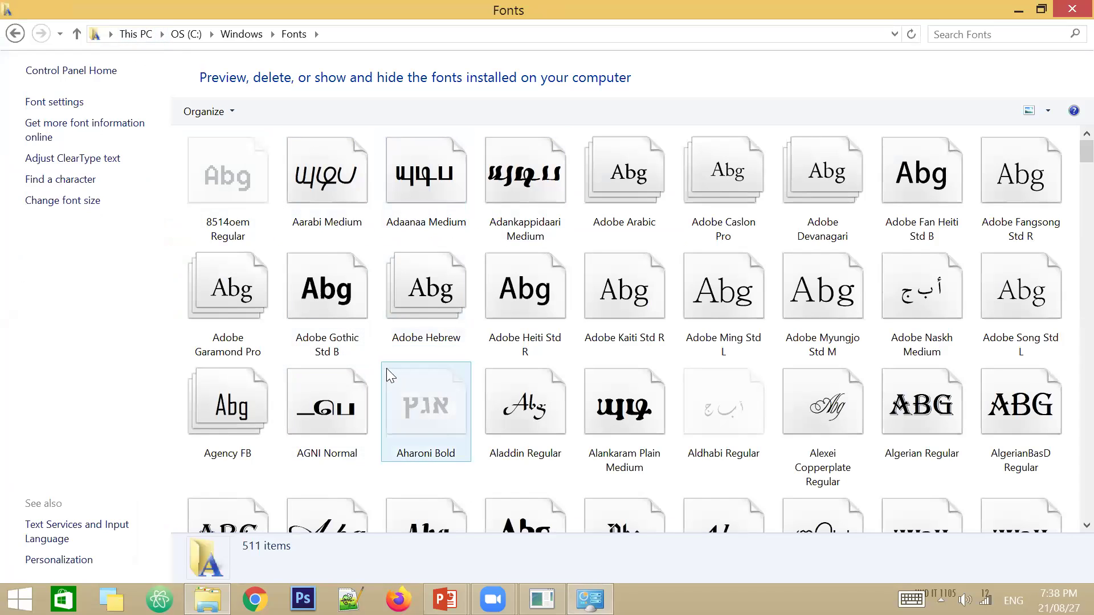
# View the paste options for adding a font to the Fonts folder, and search the folder for "abc"
pyautogui.rightClick(381, 353)
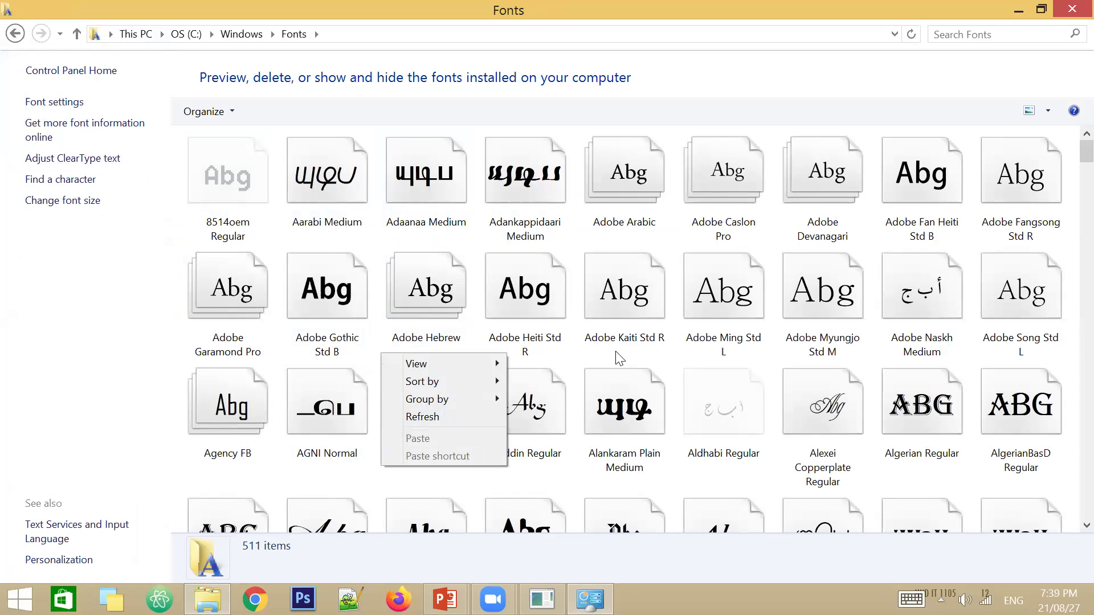
pyautogui.click(974, 32)
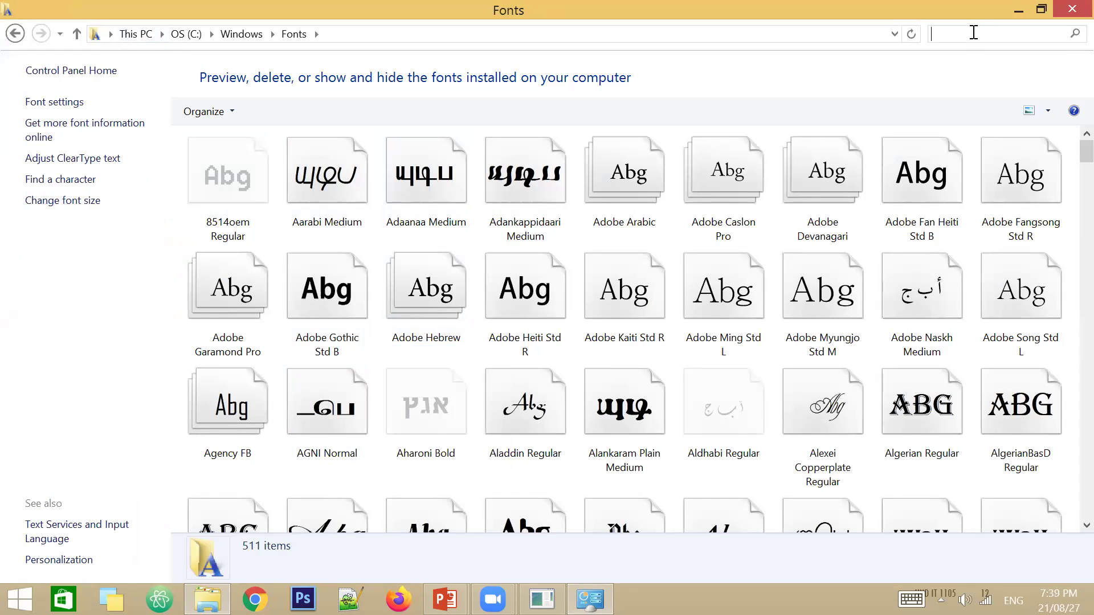
pyautogui.write('abc')
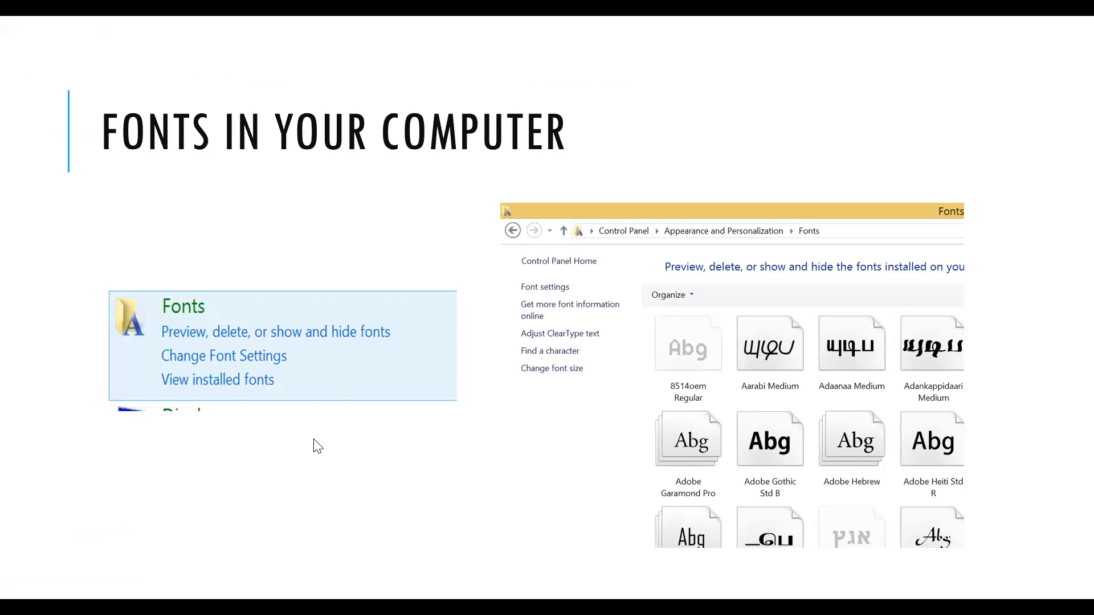
# Advance the slides to "Devices and Printers", and open Devices and Printers from the "device" search results to start adding a printer
pyautogui.press('Right')
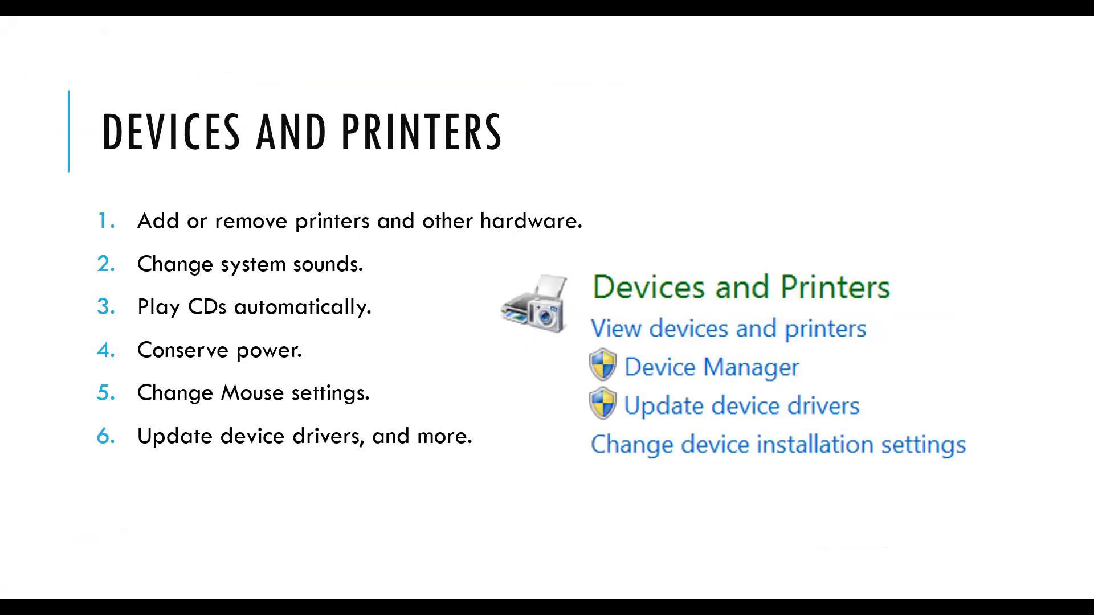
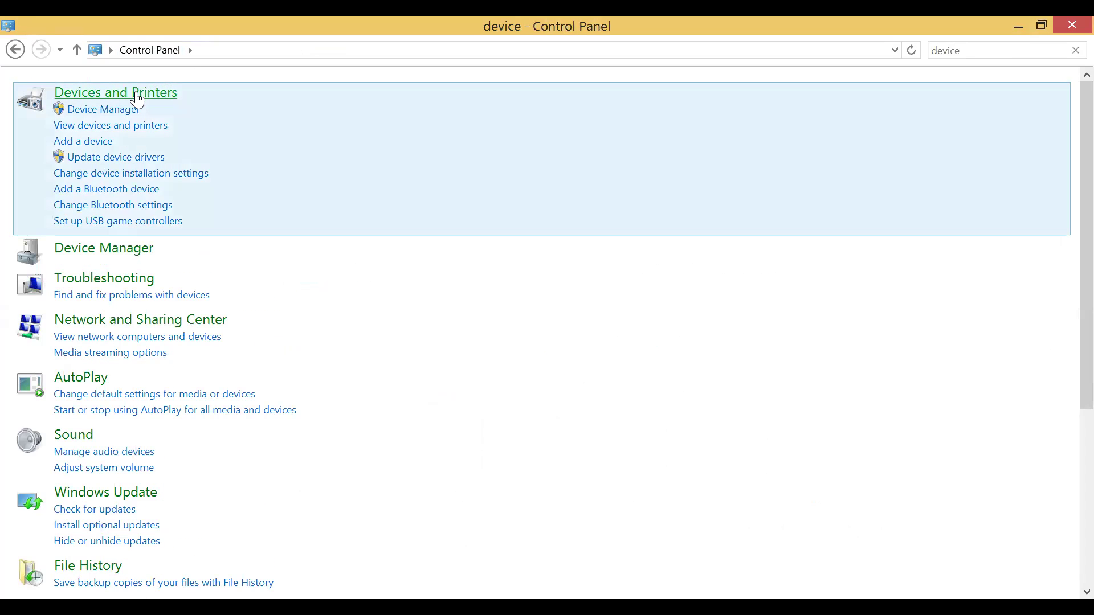
pyautogui.click(136, 96)
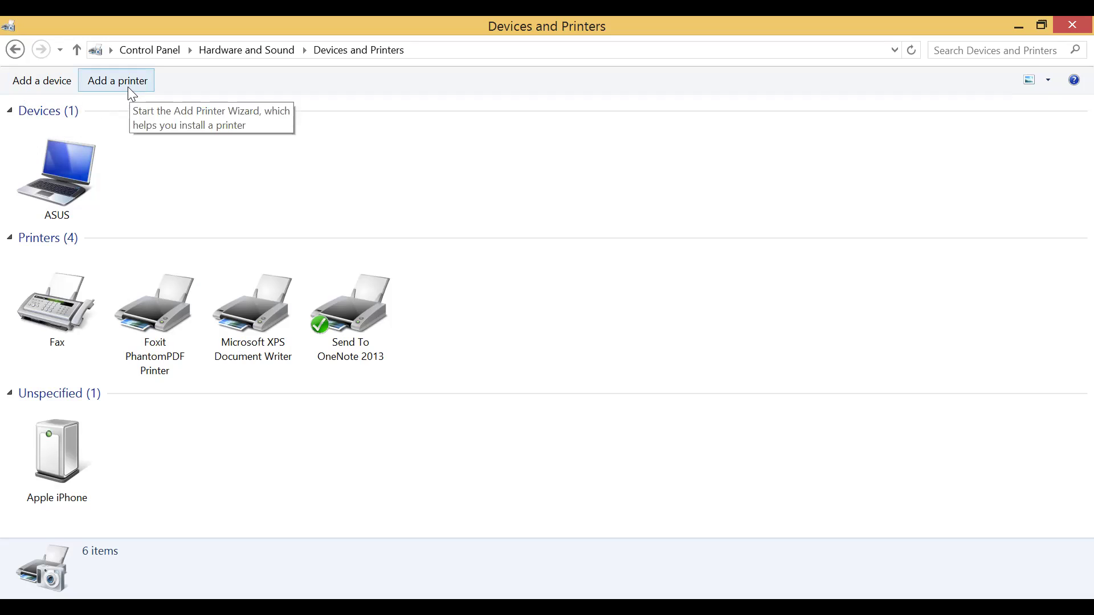
pyautogui.click(111, 84)
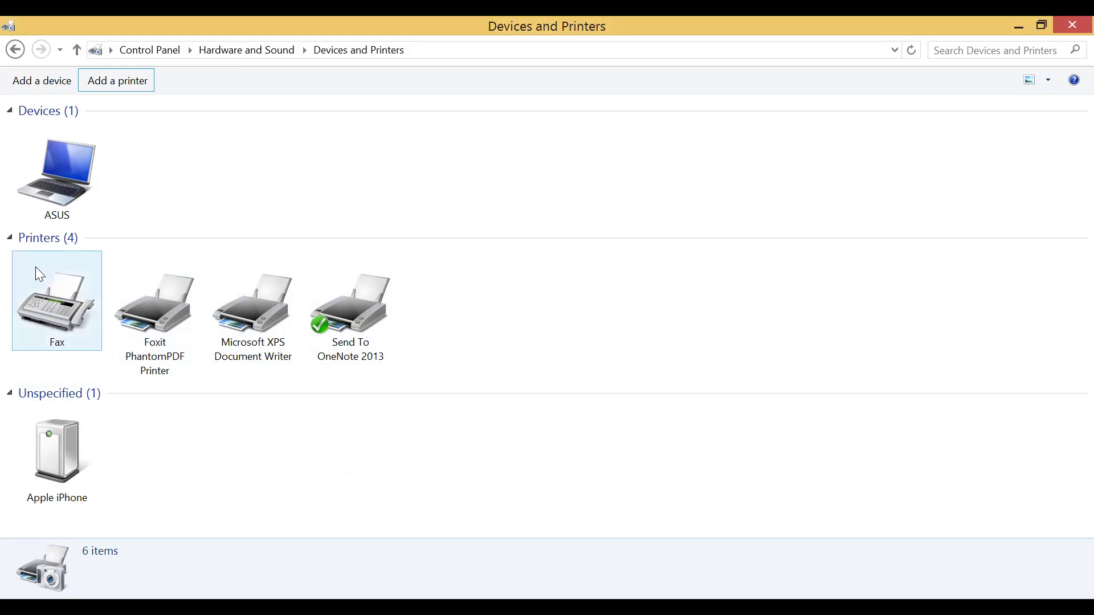
# Set Microsoft XPS Document Writer as the default printer
pyautogui.click(9, 242)
pyautogui.click(10, 241)
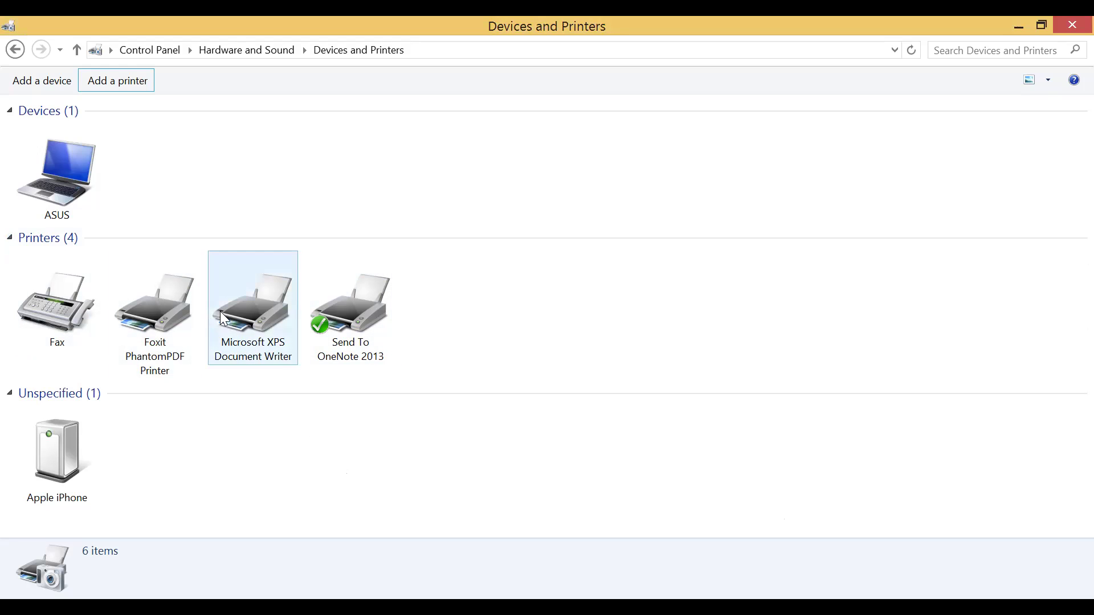
pyautogui.click(271, 328)
pyautogui.rightClick(271, 330)
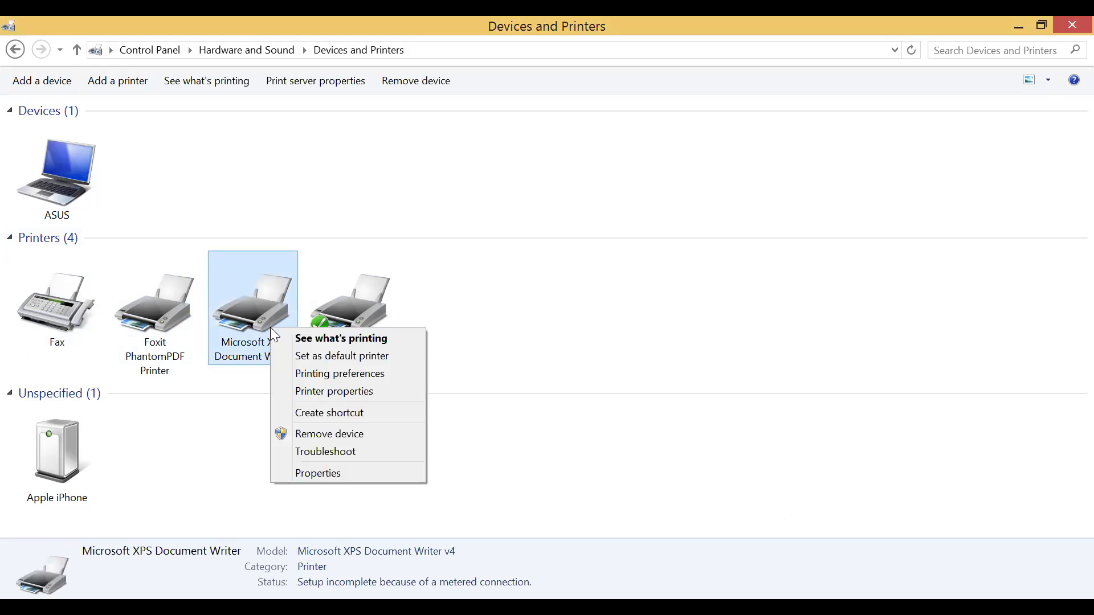
pyautogui.click(296, 358)
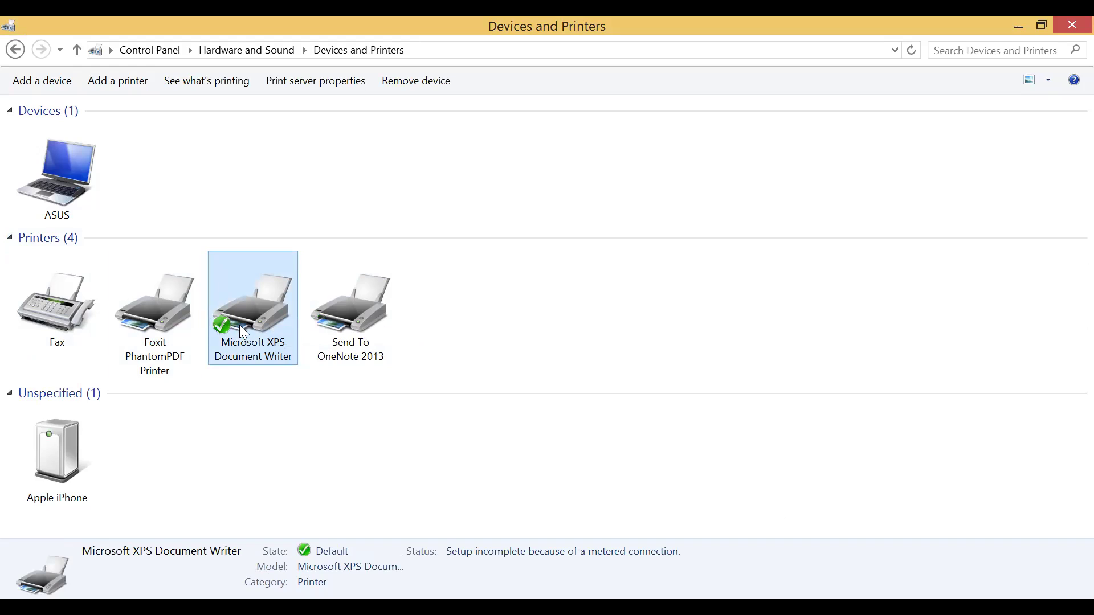
# Start troubleshooting the Microsoft XPS Document Writer printer, and view its other management options, including device removal
pyautogui.moveTo(240, 324)
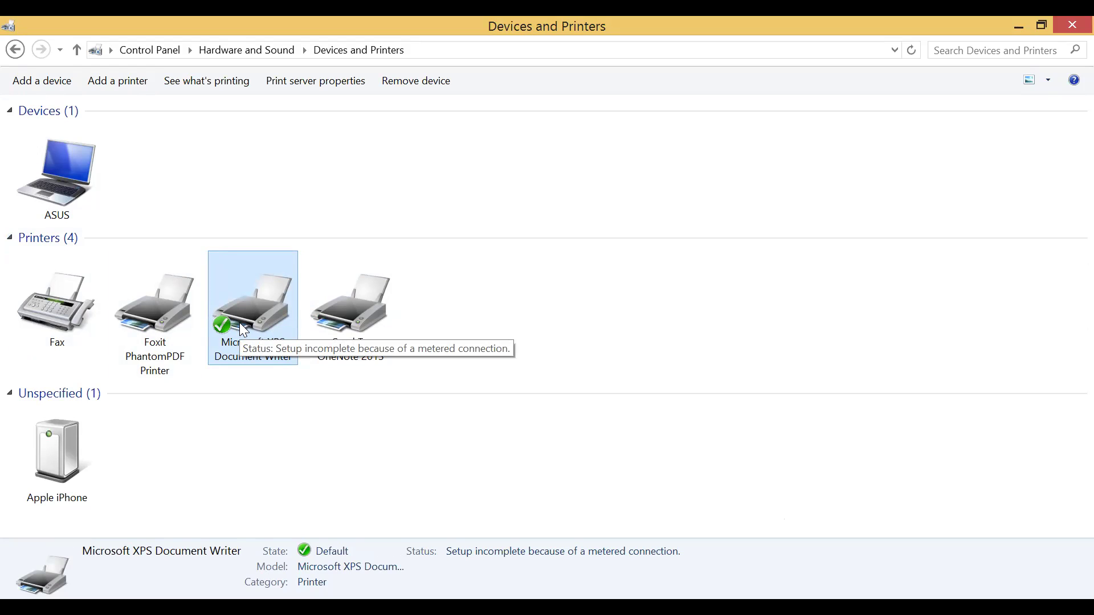
pyautogui.rightClick(241, 324)
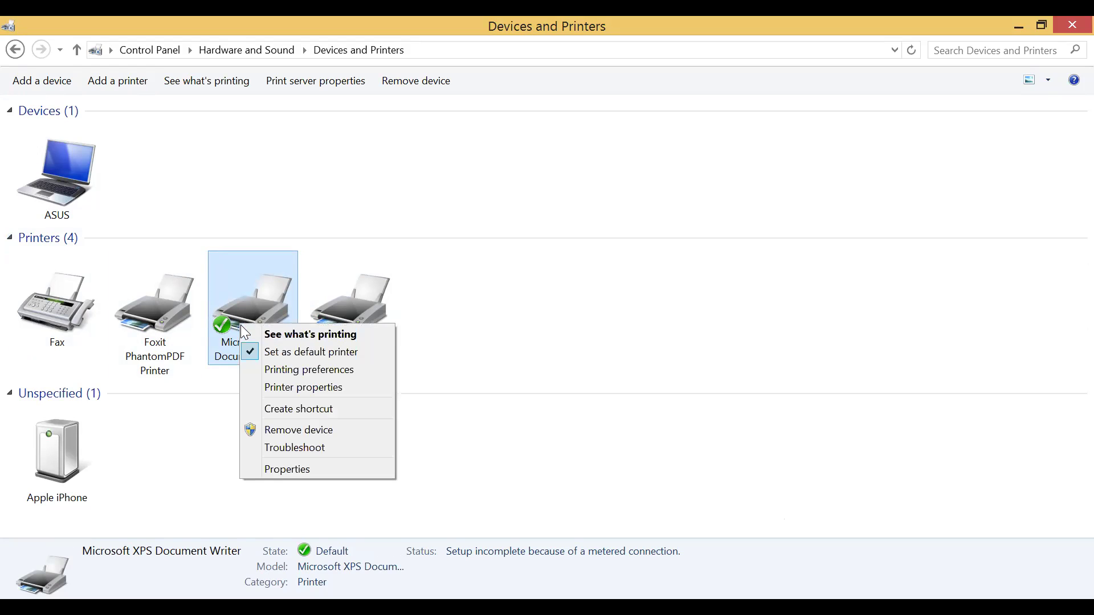
pyautogui.click(307, 449)
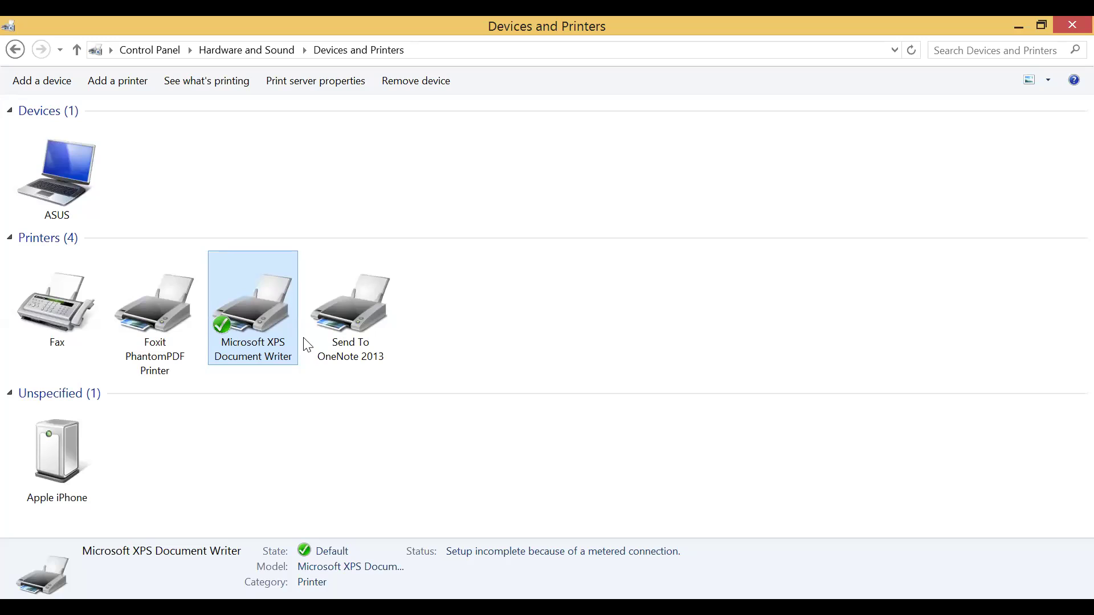
pyautogui.rightClick(257, 318)
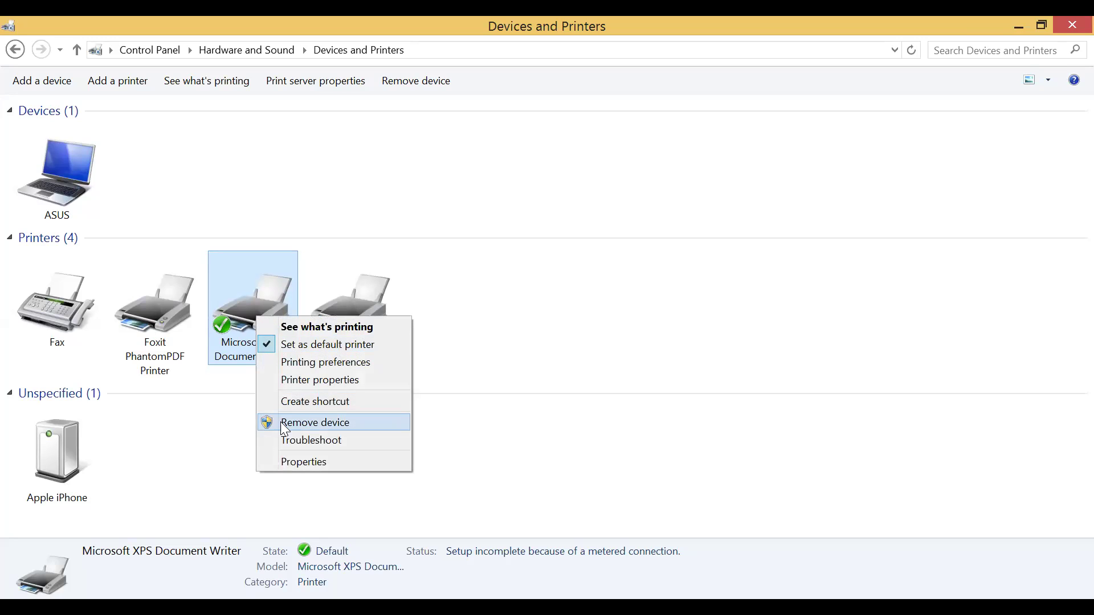
pyautogui.click(715, 362)
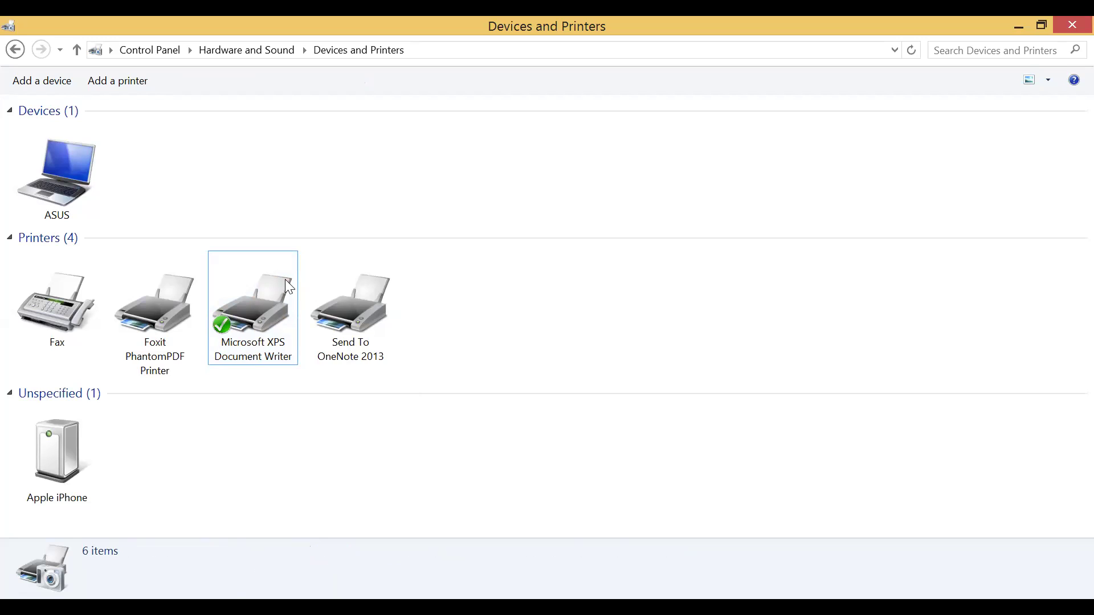
# Start adding a device in Devices and Printers, and open Device Manager through "Update device drivers" in the "device" search results
pyautogui.click(38, 80)
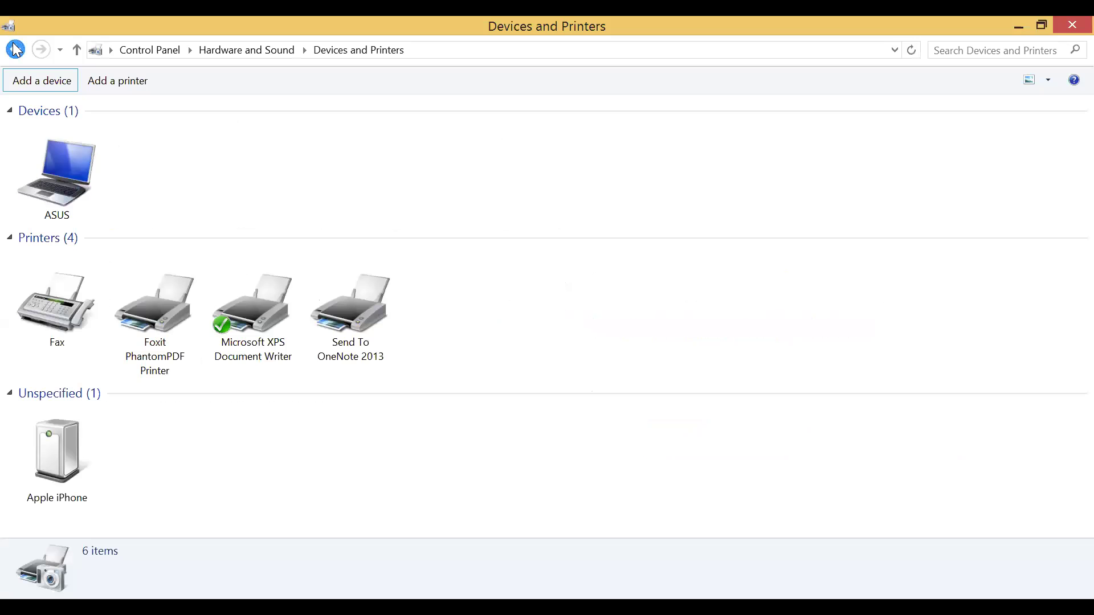
pyautogui.click(16, 49)
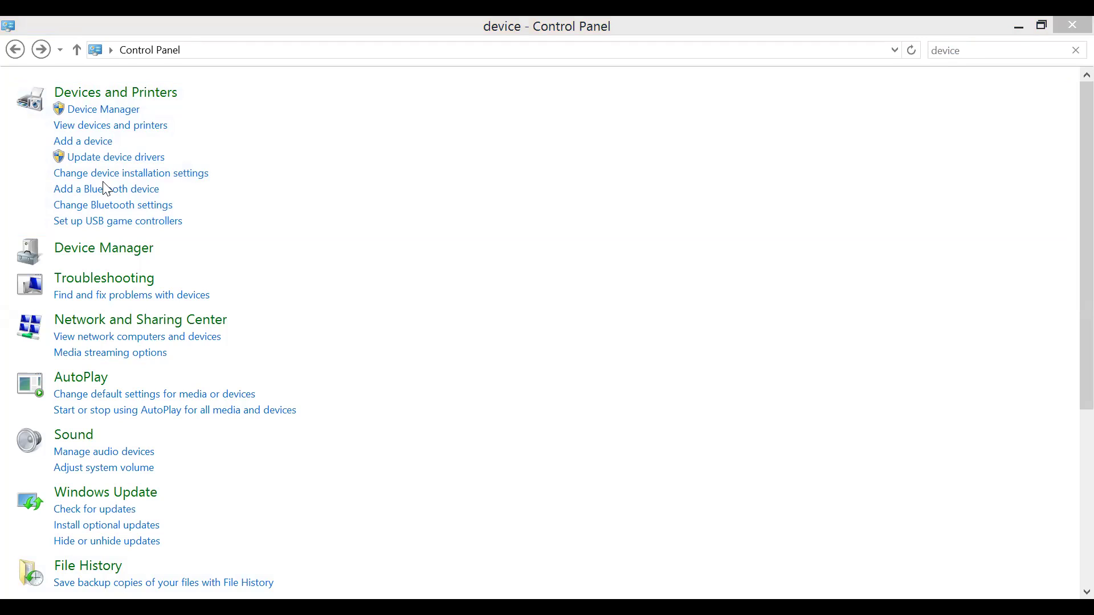
pyautogui.click(119, 167)
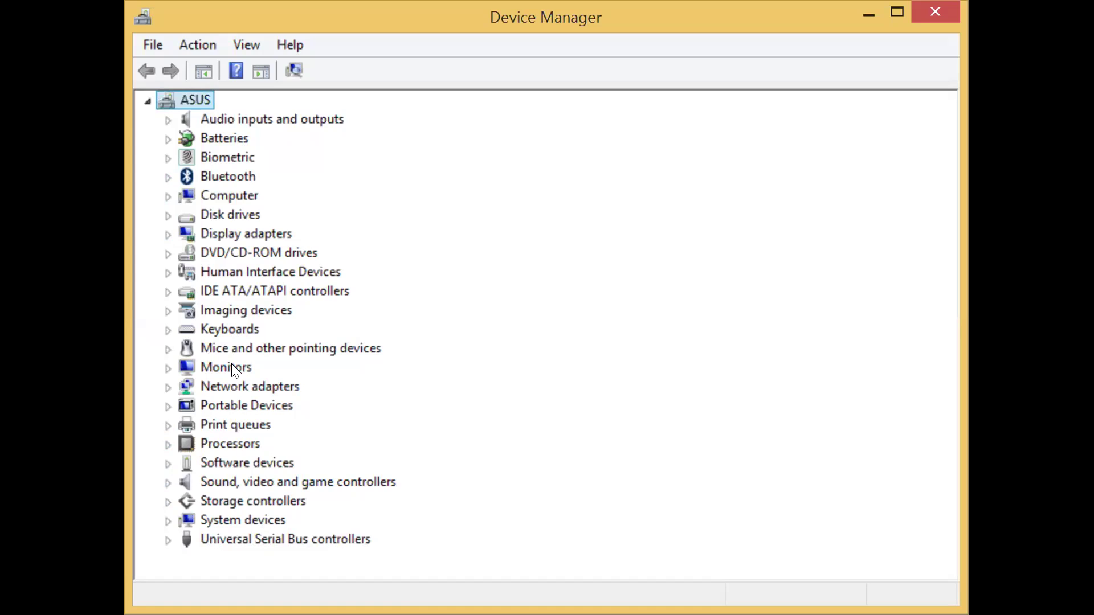
# Expand Print queues in Device Manager and view the driver update, disable and uninstall options for the Fax entry
pyautogui.click(167, 426)
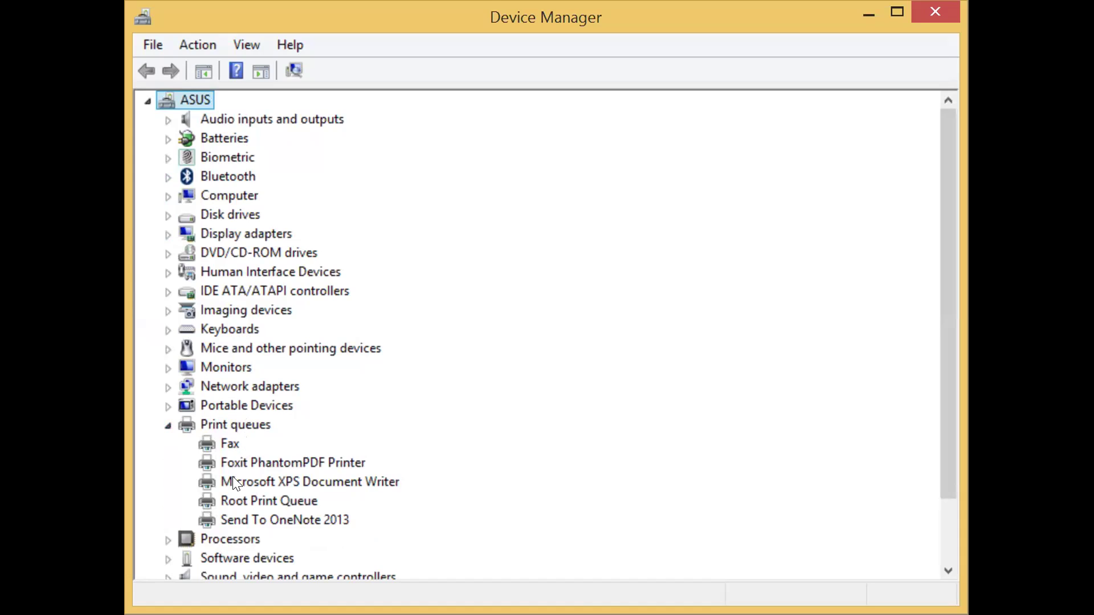
pyautogui.rightClick(209, 443)
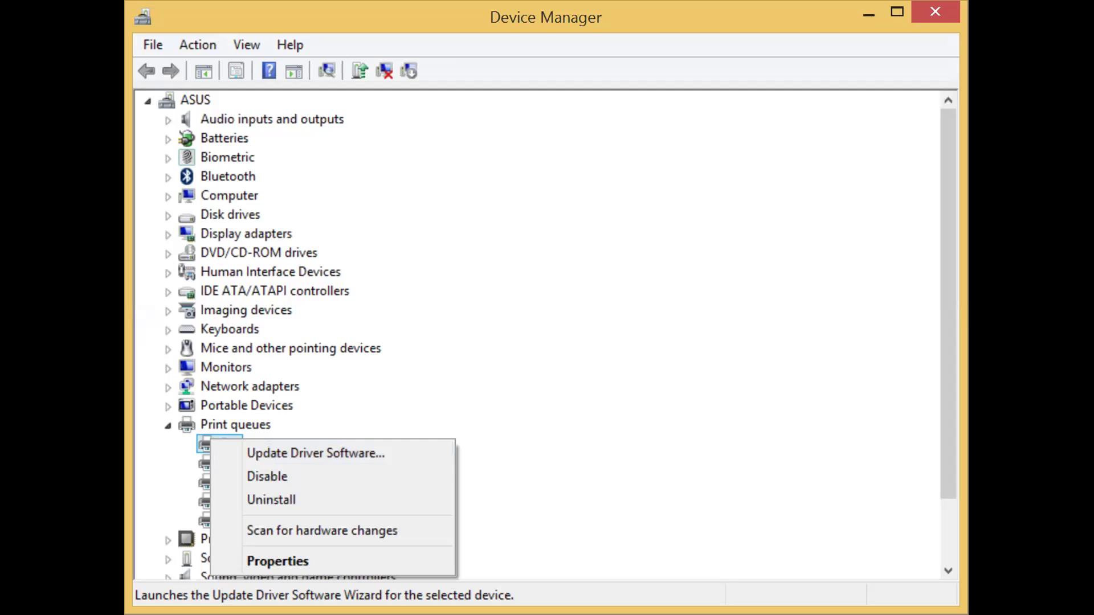
pyautogui.press('Escape')
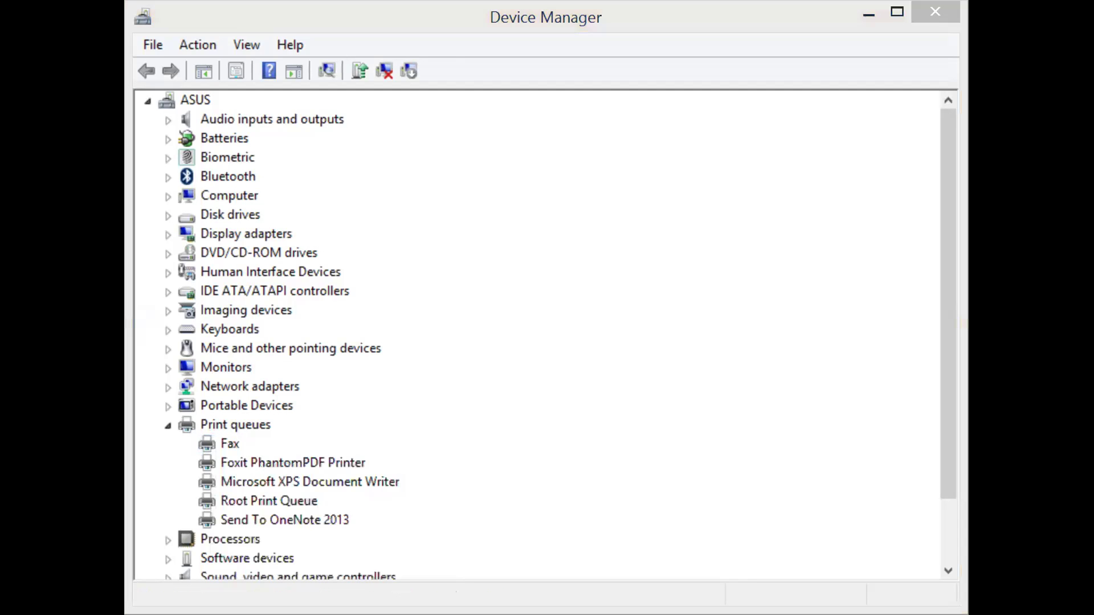